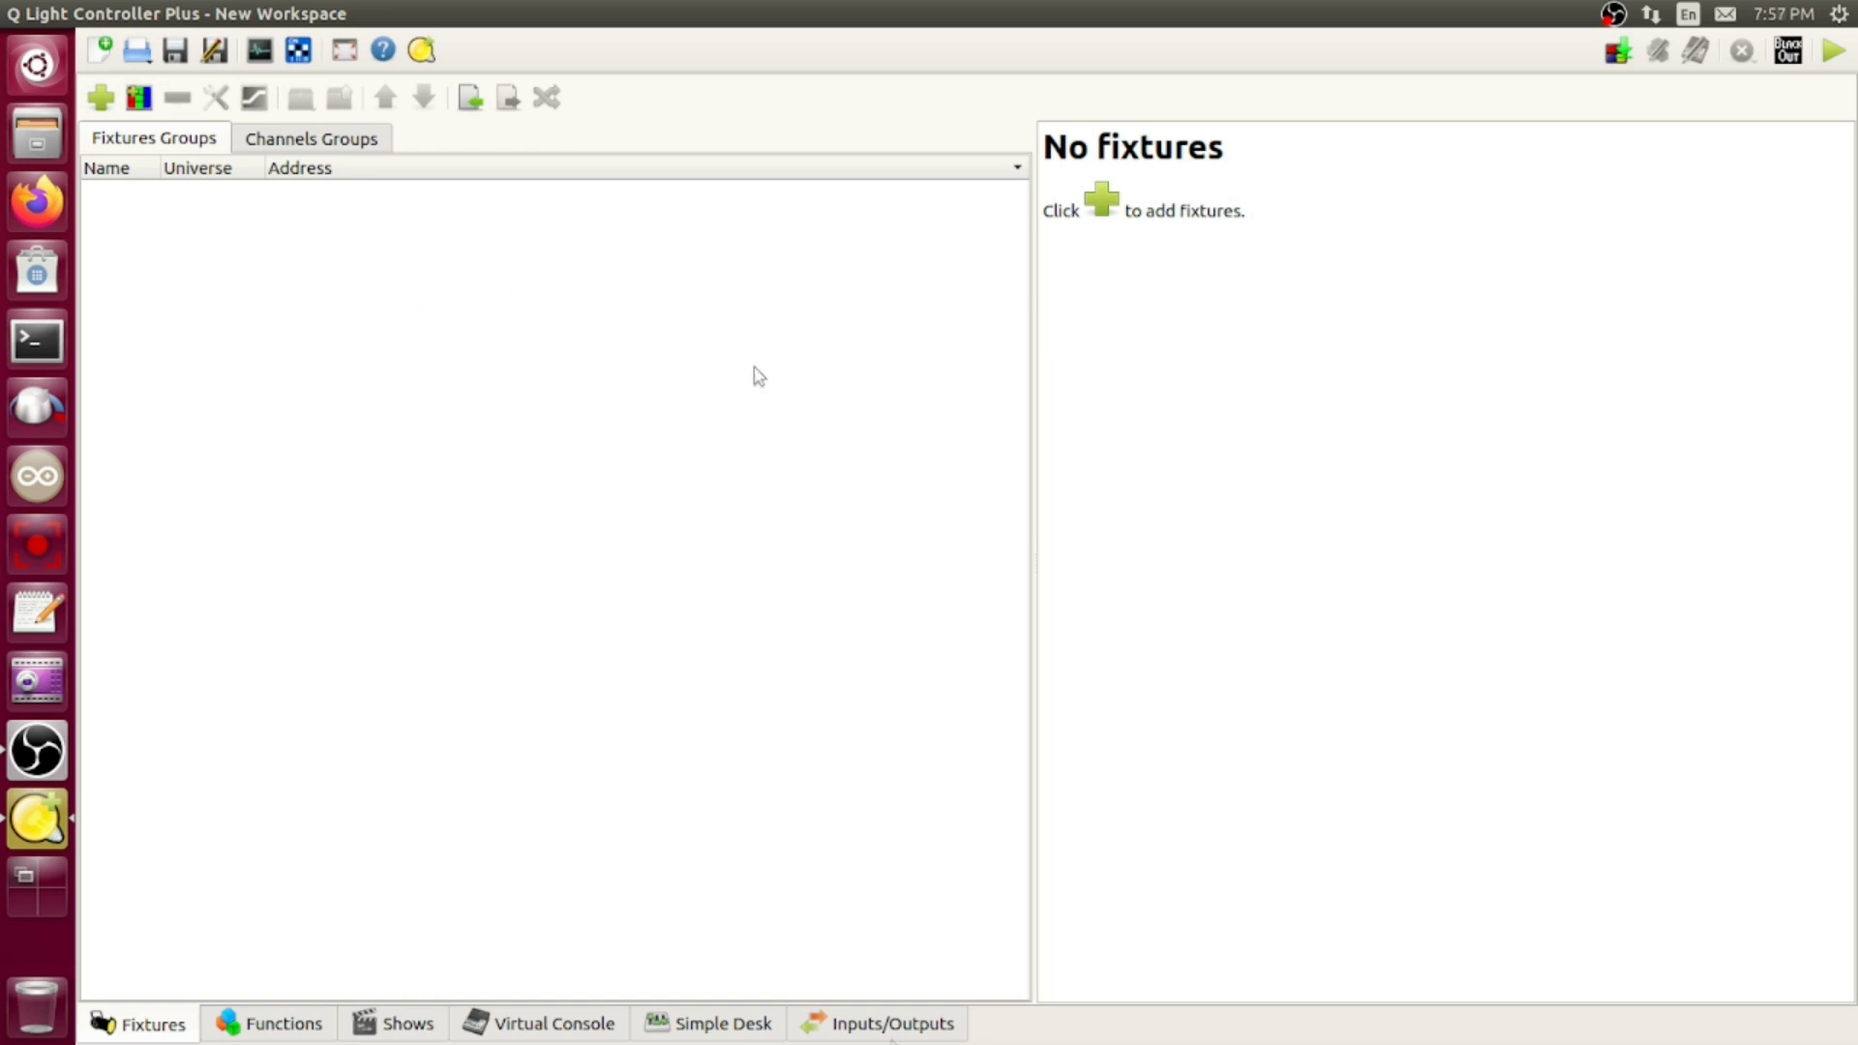
pyautogui.click(879, 1030)
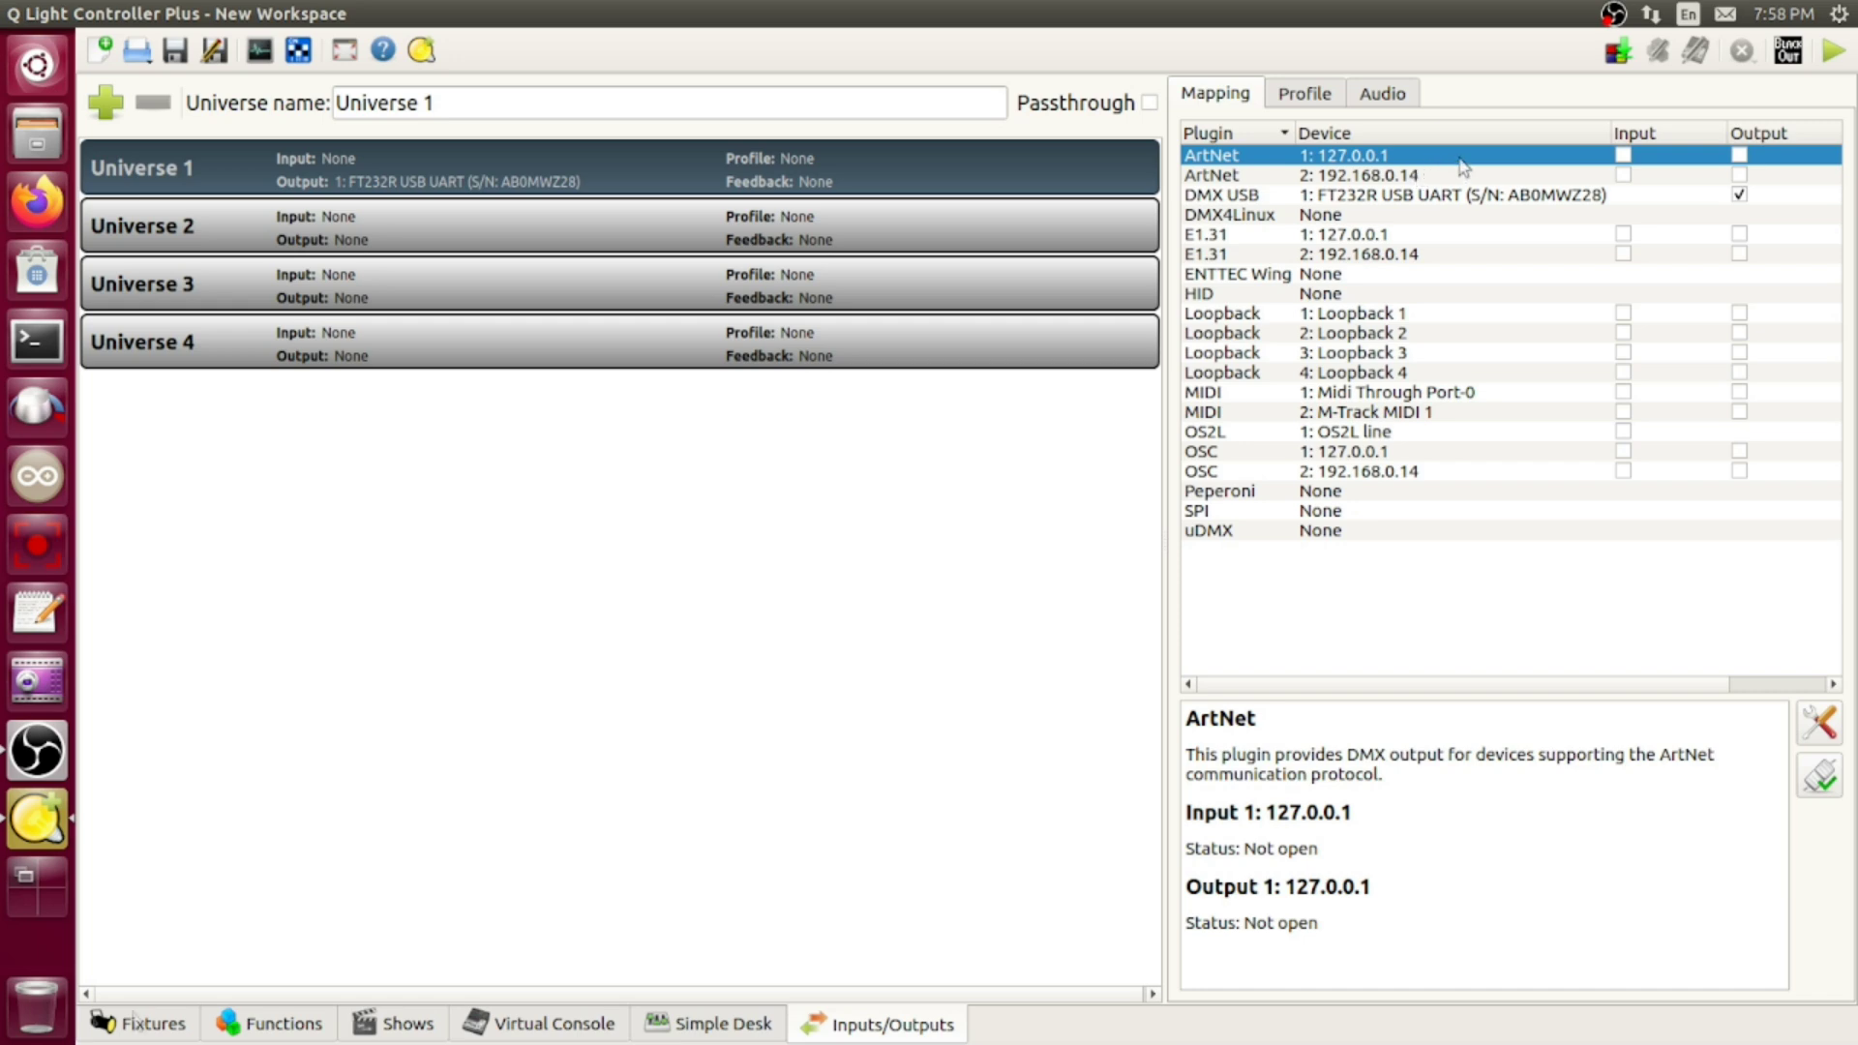
pyautogui.click(138, 1022)
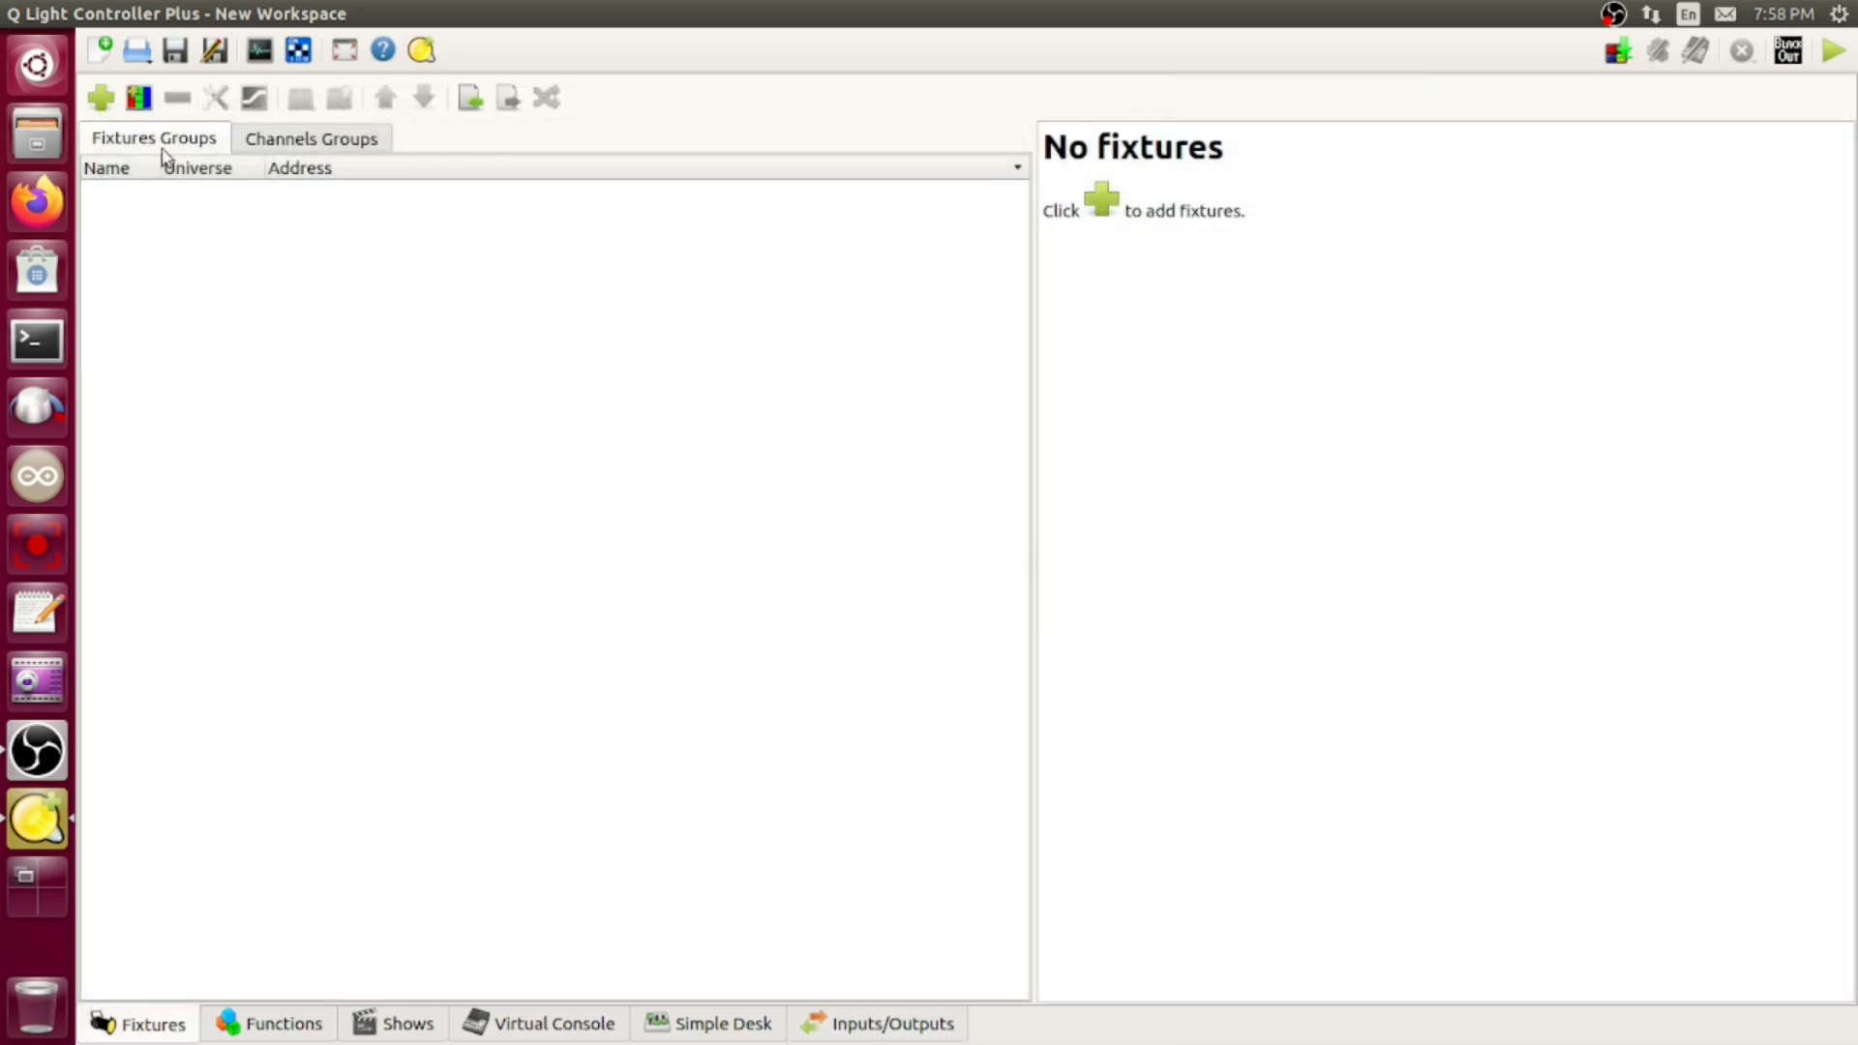
# - Patch a Generic 8-channel Dimmers fixture at DMX 001–008 on Universe 1, then view the Simple Desk
pyautogui.click(101, 98)
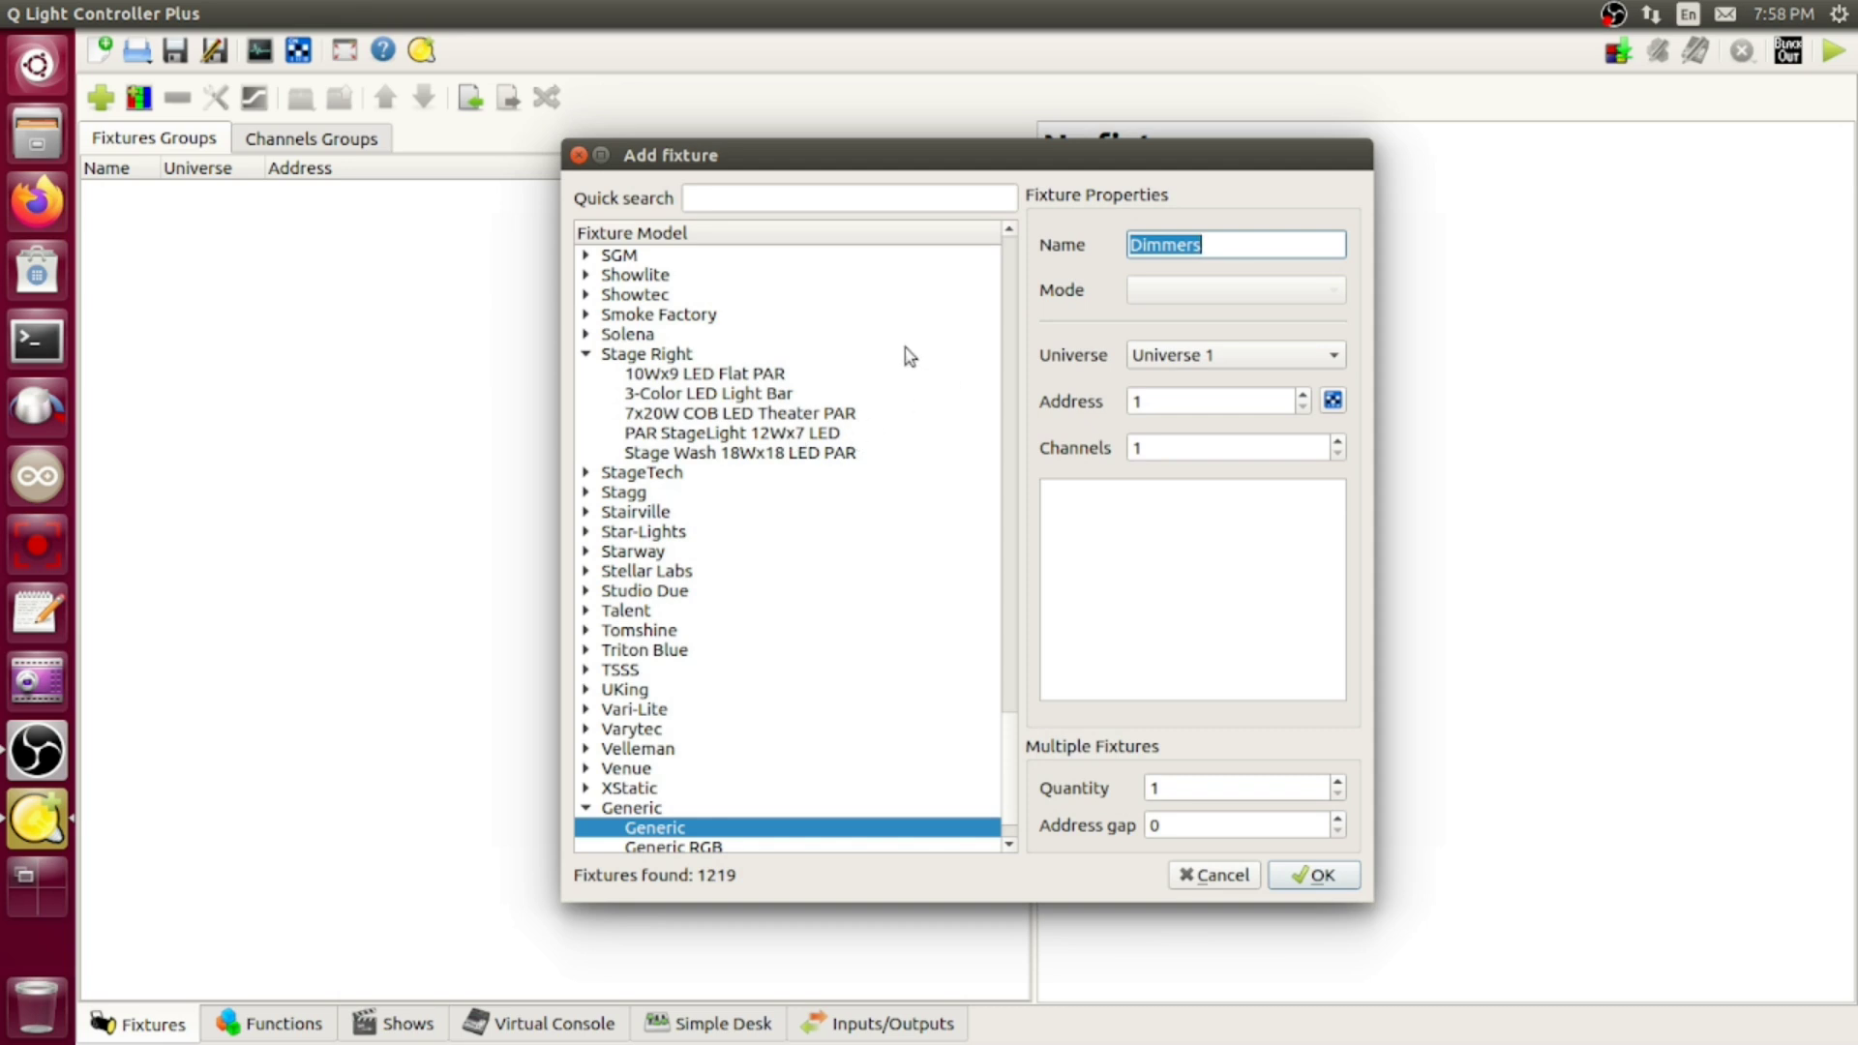
pyautogui.scroll(-1, 915, 617)
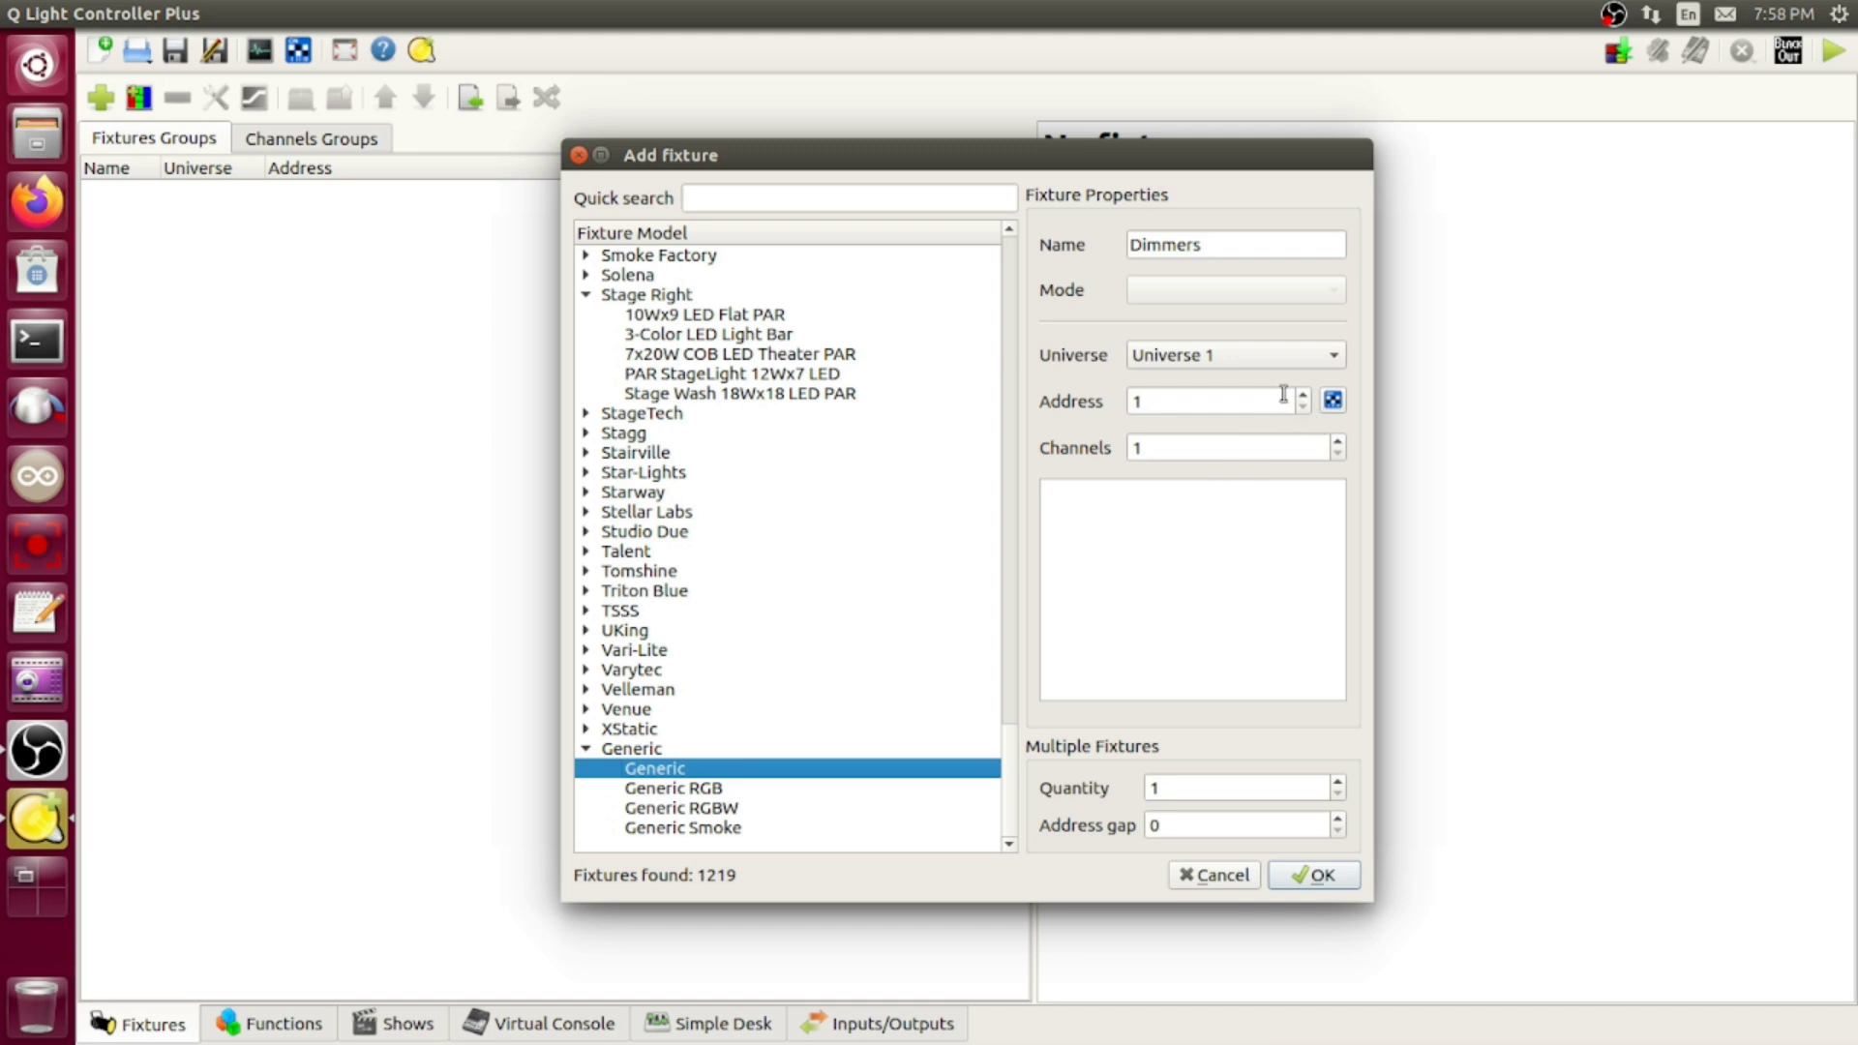
pyautogui.doubleClick(1338, 444)
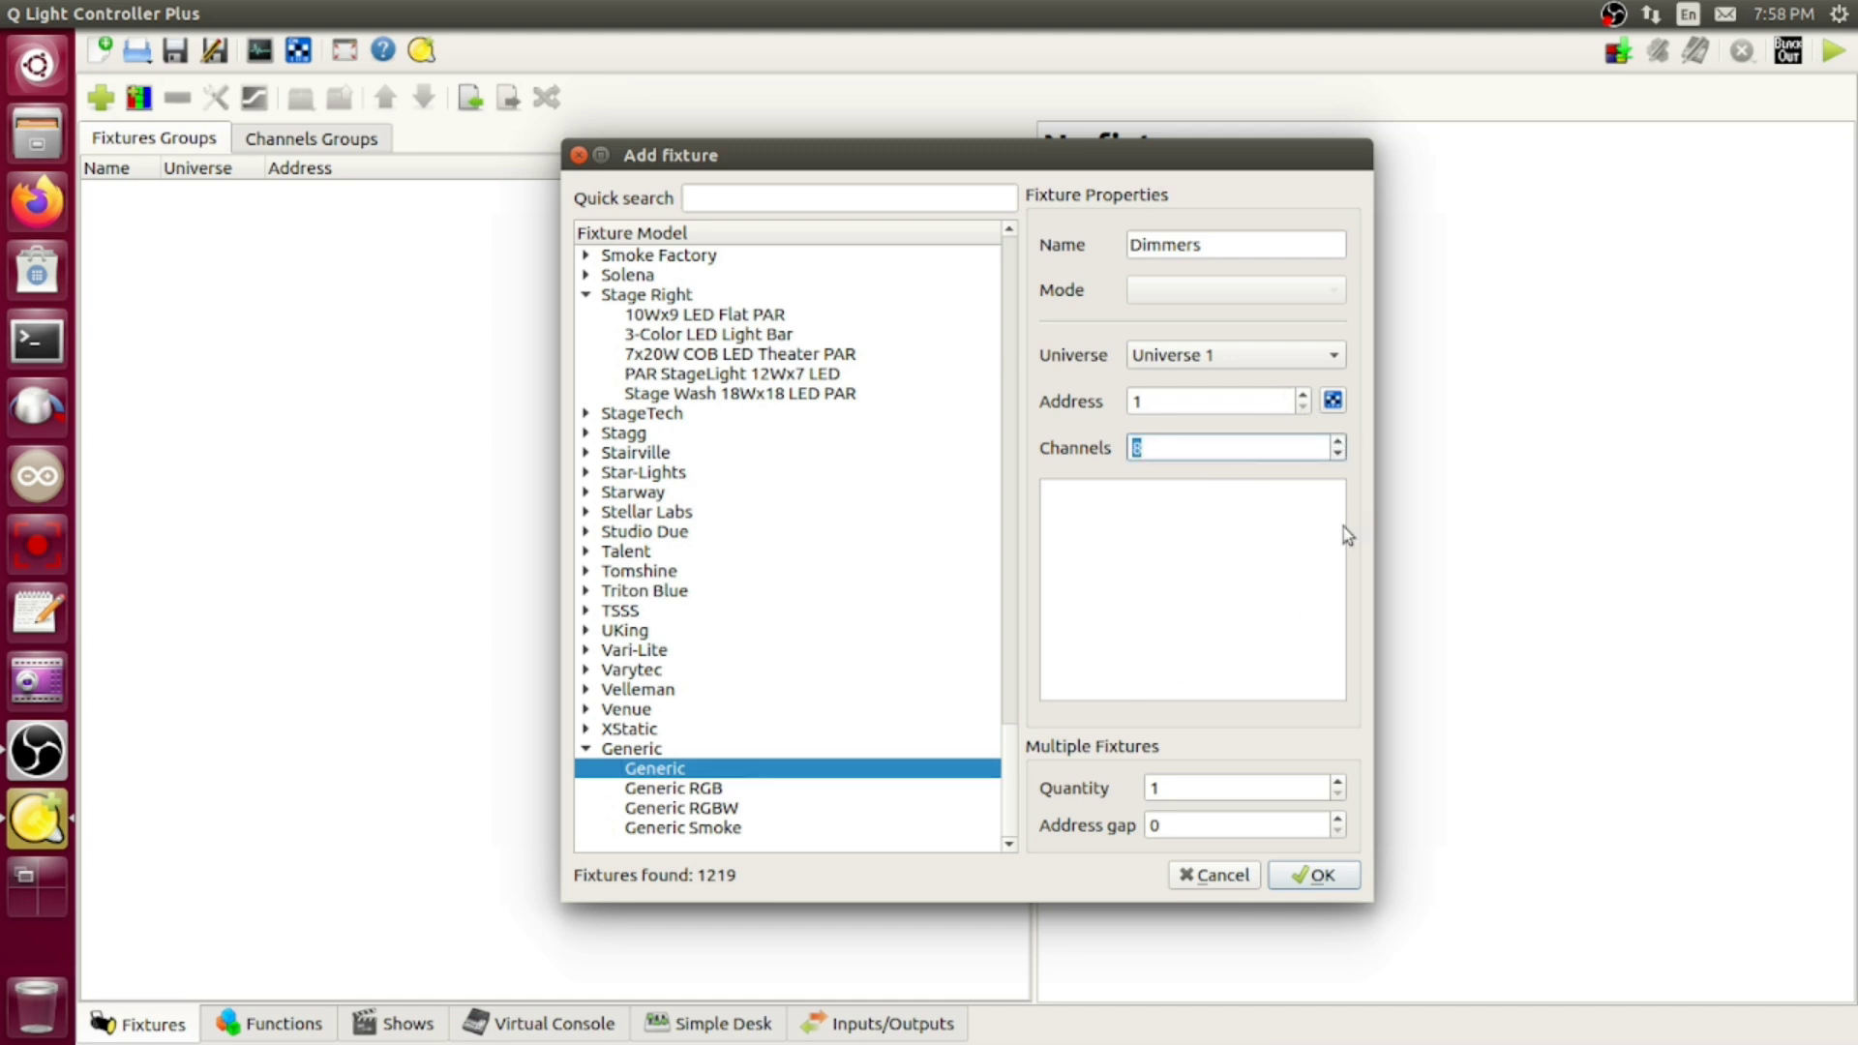
pyautogui.click(1311, 877)
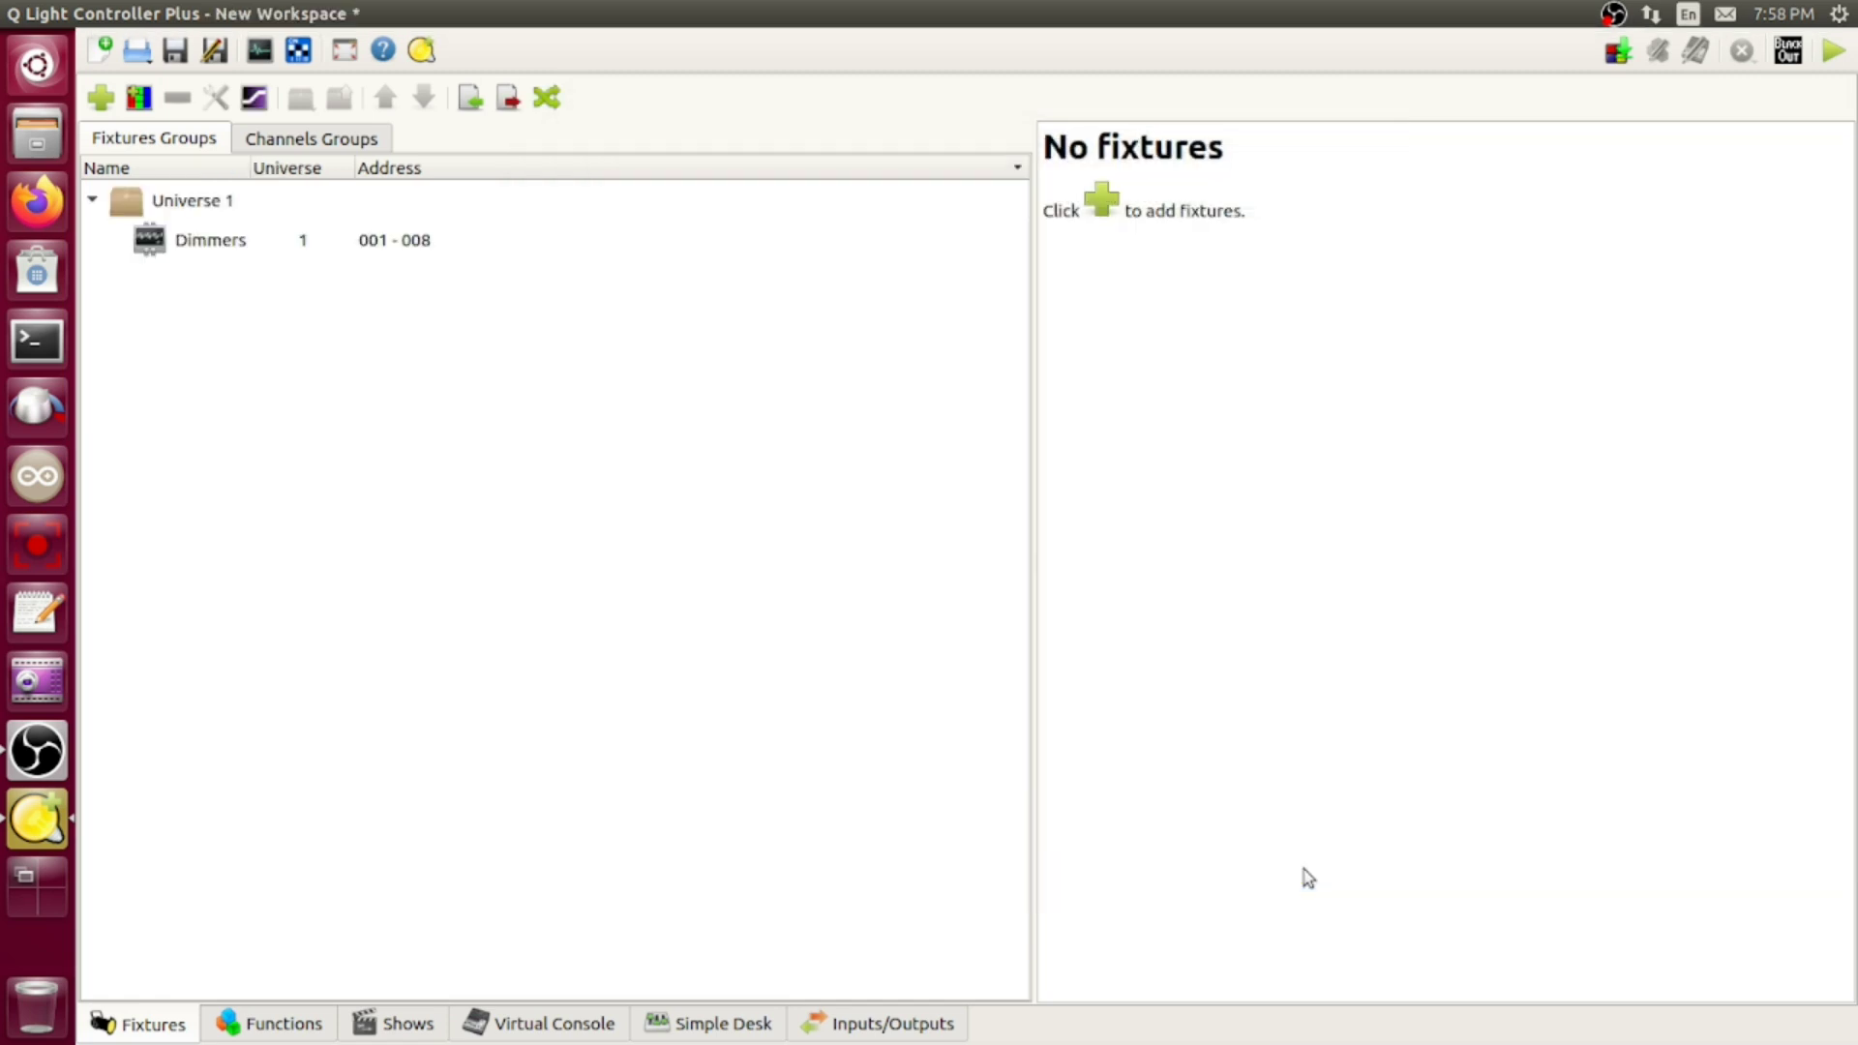
pyautogui.click(226, 247)
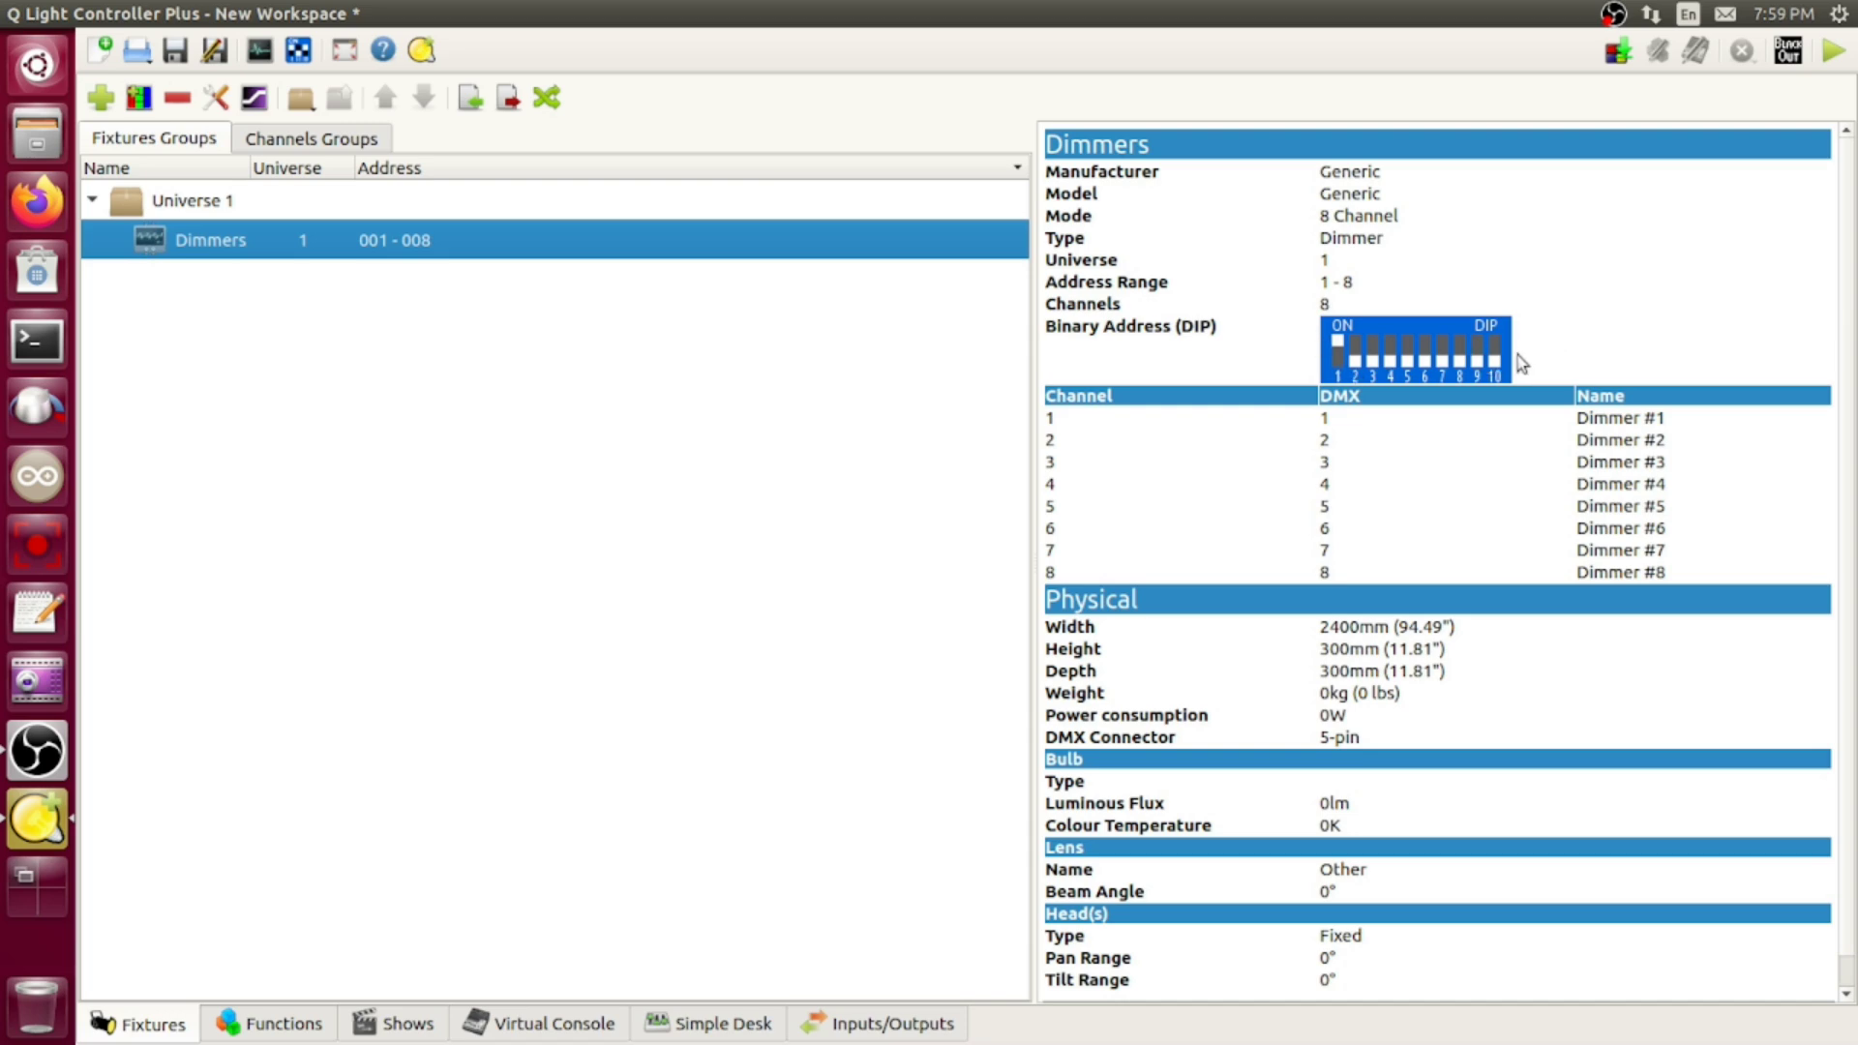
pyautogui.scroll(-2, 1453, 664)
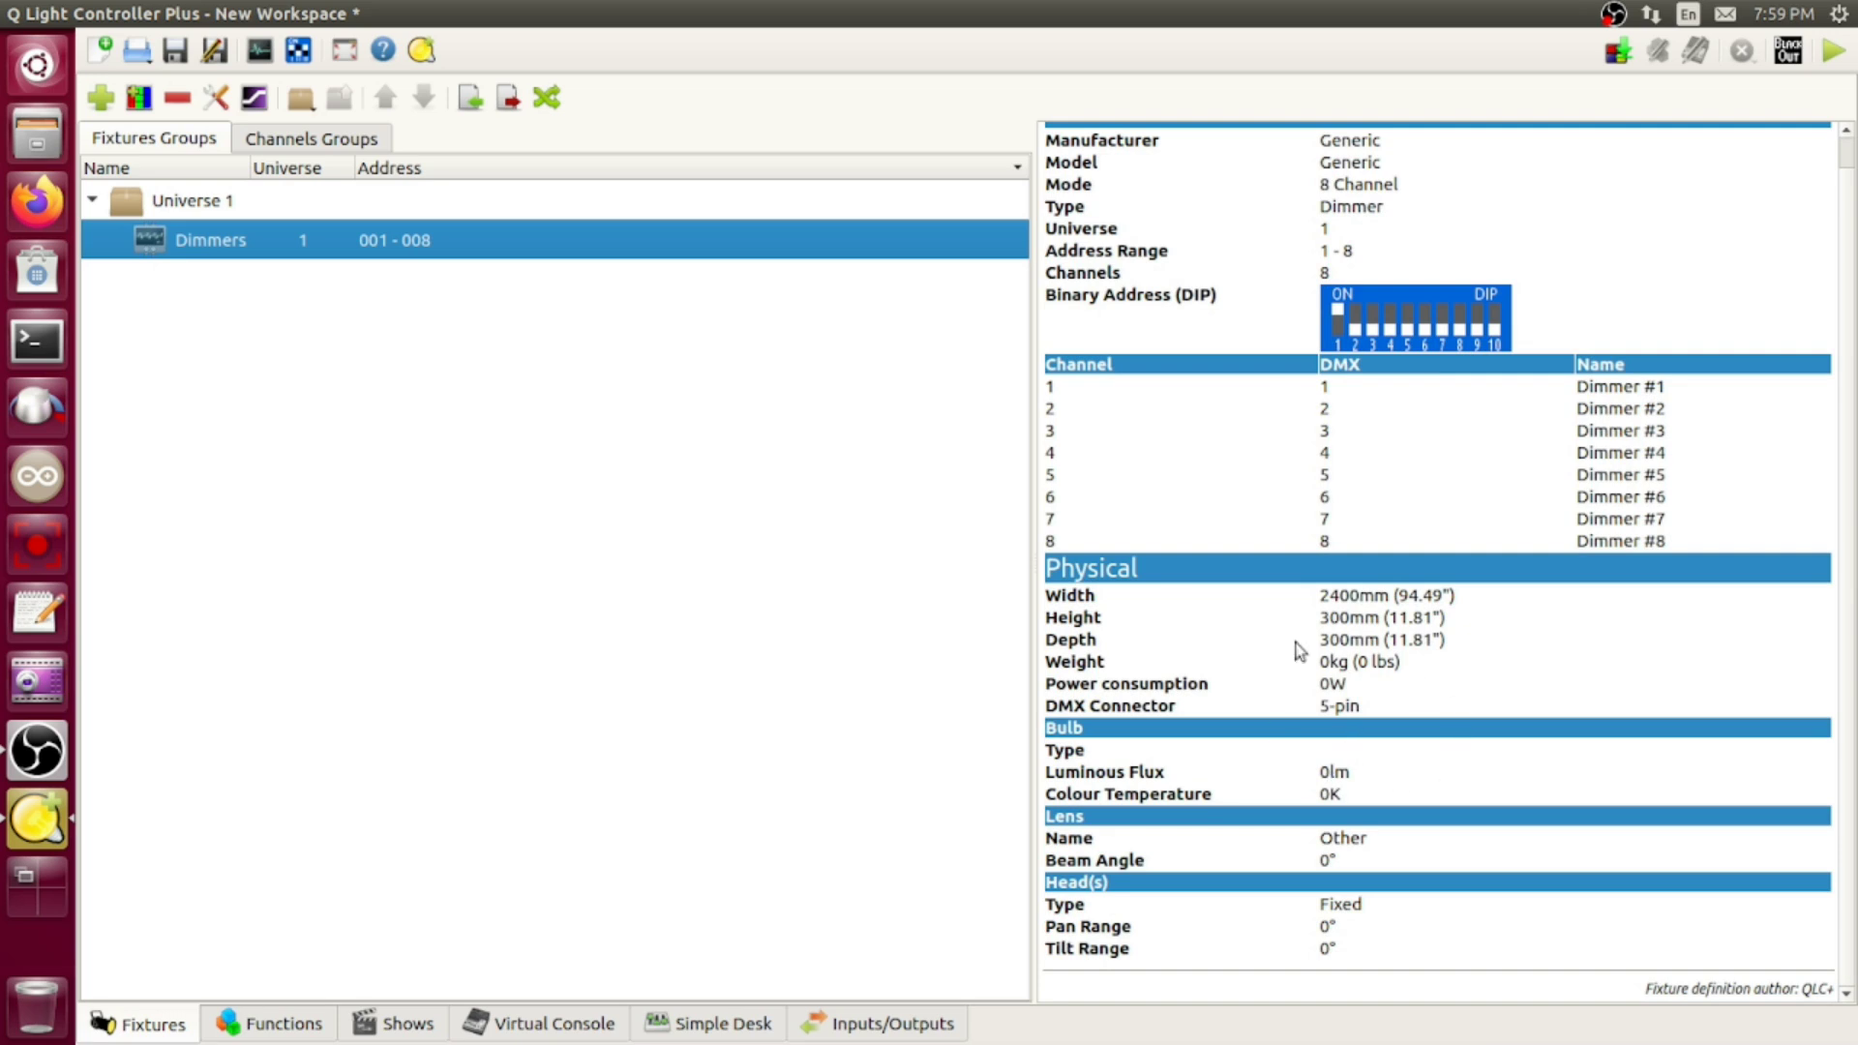
pyautogui.scroll(2, 1406, 706)
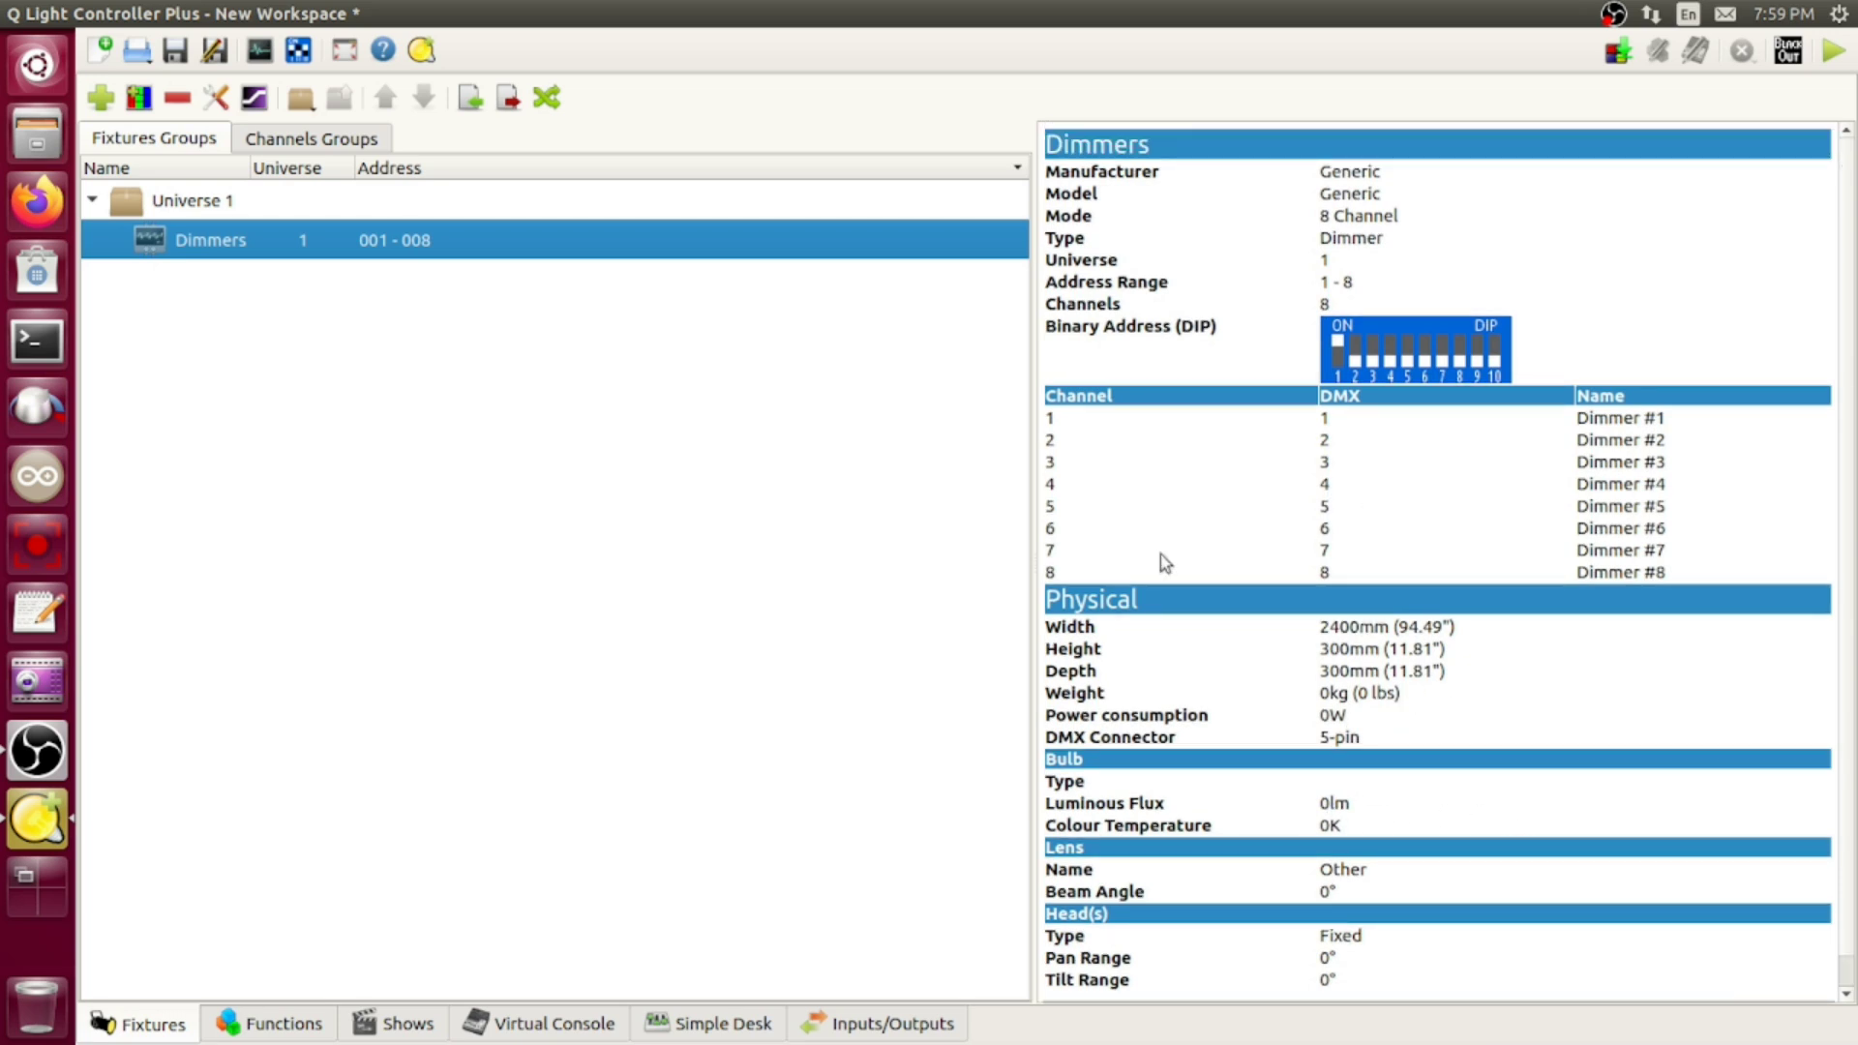
pyautogui.click(697, 1022)
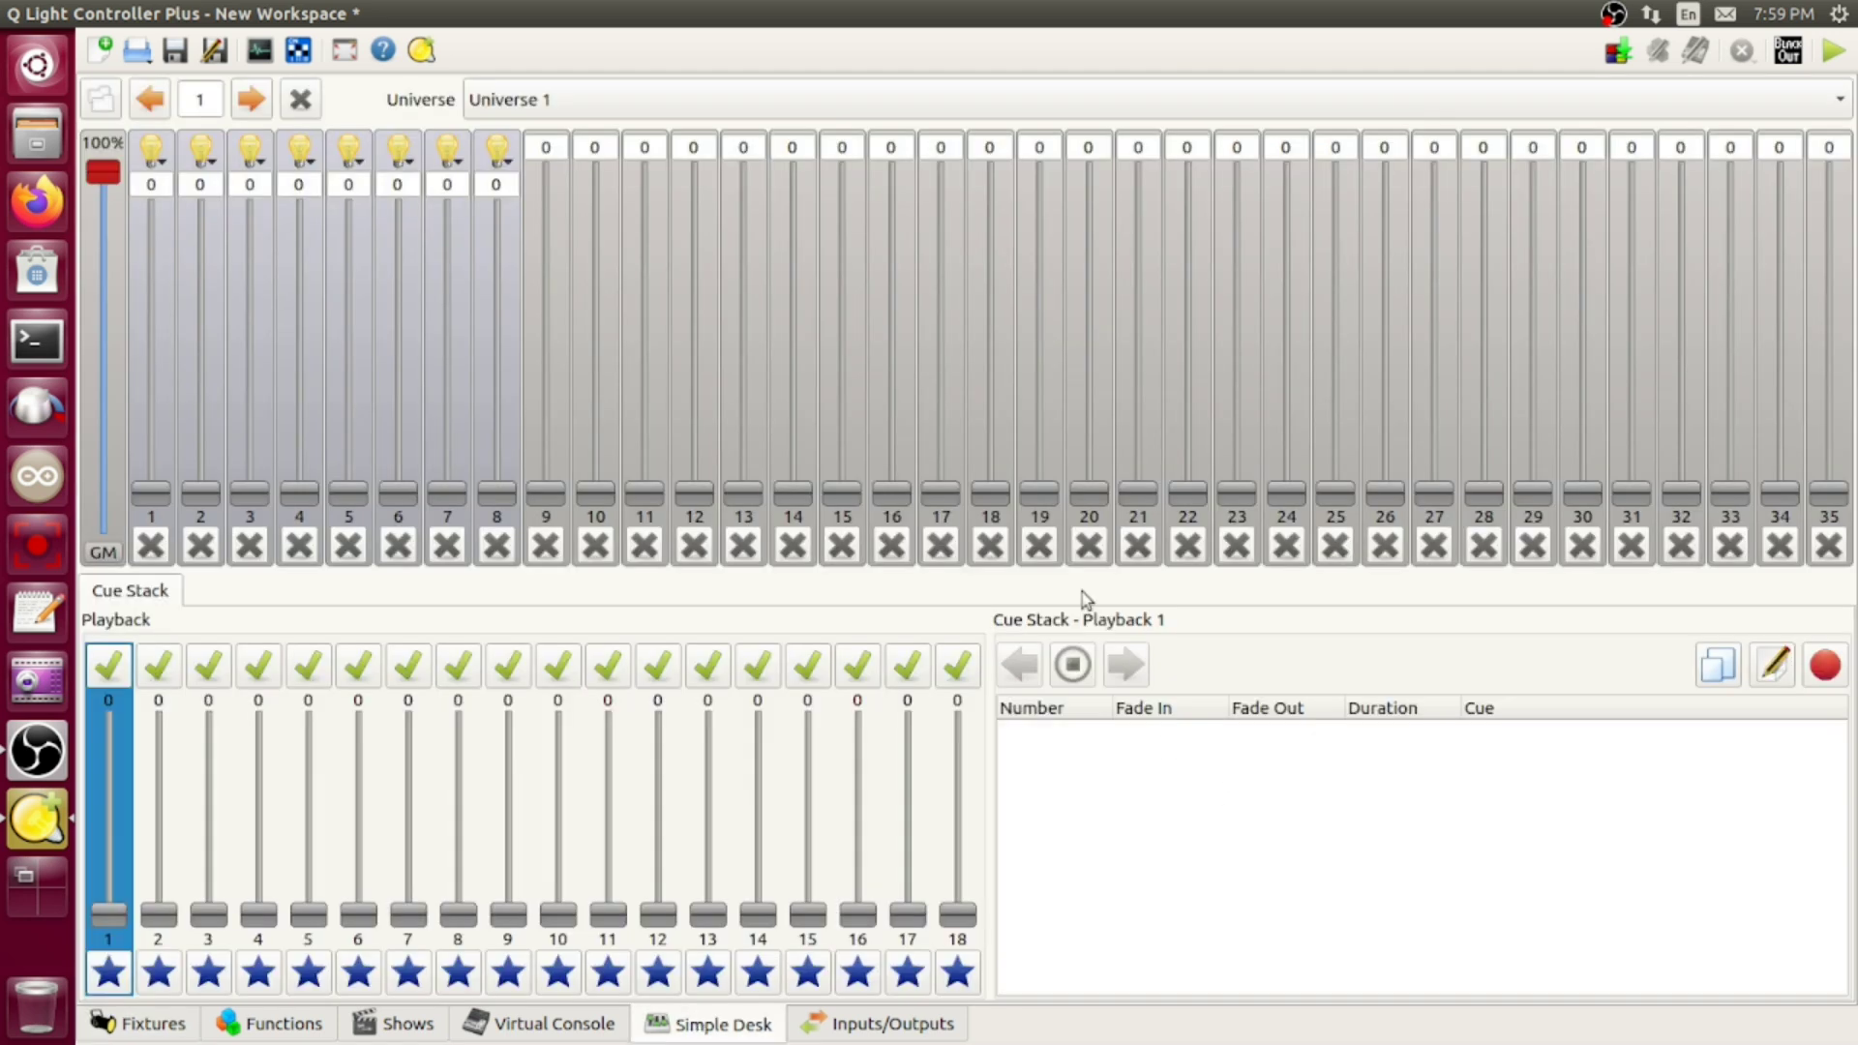
# - Start live output and raise Simple Desk channels 1–5 to full
pyautogui.click(1834, 52)
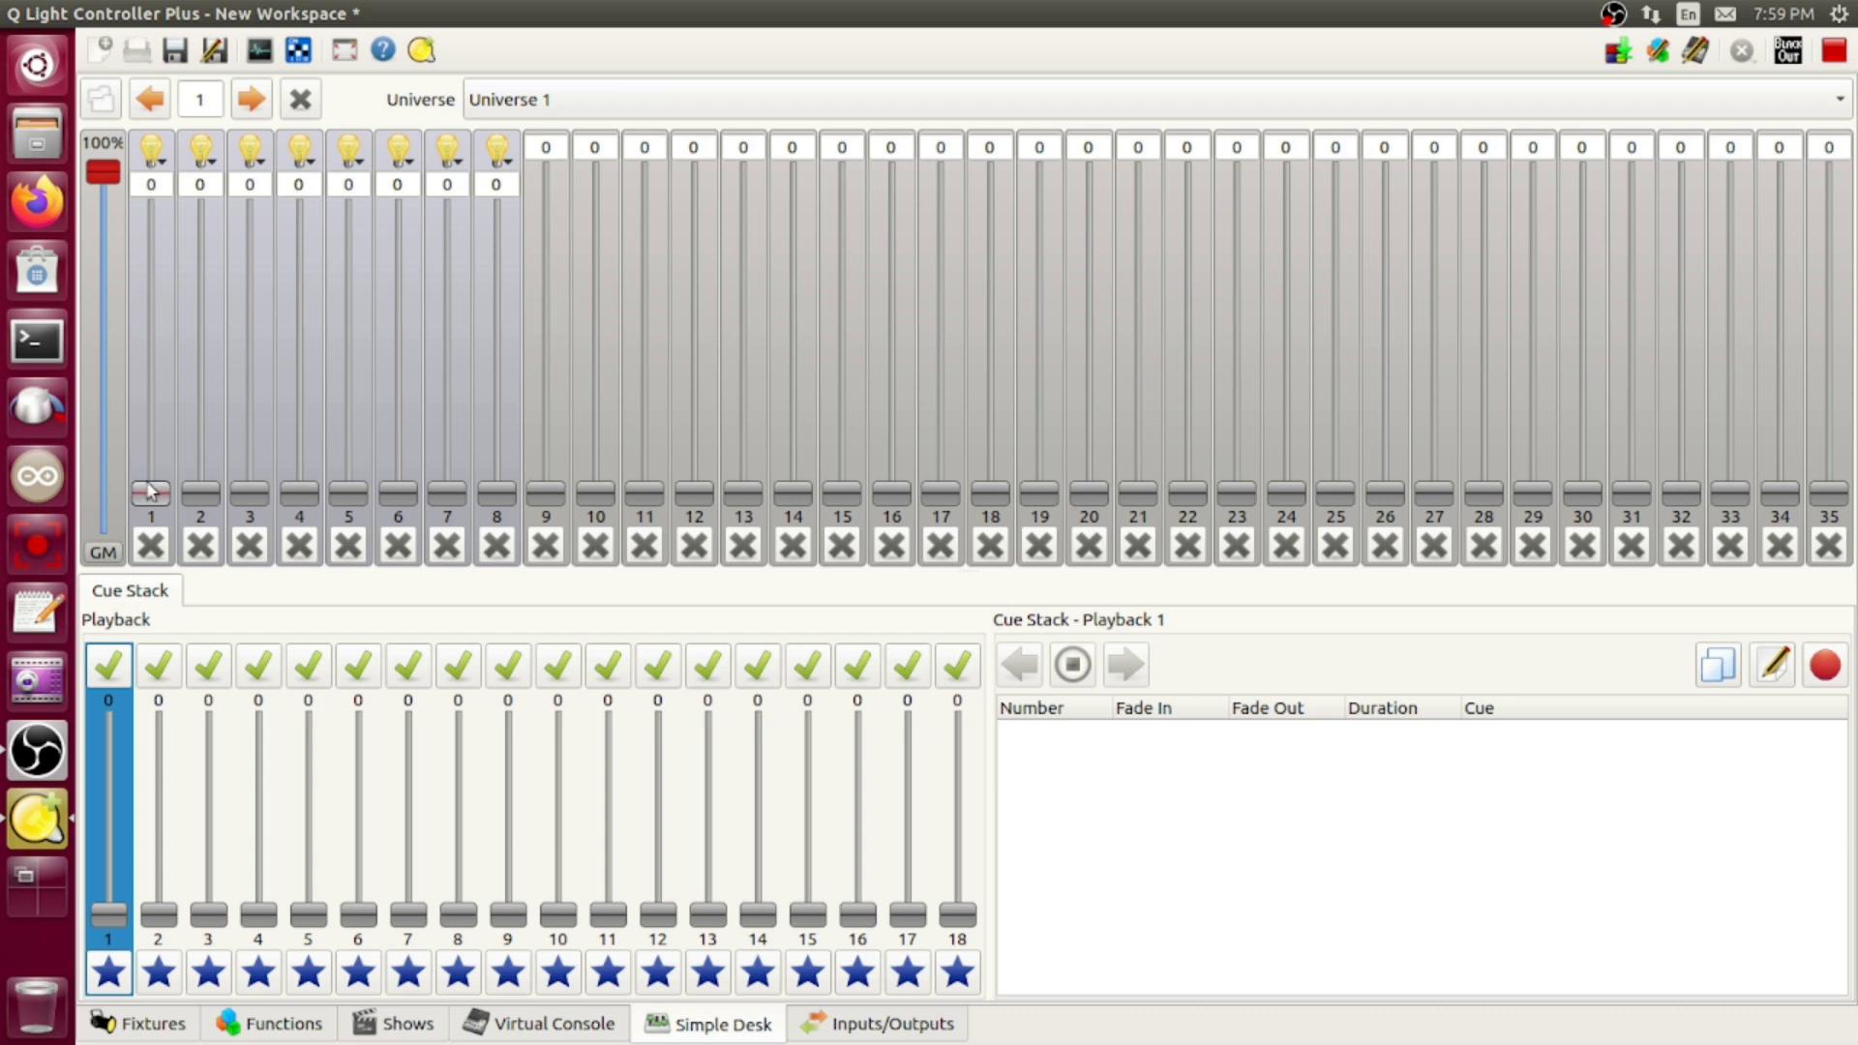
pyautogui.moveTo(151, 494)
pyautogui.mouseDown()
pyautogui.moveTo(233, 293)
pyautogui.moveTo(151, 276)
pyautogui.moveTo(151, 195)
pyautogui.moveTo(151, 291)
pyautogui.mouseUp()
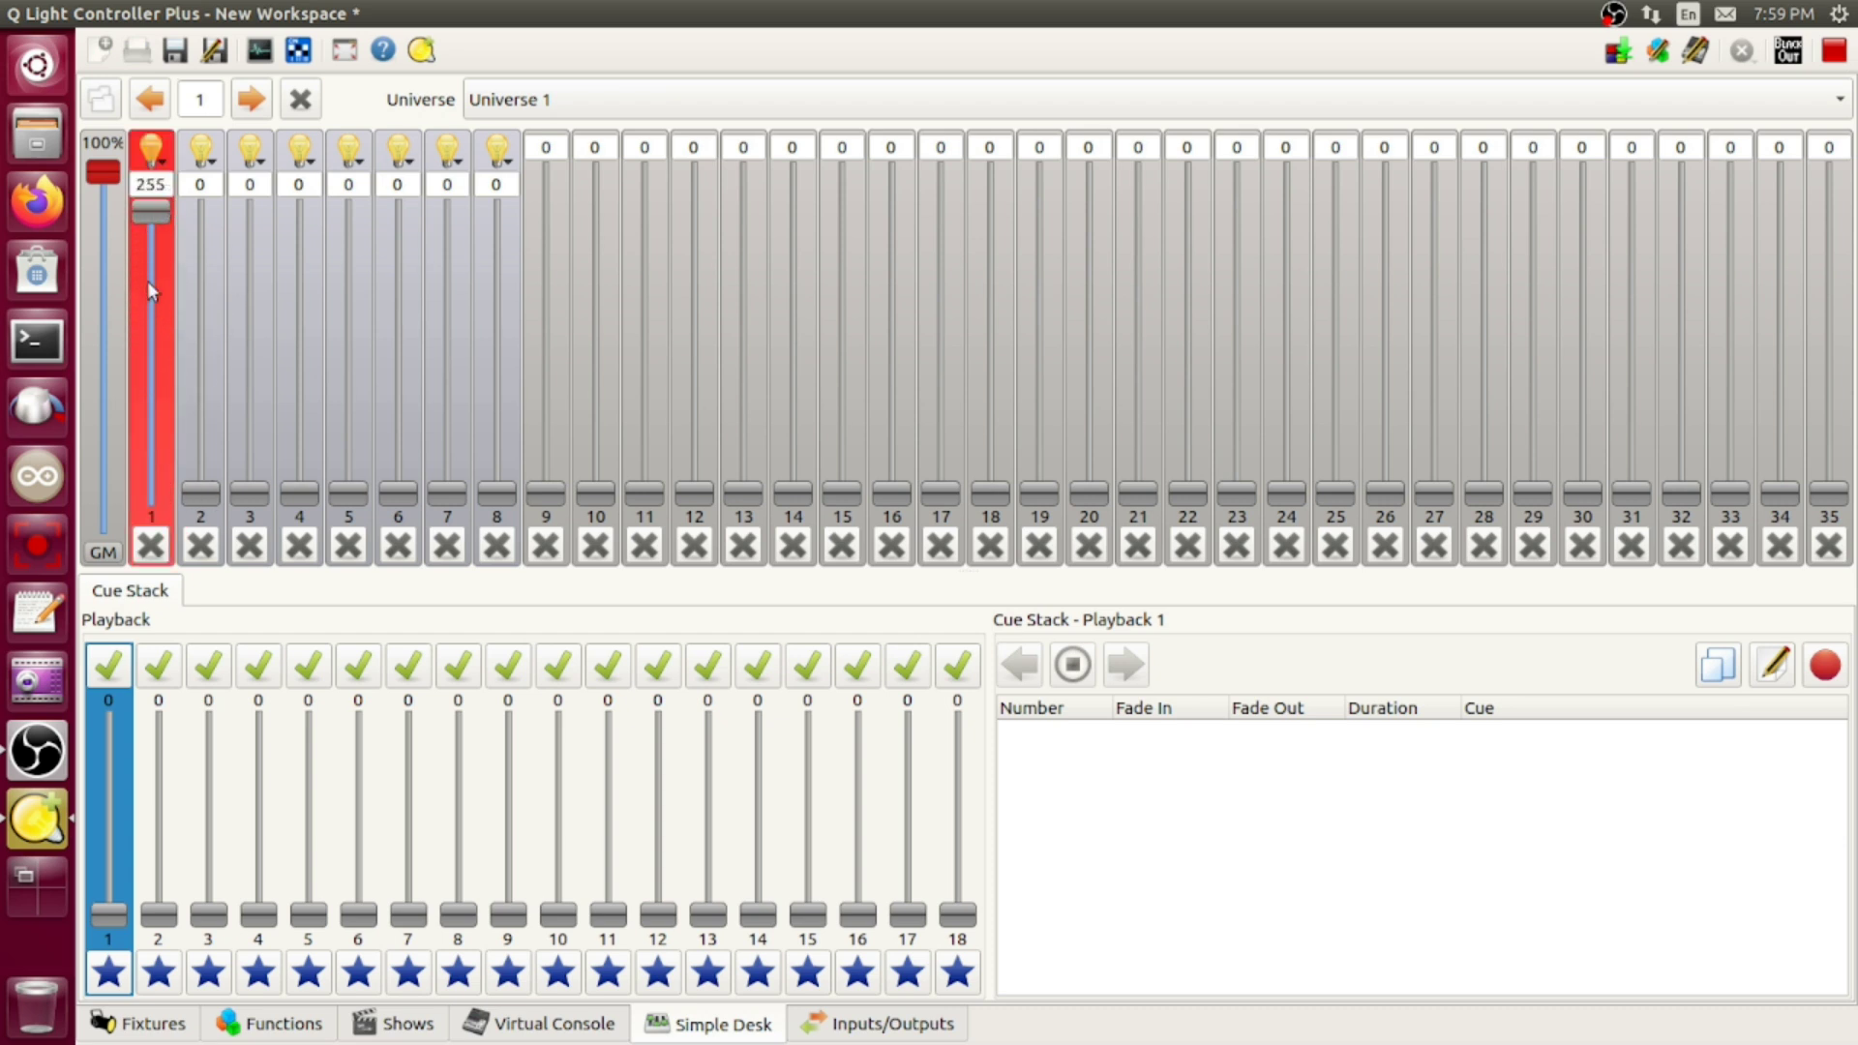
pyautogui.moveTo(200, 493); pyautogui.dragTo(253, 210)
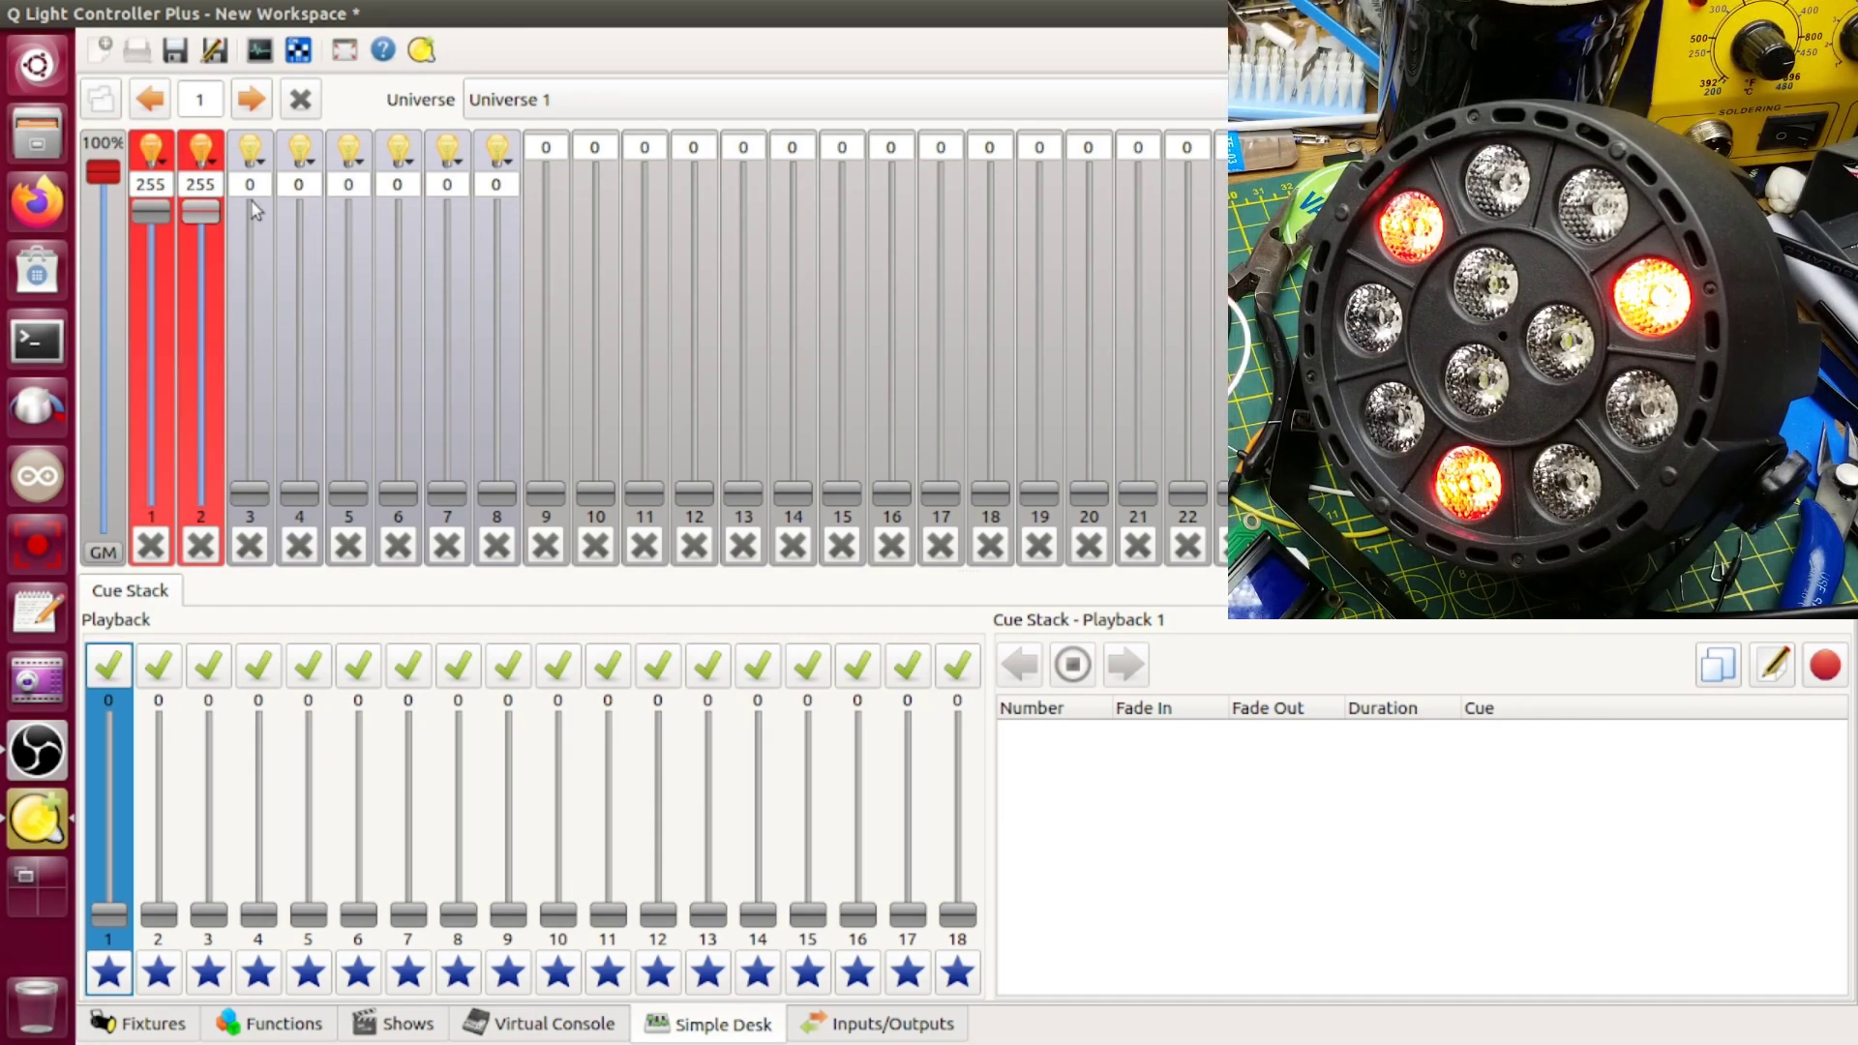
pyautogui.moveTo(250, 494); pyautogui.dragTo(250, 226)
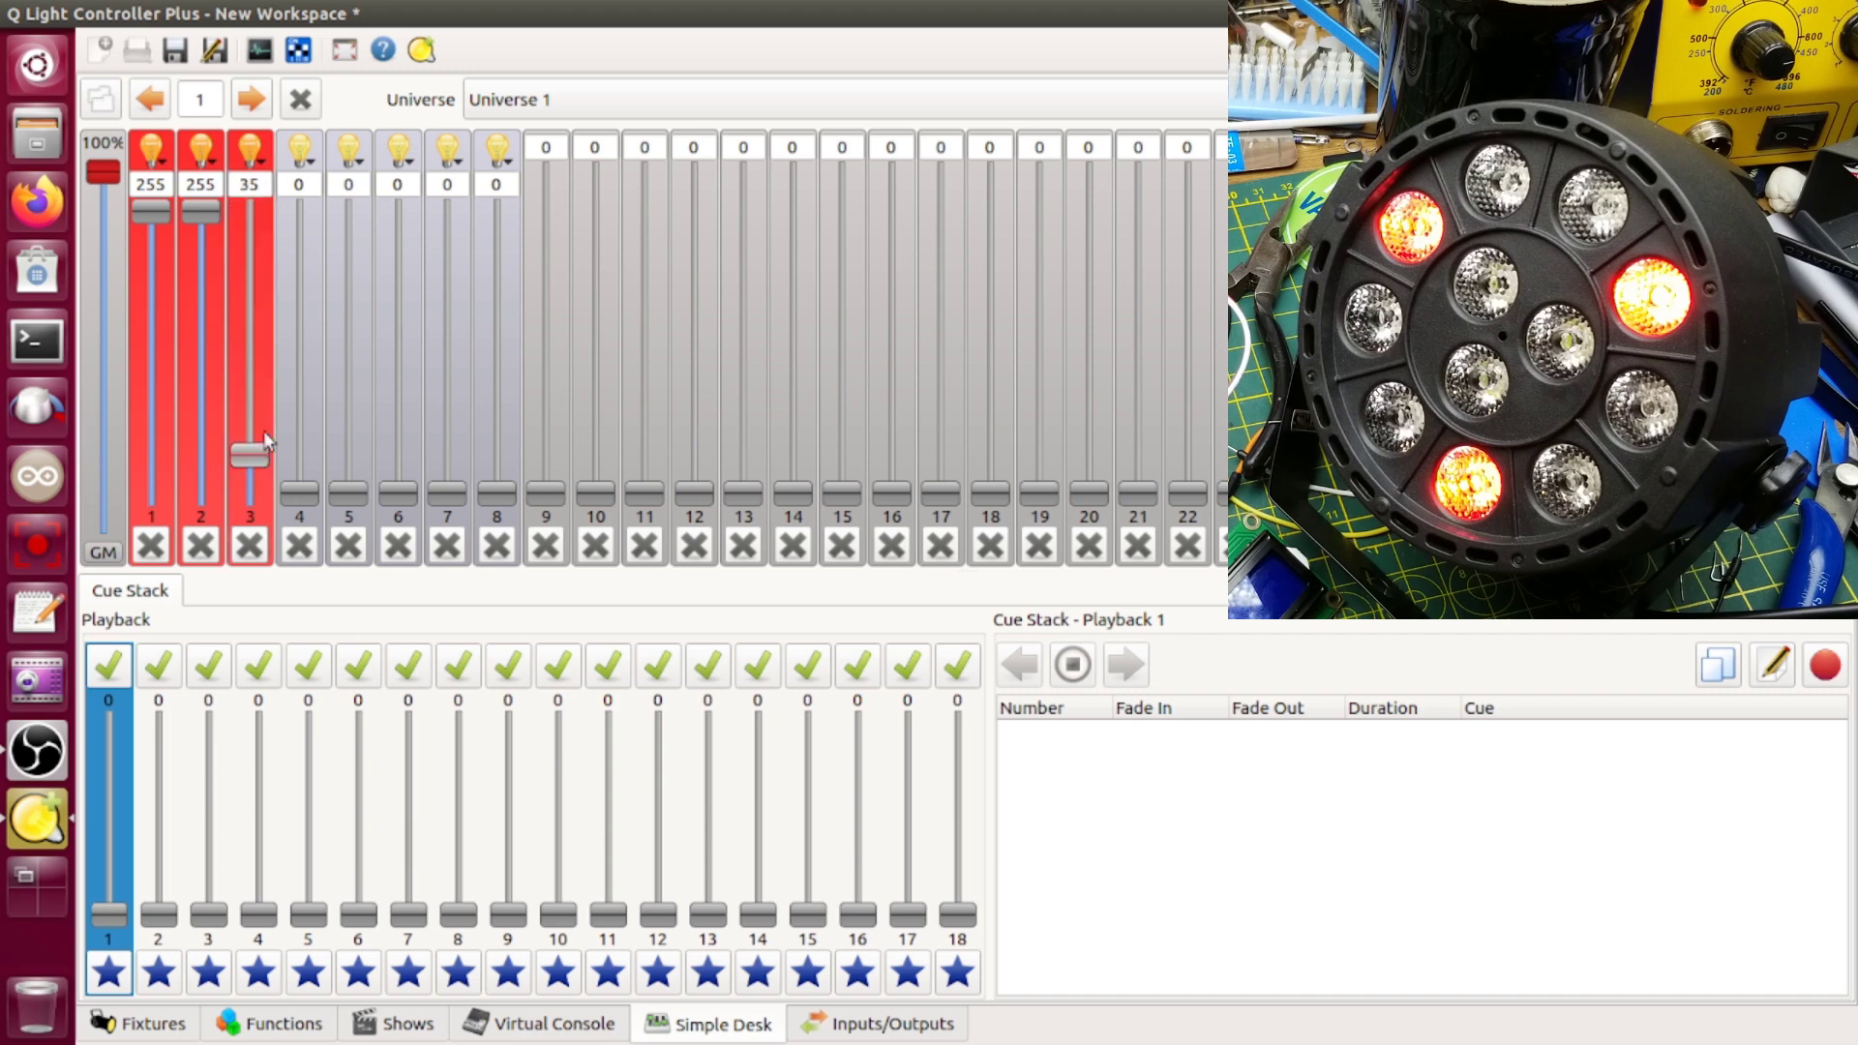
pyautogui.moveTo(300, 493); pyautogui.dragTo(300, 210)
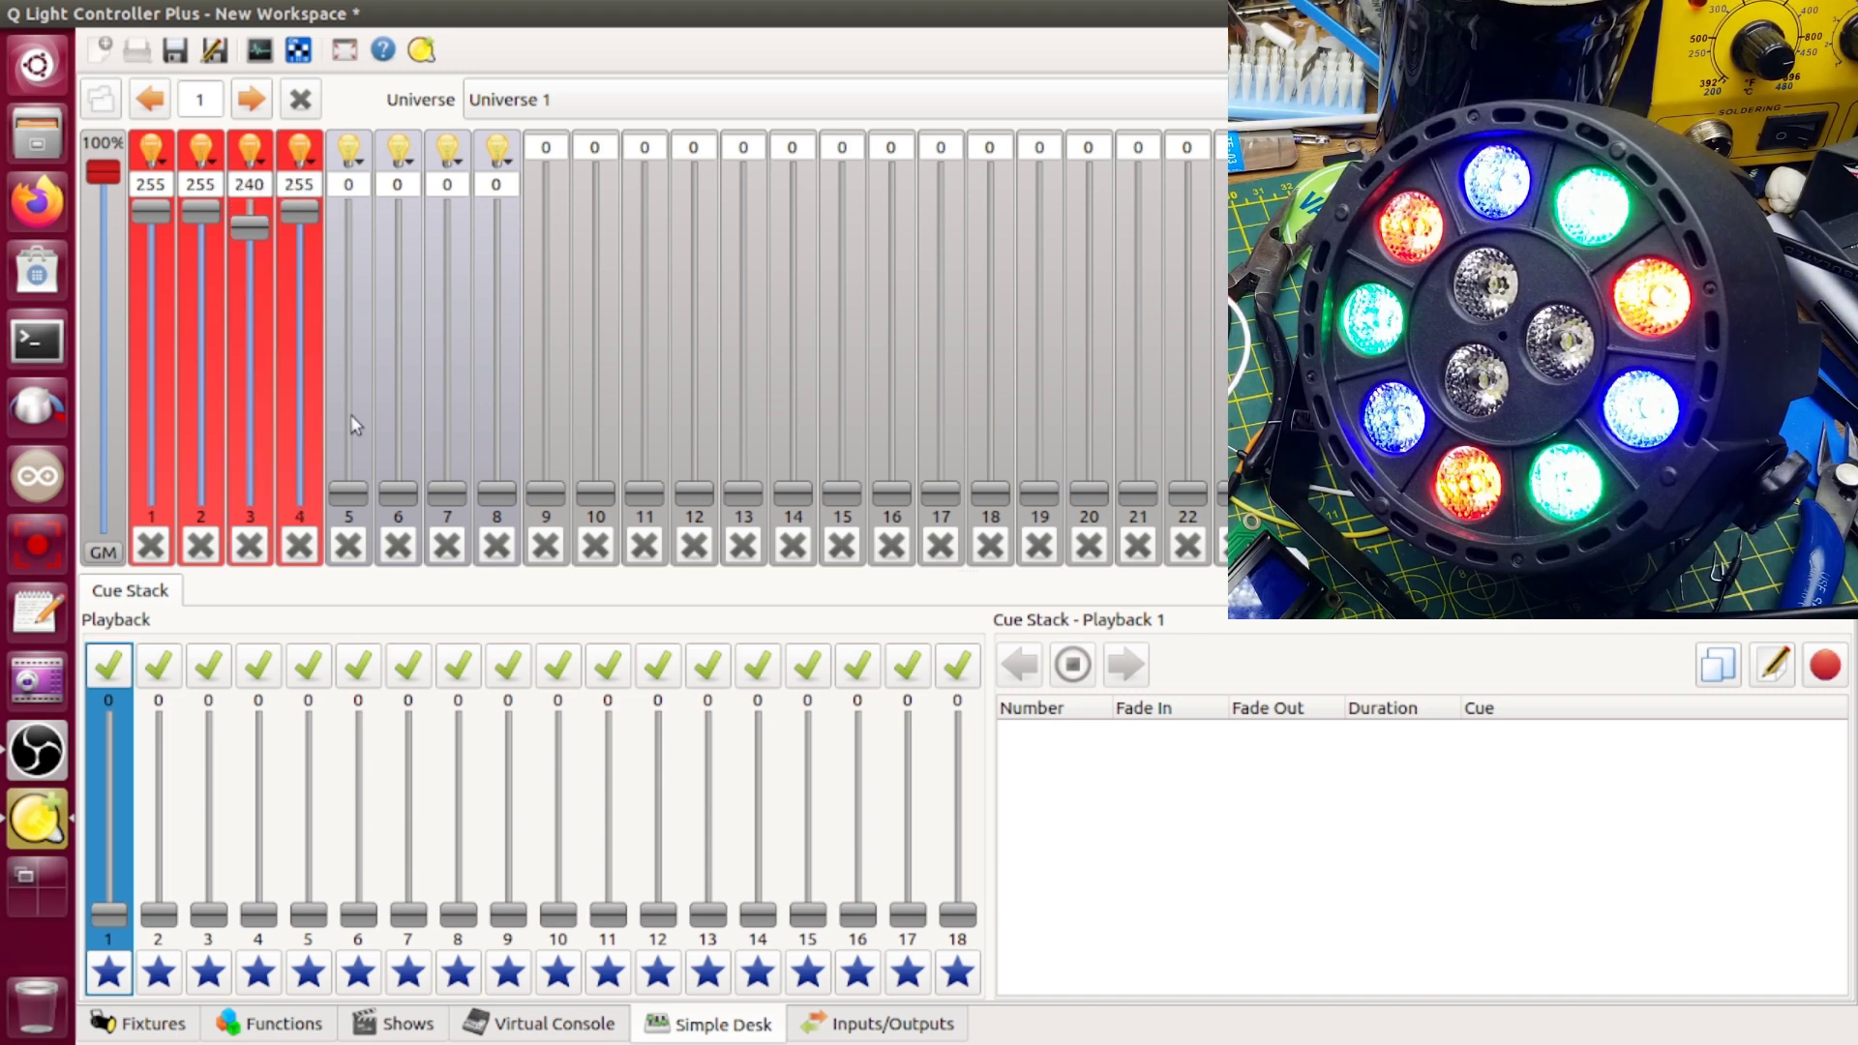
pyautogui.moveTo(348, 494)
pyautogui.mouseDown()
pyautogui.moveTo(349, 211)
pyautogui.moveTo(262, 215)
pyautogui.mouseUp()
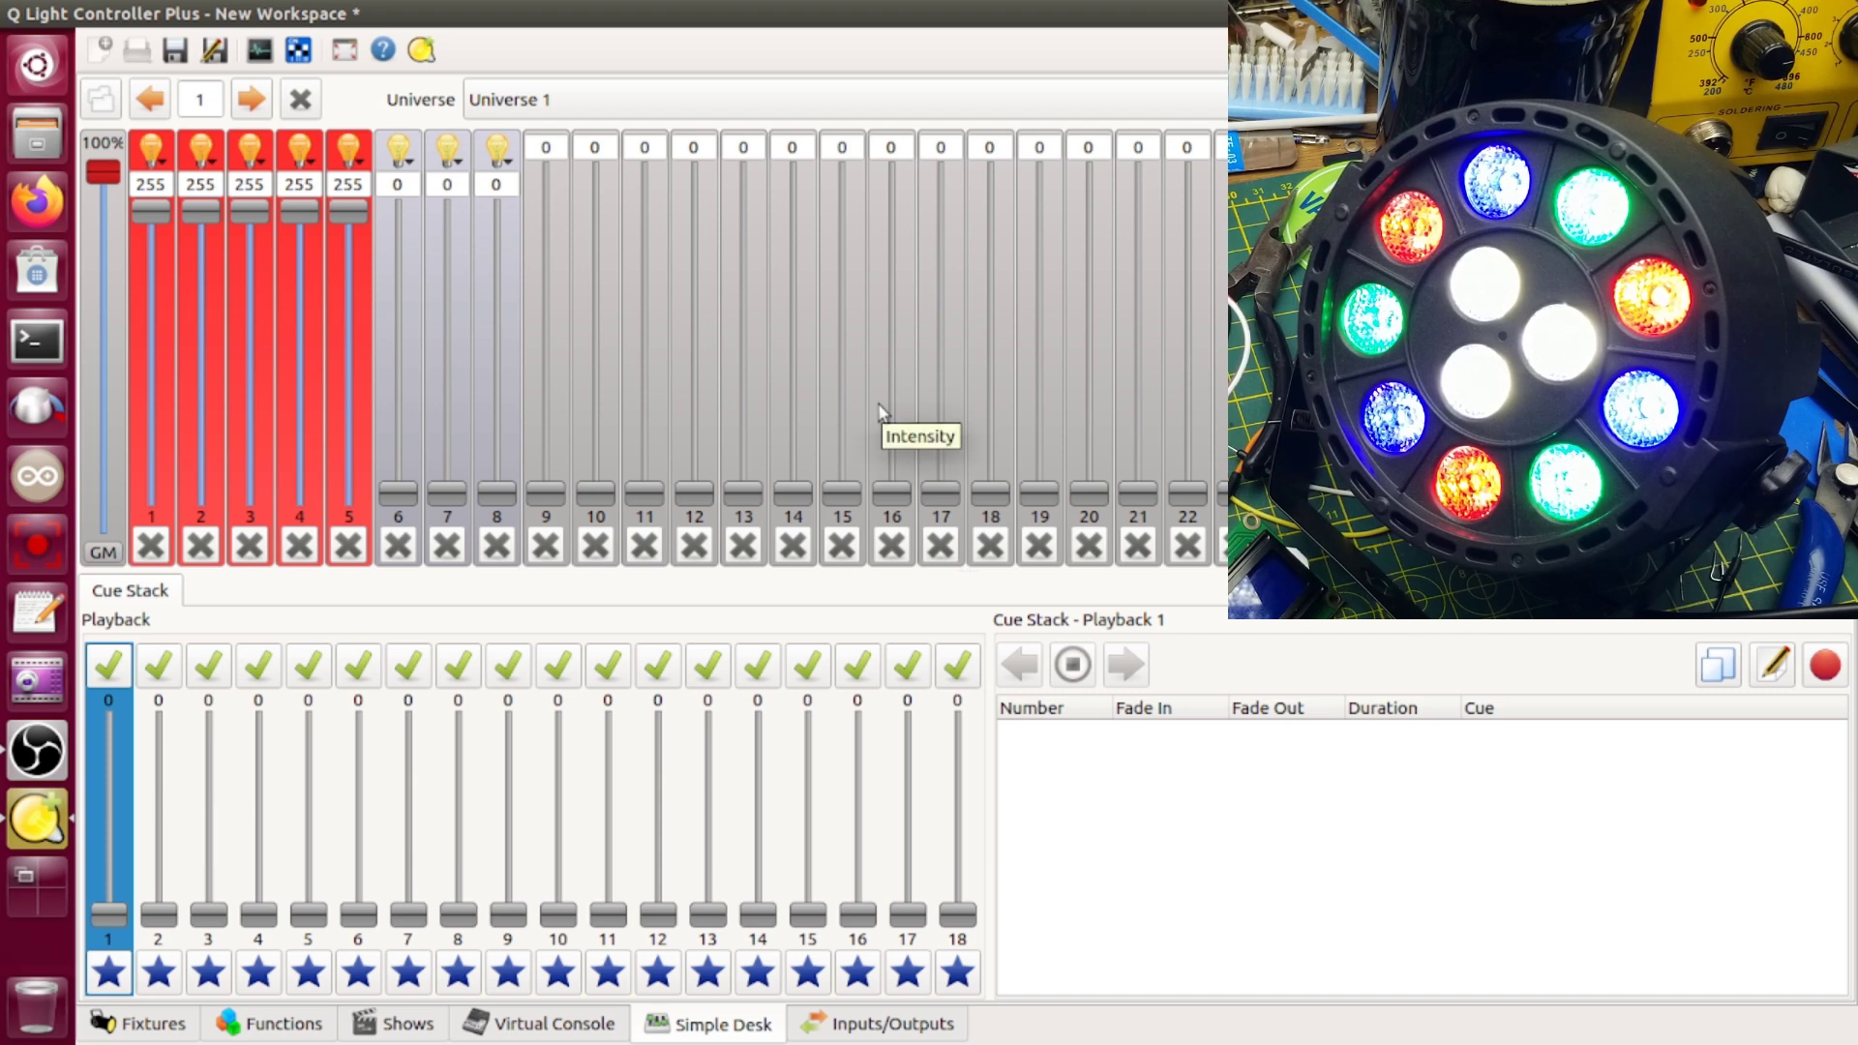
# - Try channels 6 and 8, reset channels 7 and 8, and raise Playback 1 to full
pyautogui.moveTo(394, 502)
pyautogui.mouseDown()
pyautogui.moveTo(407, 249)
pyautogui.moveTo(400, 493)
pyautogui.moveTo(463, 300)
pyautogui.moveTo(450, 276)
pyautogui.moveTo(494, 292)
pyautogui.mouseUp()
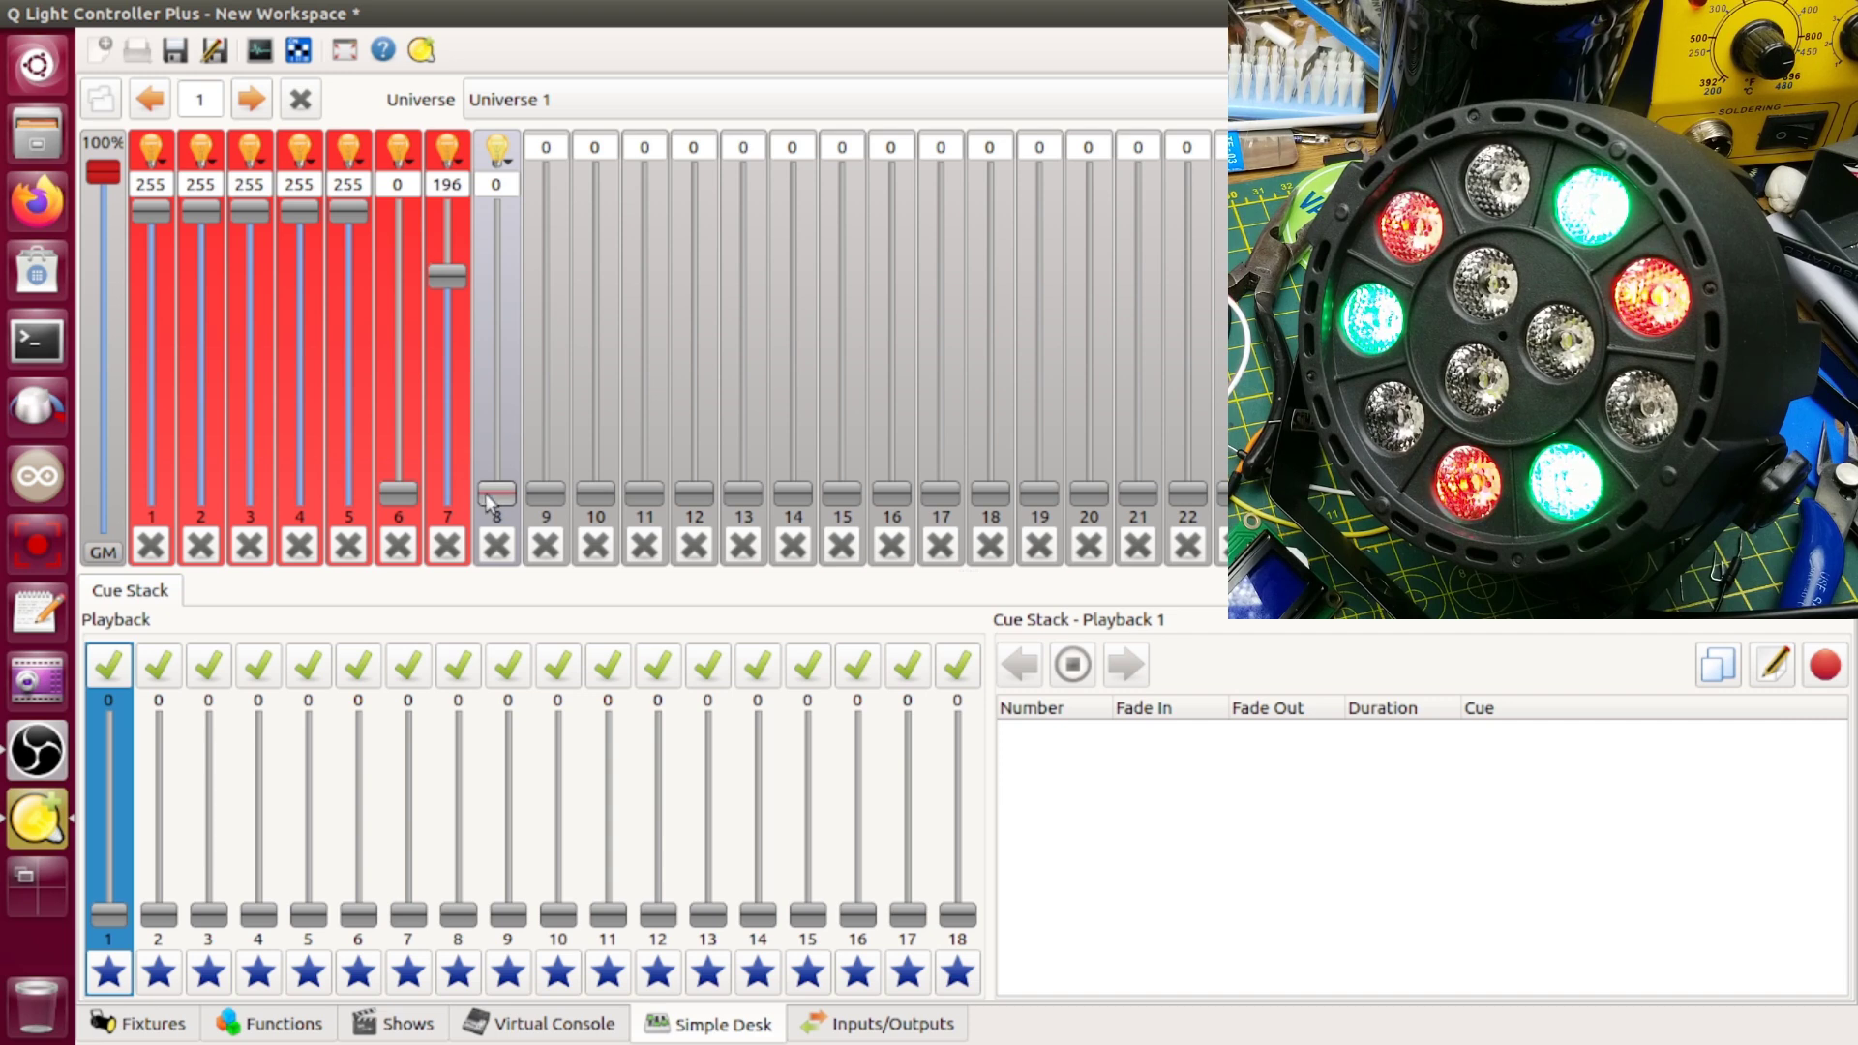
pyautogui.moveTo(497, 493)
pyautogui.mouseDown()
pyautogui.moveTo(498, 319)
pyautogui.moveTo(530, 215)
pyautogui.mouseUp()
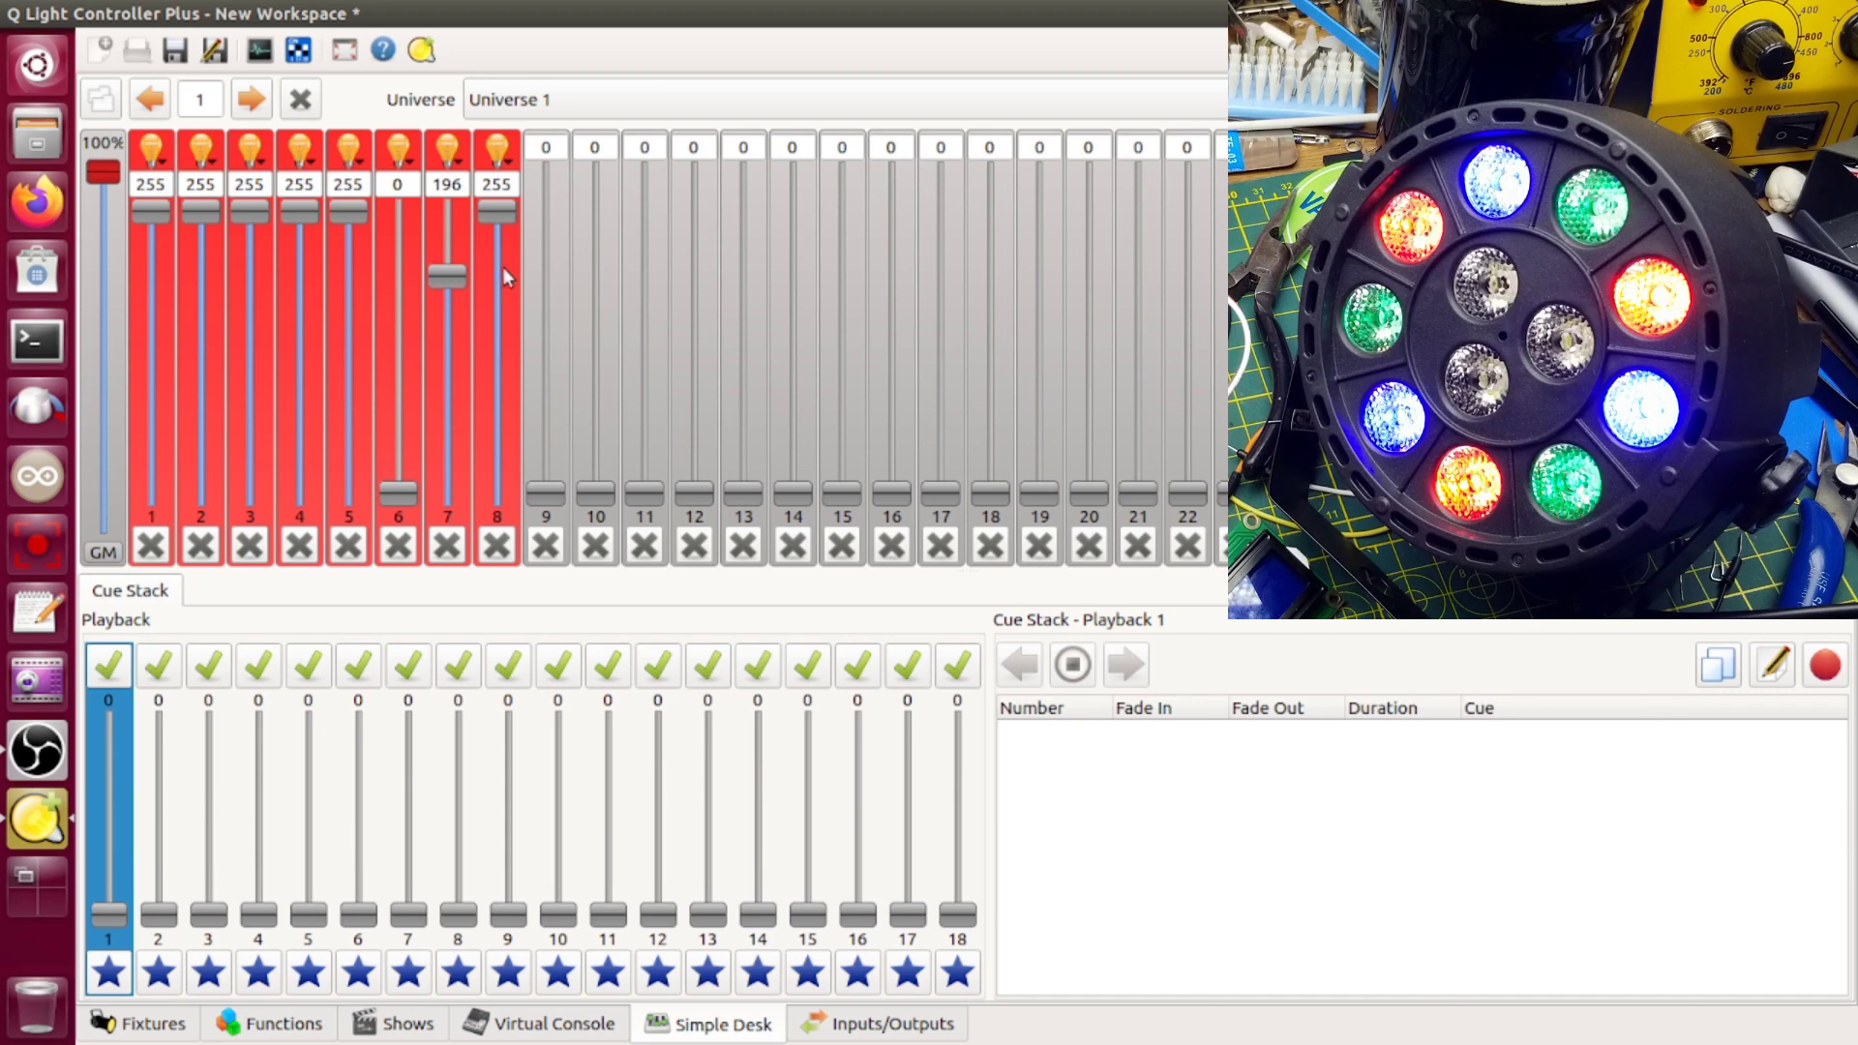
pyautogui.click(447, 545)
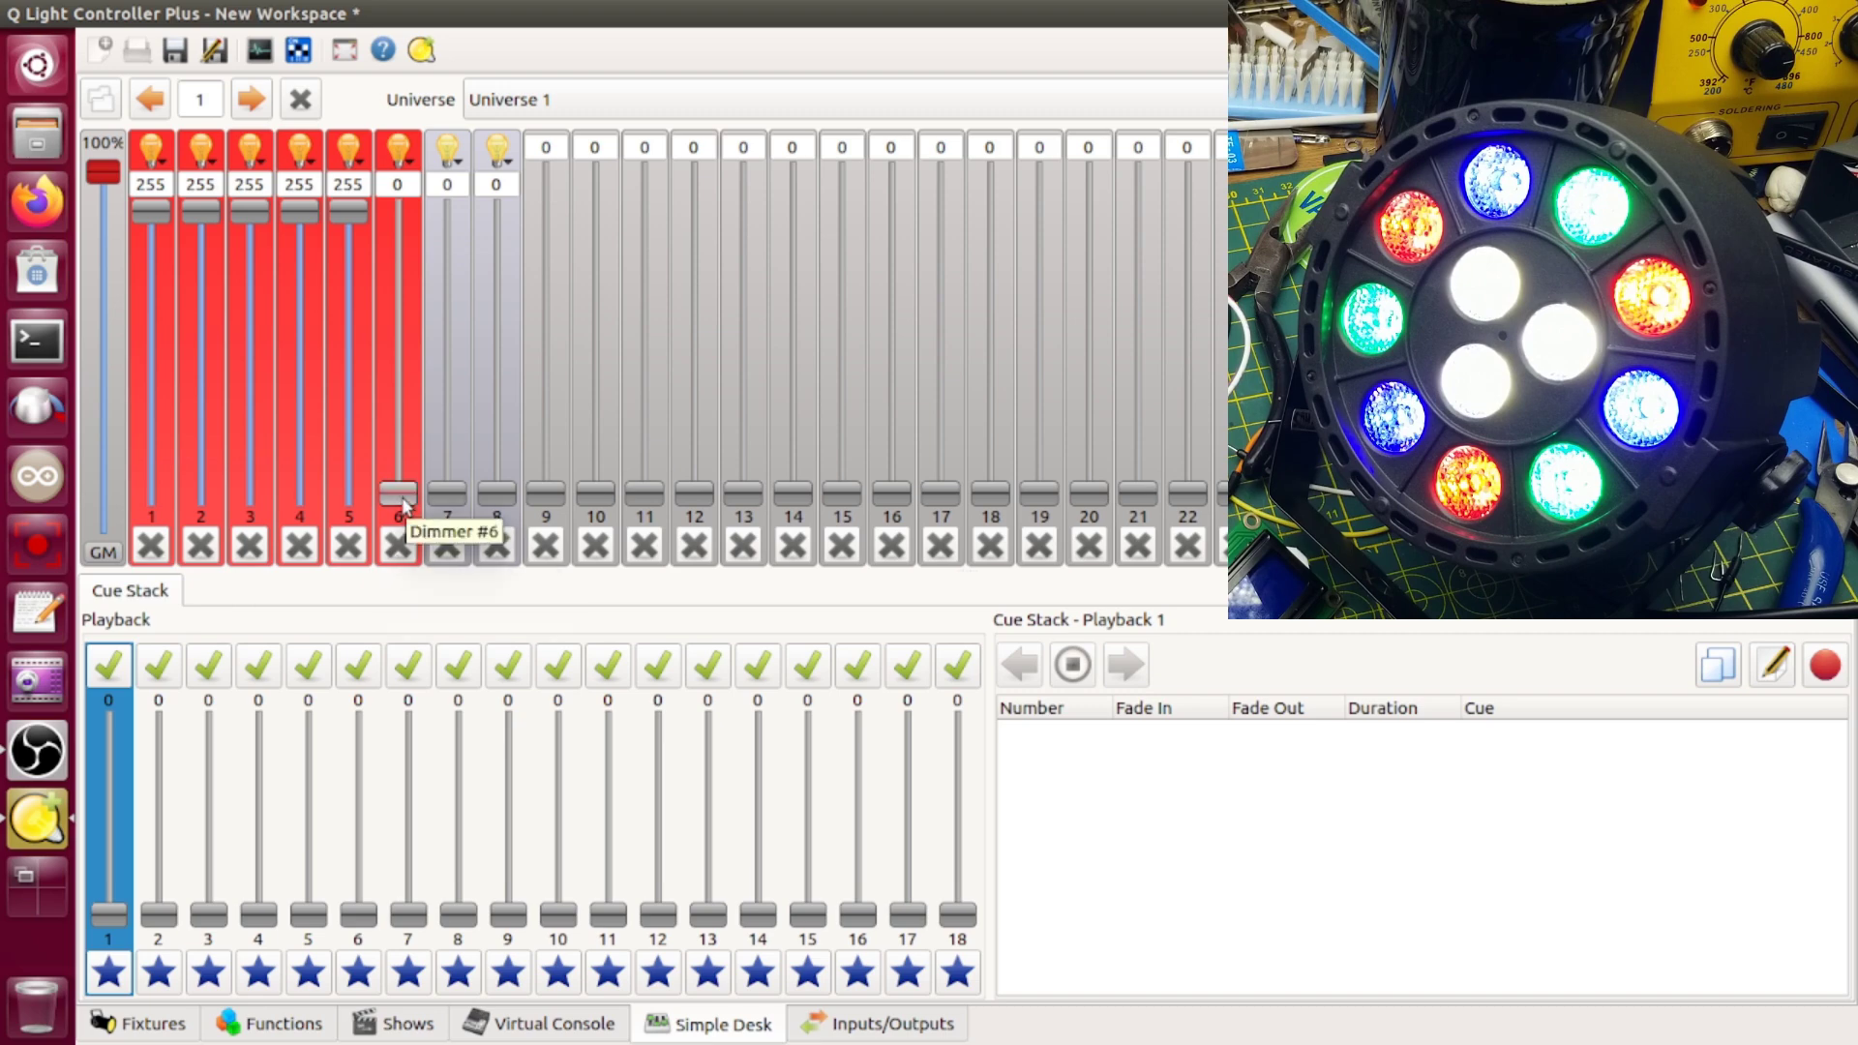
pyautogui.moveTo(401, 502)
pyautogui.mouseDown()
pyautogui.moveTo(414, 237)
pyautogui.moveTo(400, 493)
pyautogui.mouseUp()
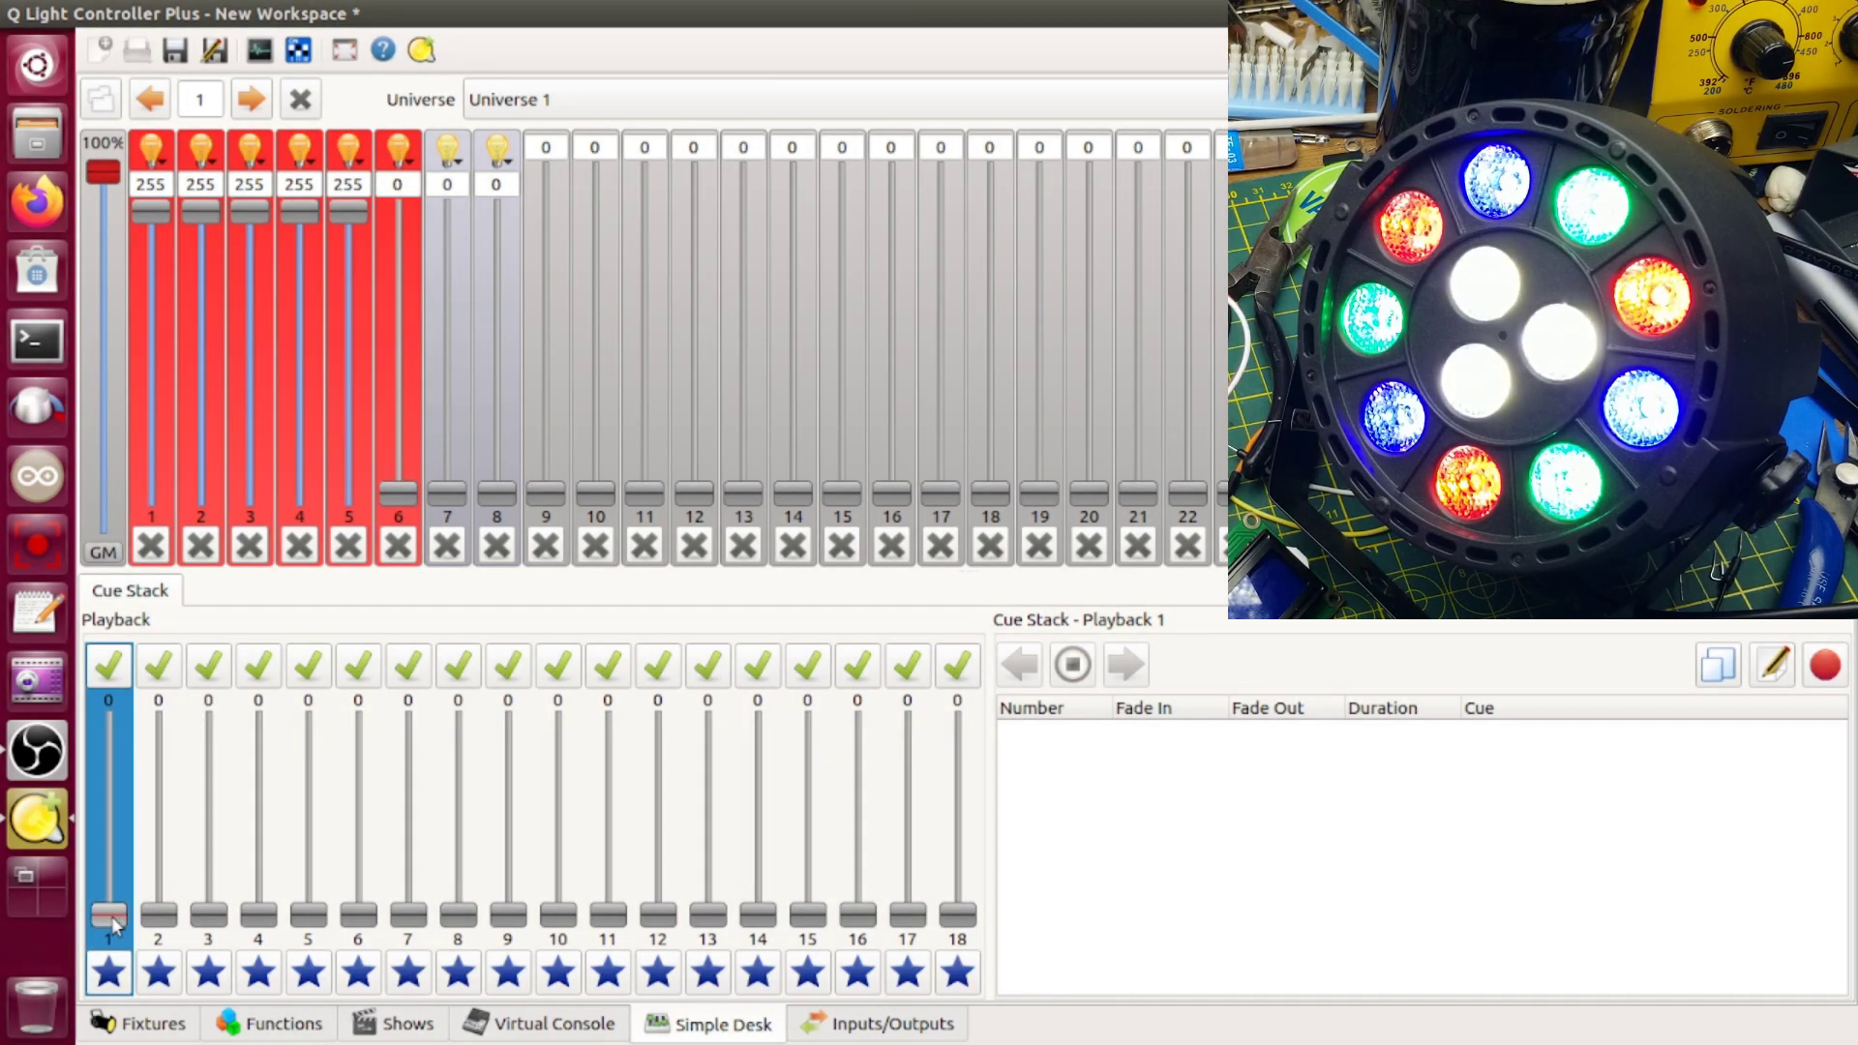
pyautogui.moveTo(110, 915); pyautogui.dragTo(115, 716)
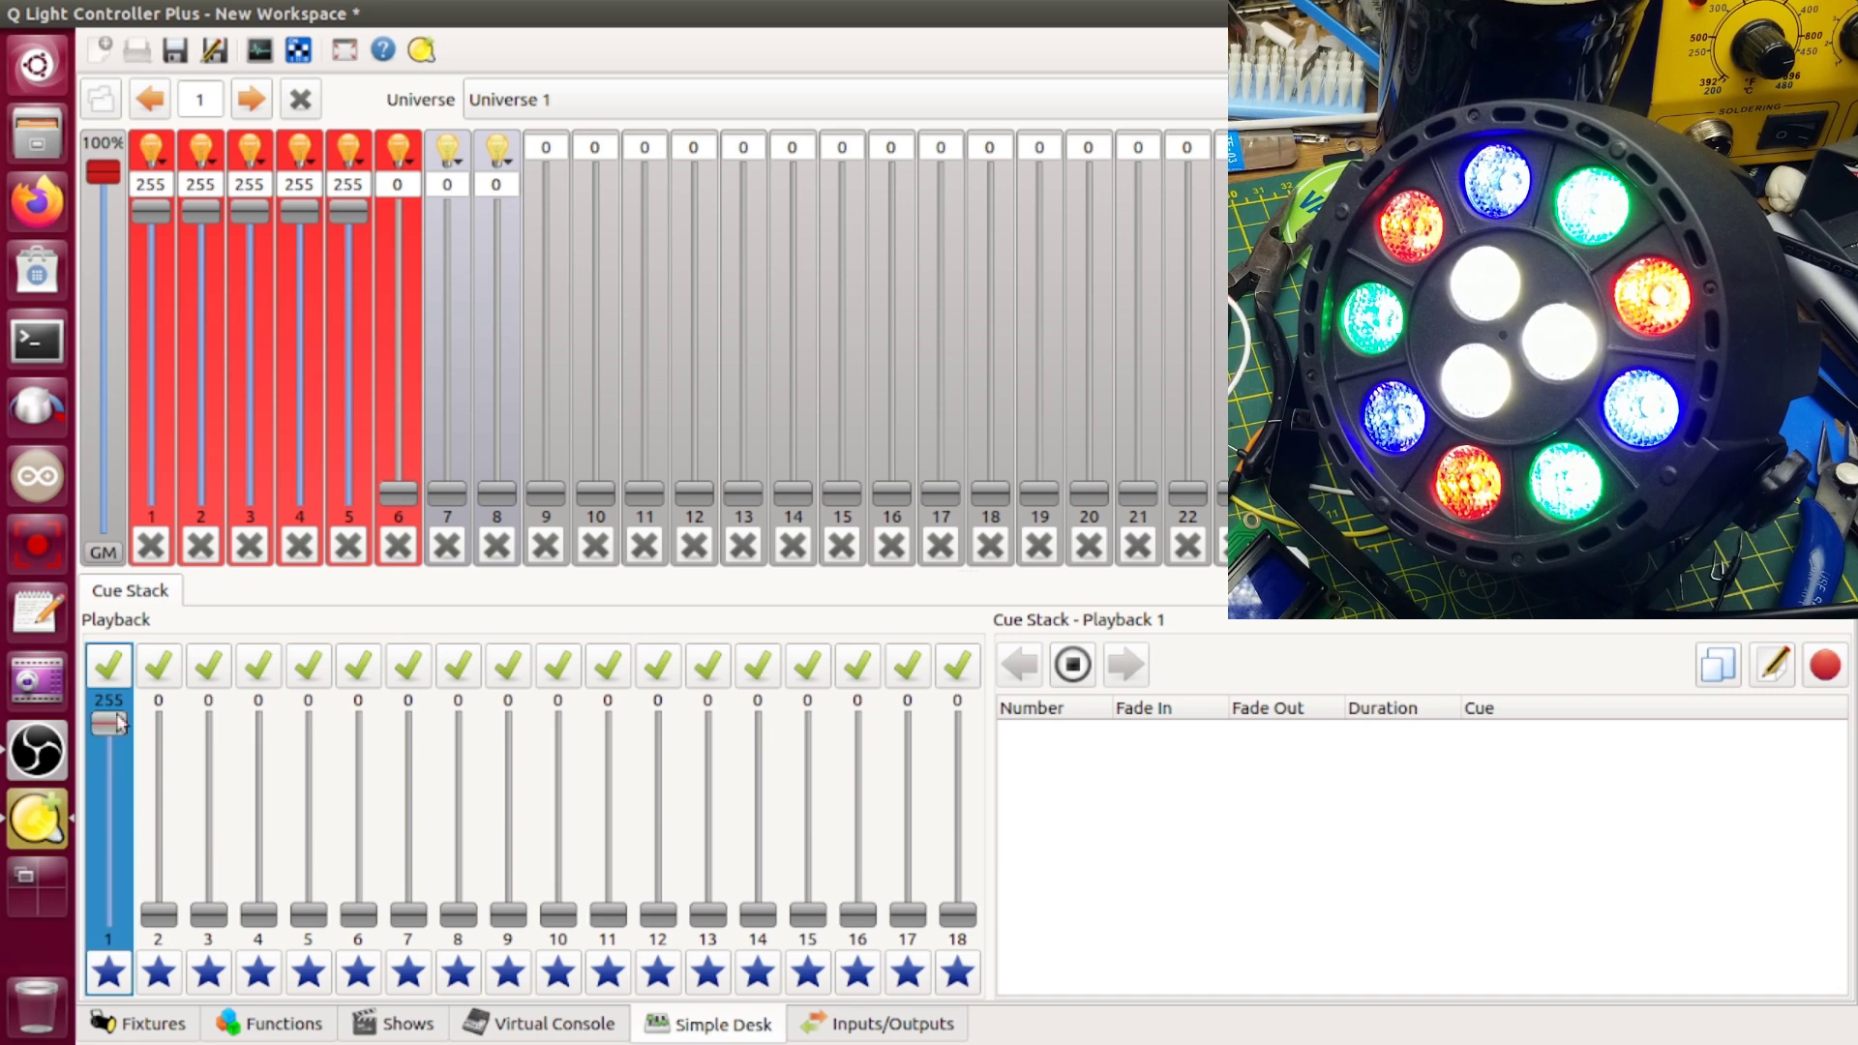
# - Record the current levels as a cue and clear manual levels on channels 1–6
pyautogui.click(1825, 666)
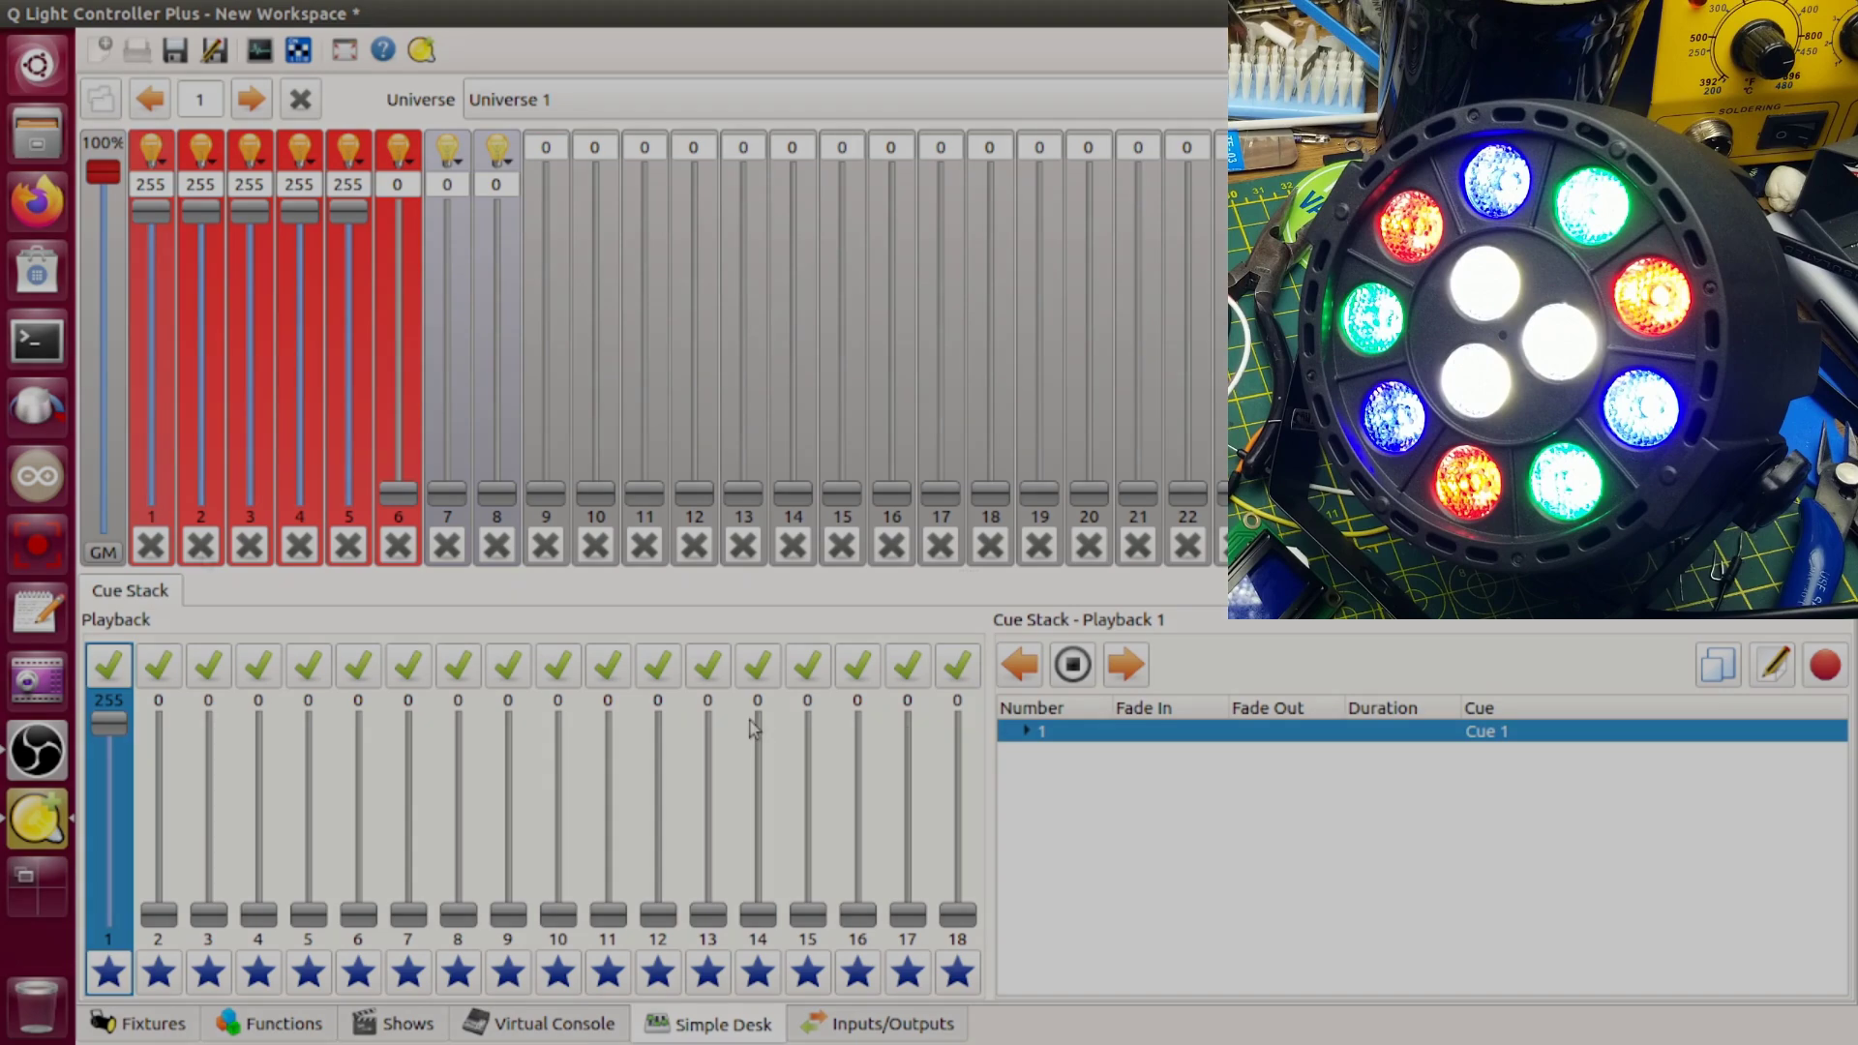
pyautogui.click(152, 546)
pyautogui.click(200, 546)
pyautogui.click(300, 545)
pyautogui.click(350, 546)
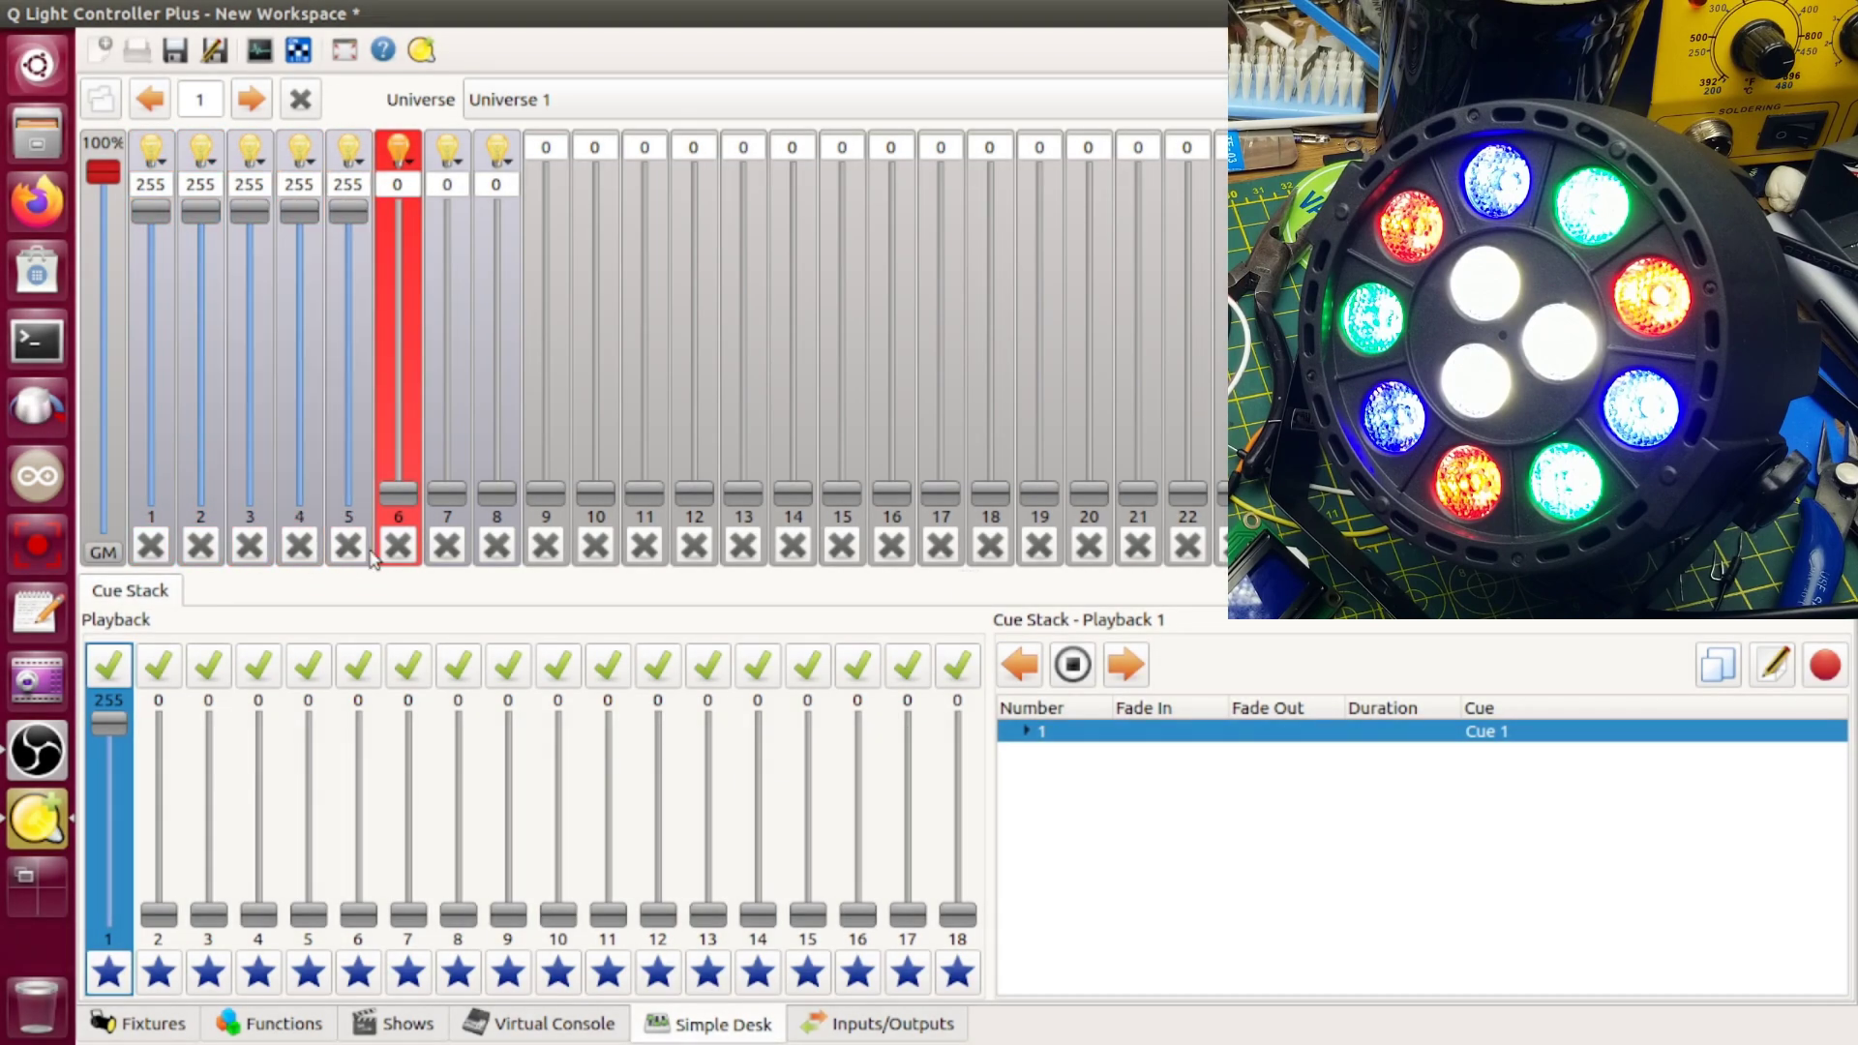
pyautogui.click(399, 546)
# - Lower Playback 1 and flash the recorded cue, then release it
pyautogui.moveTo(110, 722)
pyautogui.mouseDown()
pyautogui.moveTo(127, 893)
pyautogui.moveTo(111, 712)
pyautogui.moveTo(111, 970)
pyautogui.mouseUp()
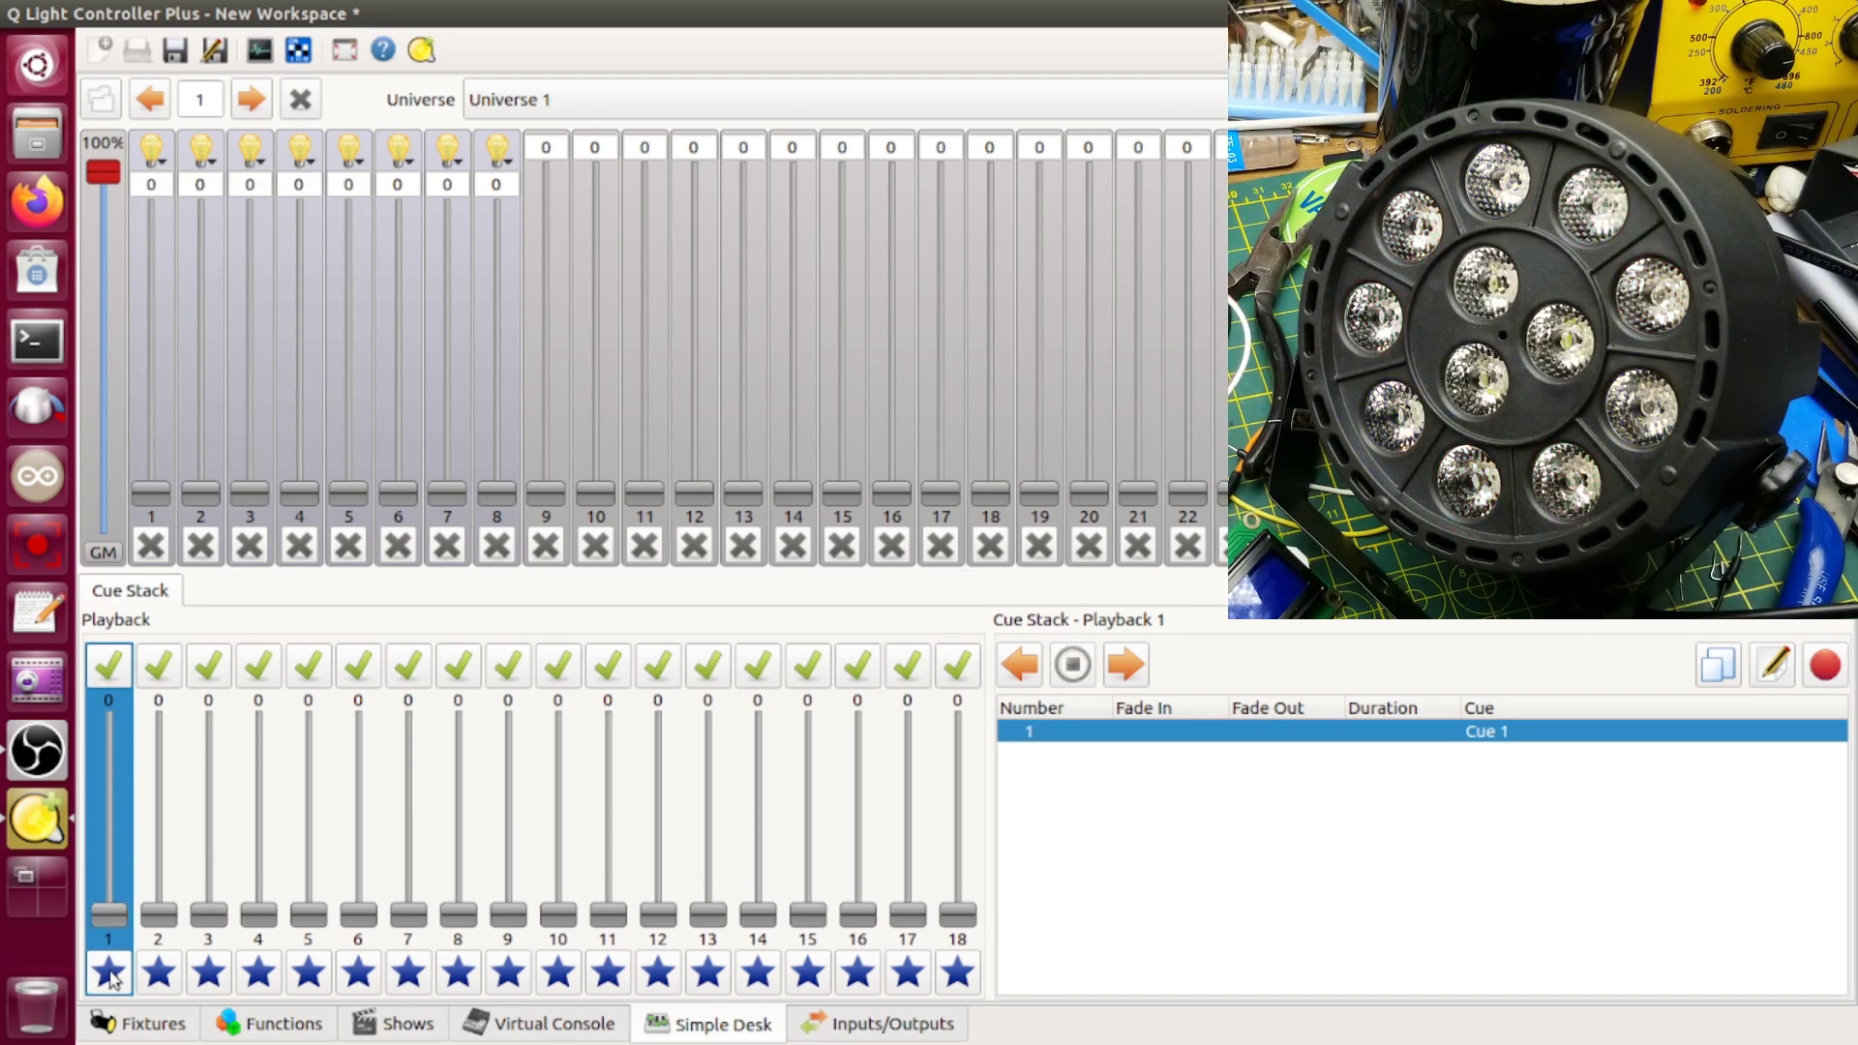
pyautogui.click(110, 973)
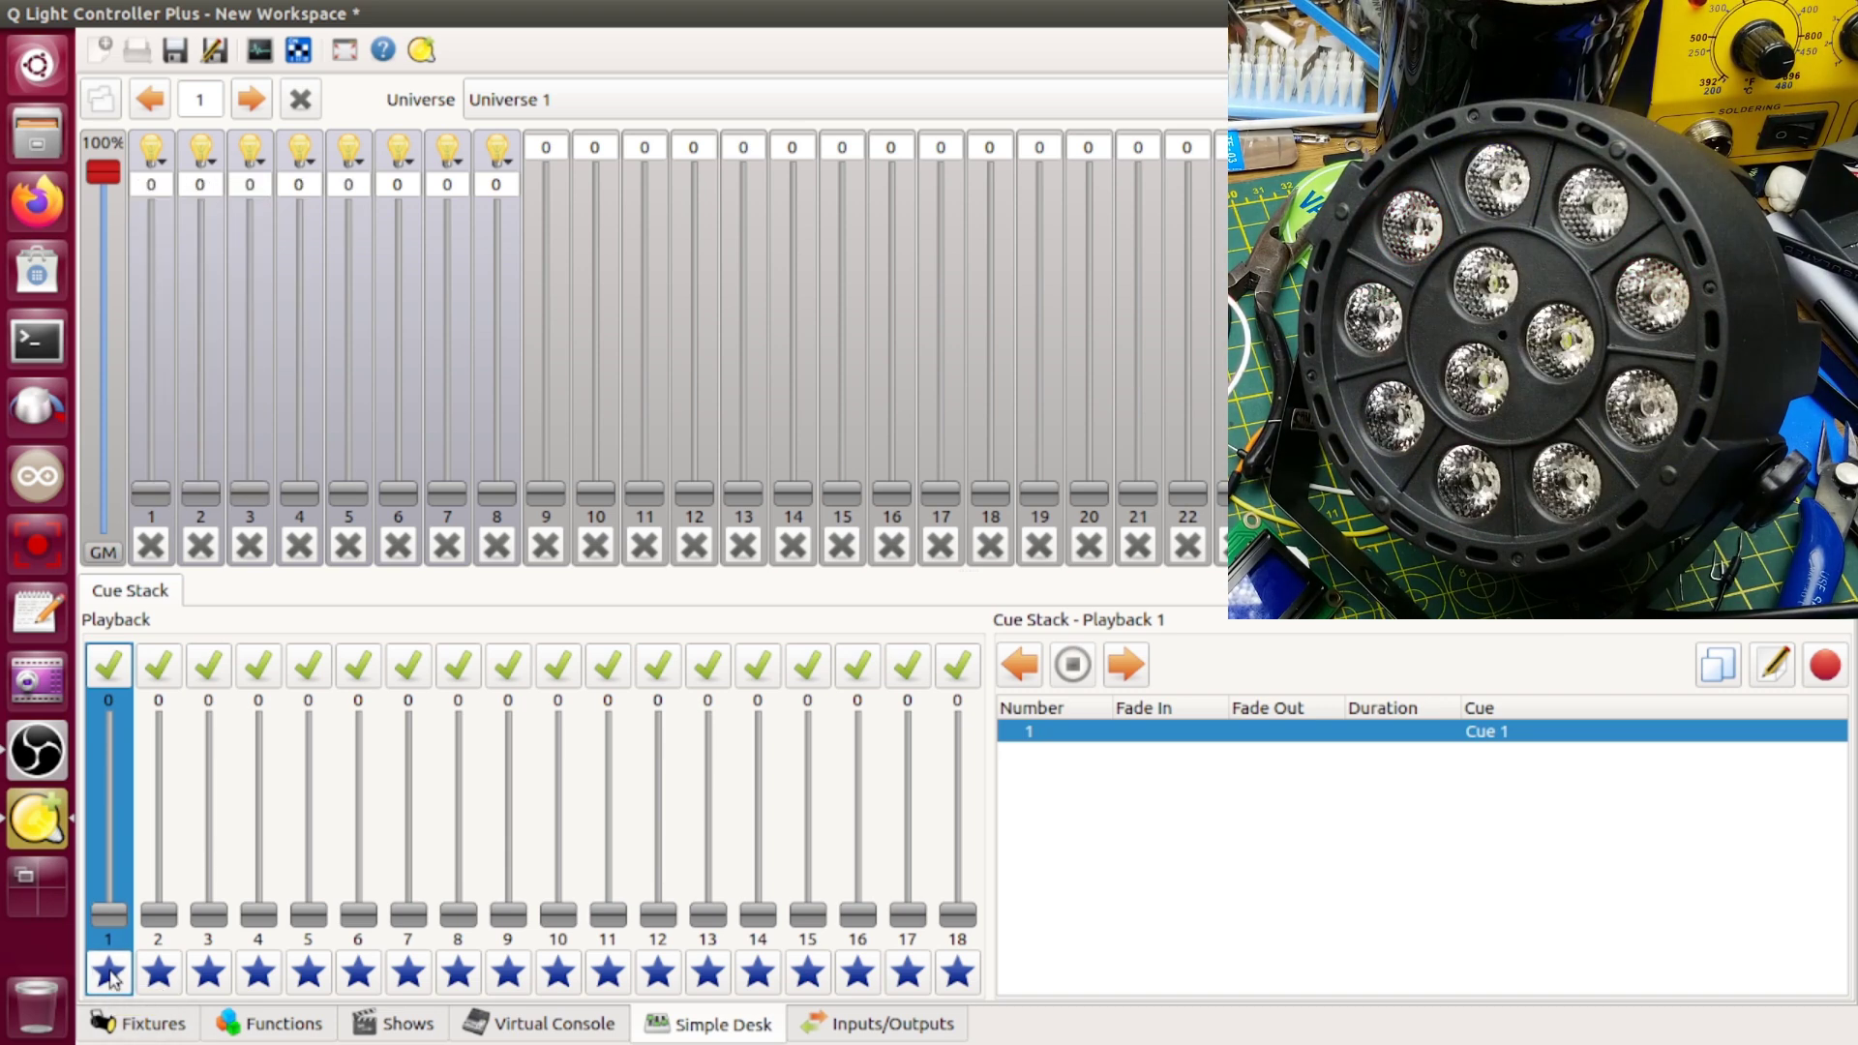
pyautogui.click(110, 973)
pyautogui.click(110, 973)
# - Set channel 2 to about 151, channel 4 to about 123, channel 1 full, and record Cue 2
pyautogui.moveTo(201, 494); pyautogui.dragTo(200, 328)
pyautogui.moveTo(300, 494); pyautogui.dragTo(300, 355)
pyautogui.moveTo(152, 493); pyautogui.dragTo(151, 132)
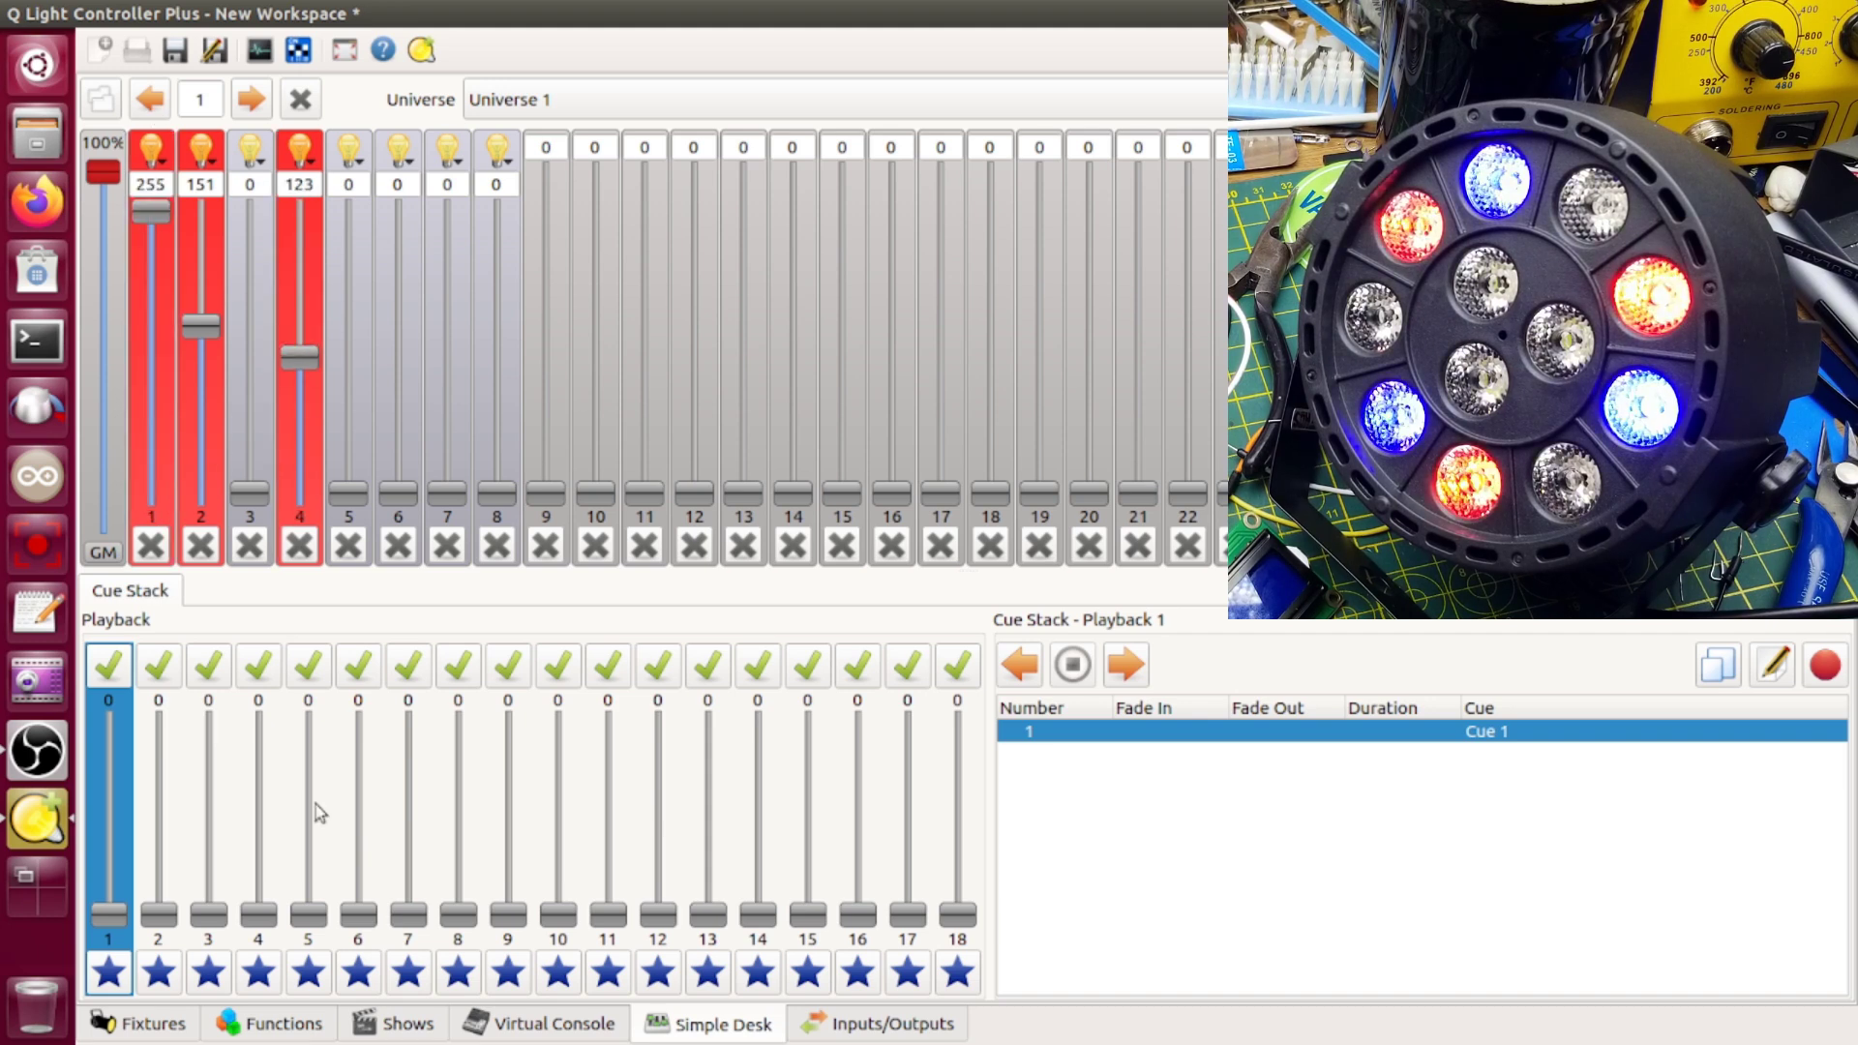
pyautogui.moveTo(158, 916); pyautogui.dragTo(159, 722)
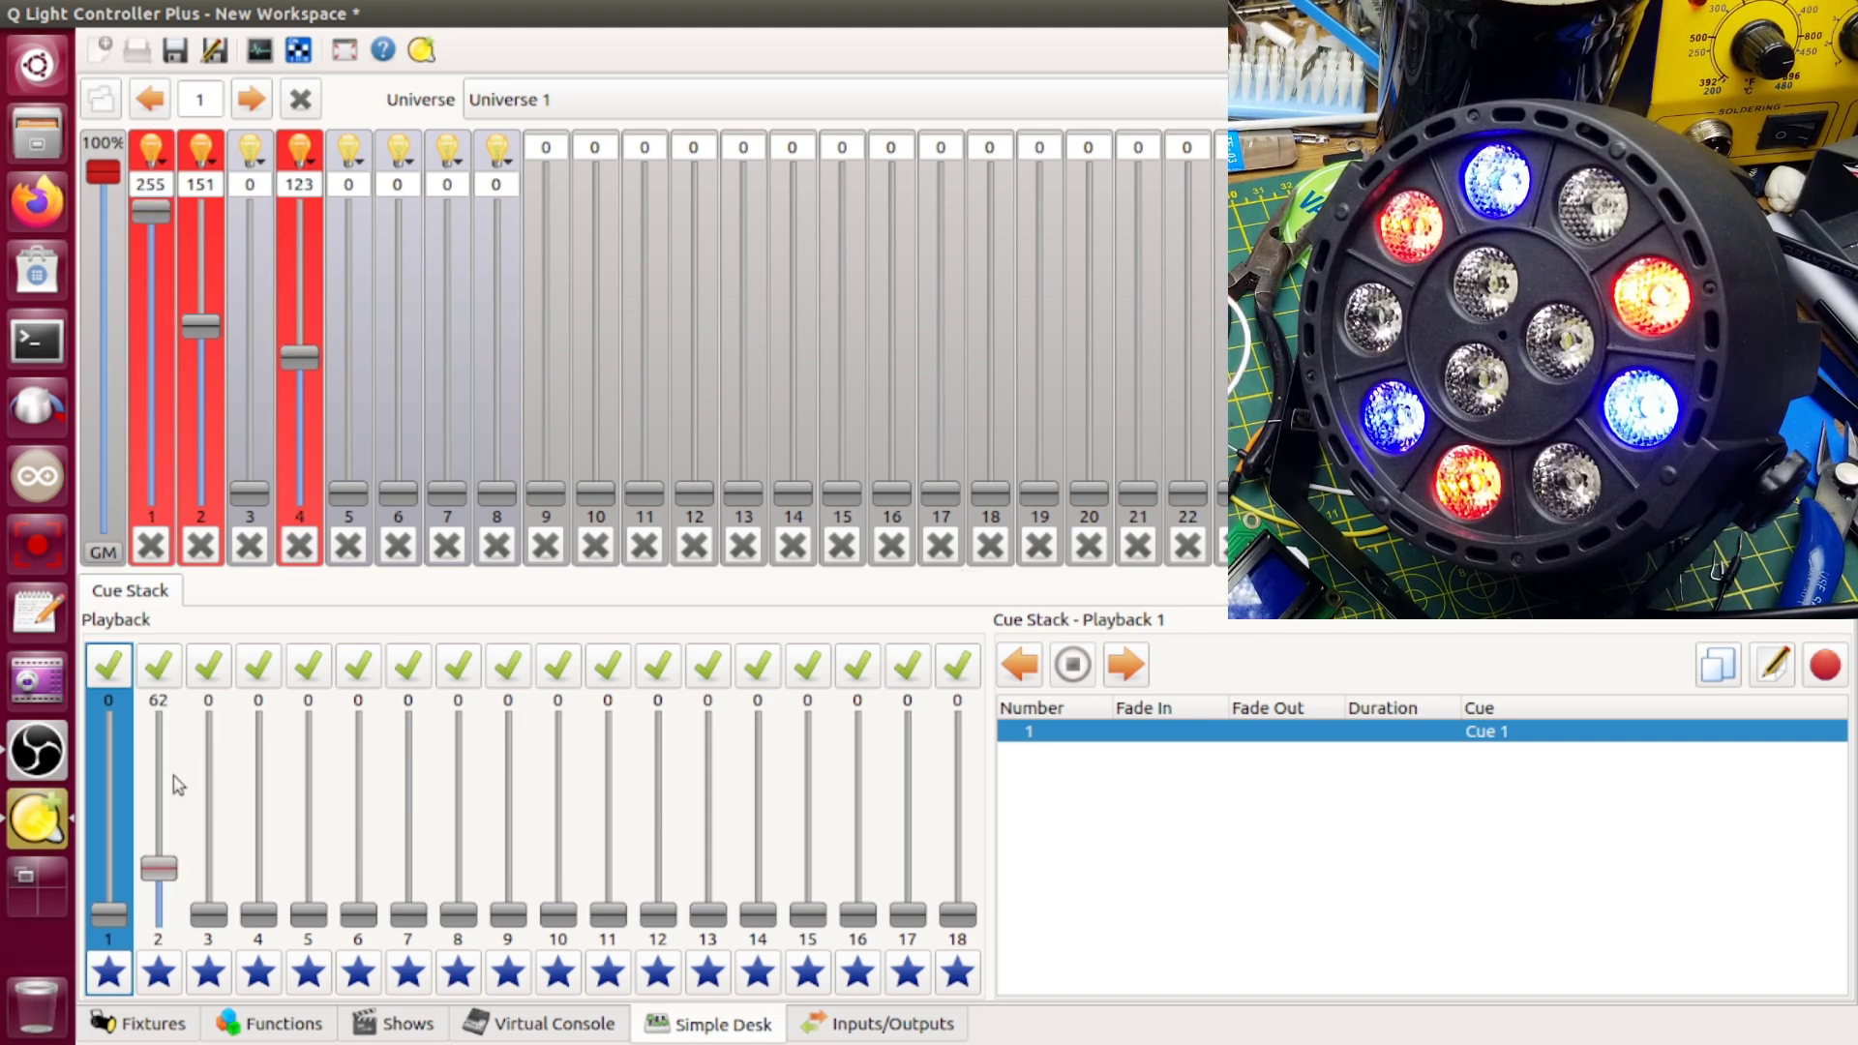
pyautogui.click(1824, 670)
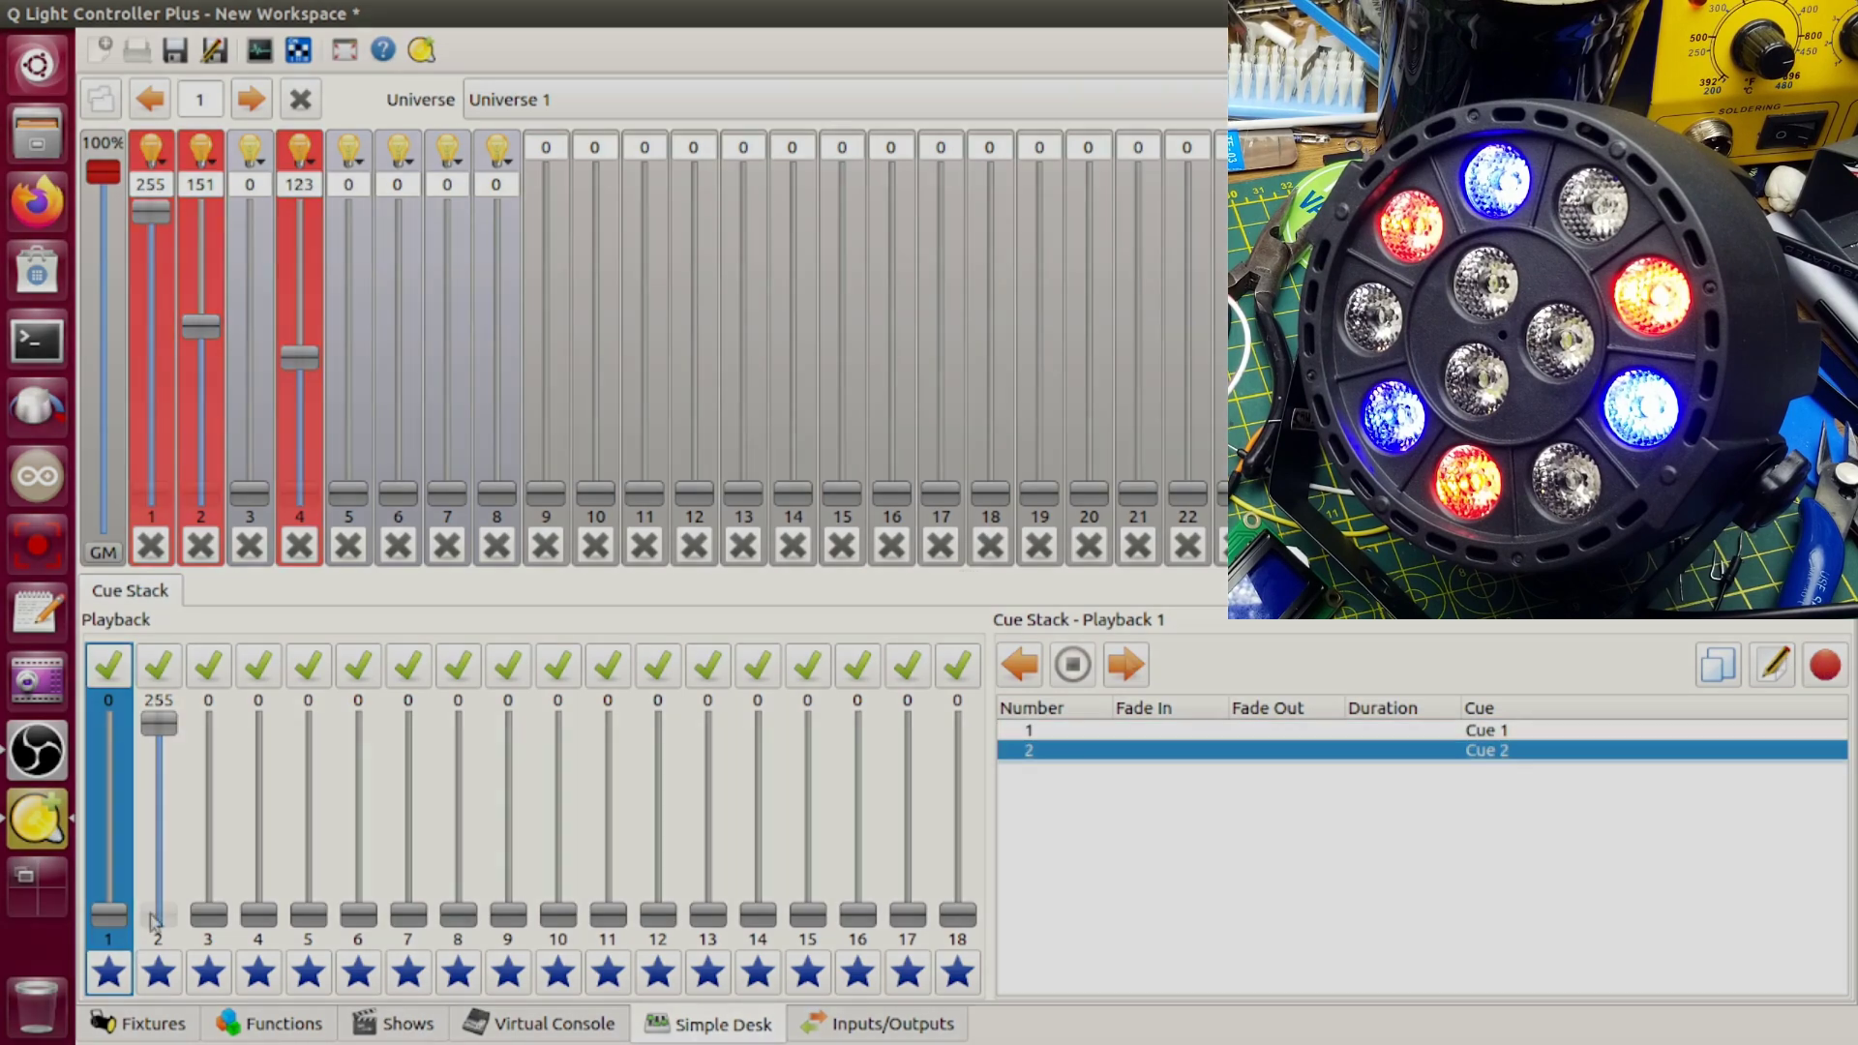
# - Run Playback 1, jump to Cue 1, stop, and play Cue 1 again
pyautogui.click(1022, 665)
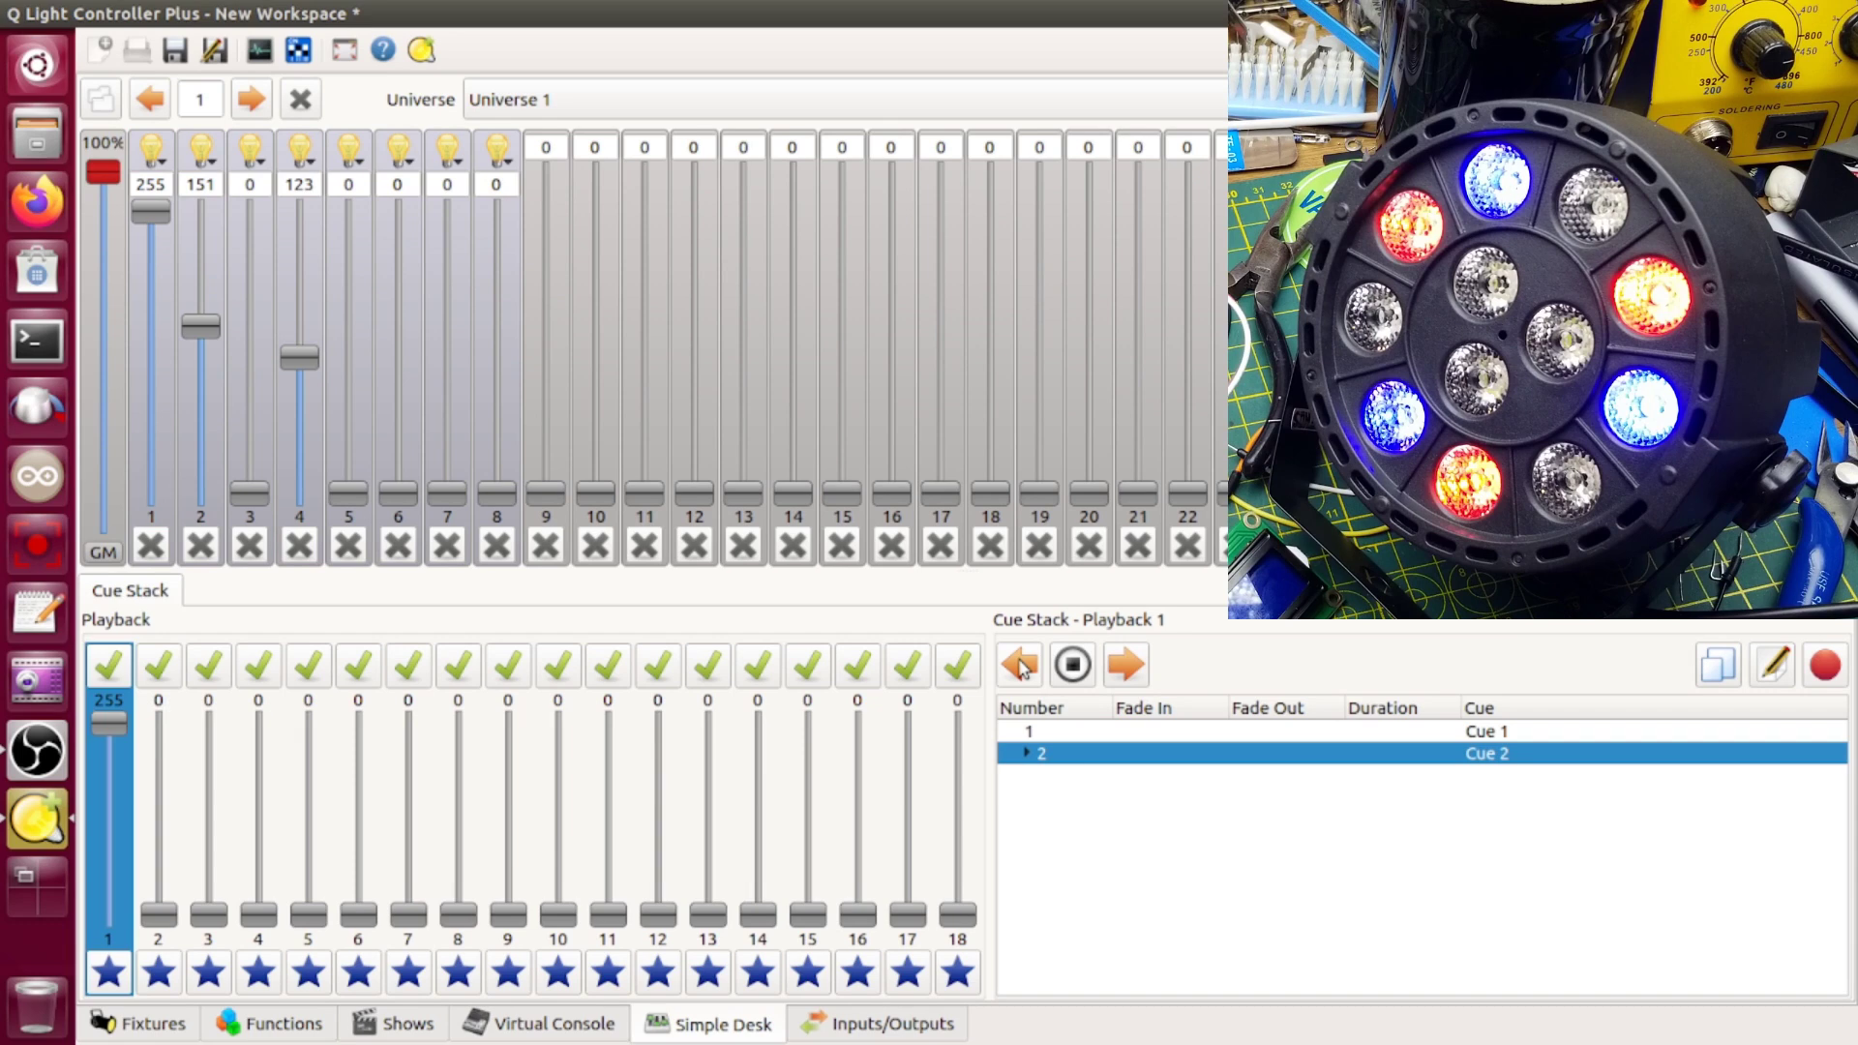
pyautogui.click(1127, 666)
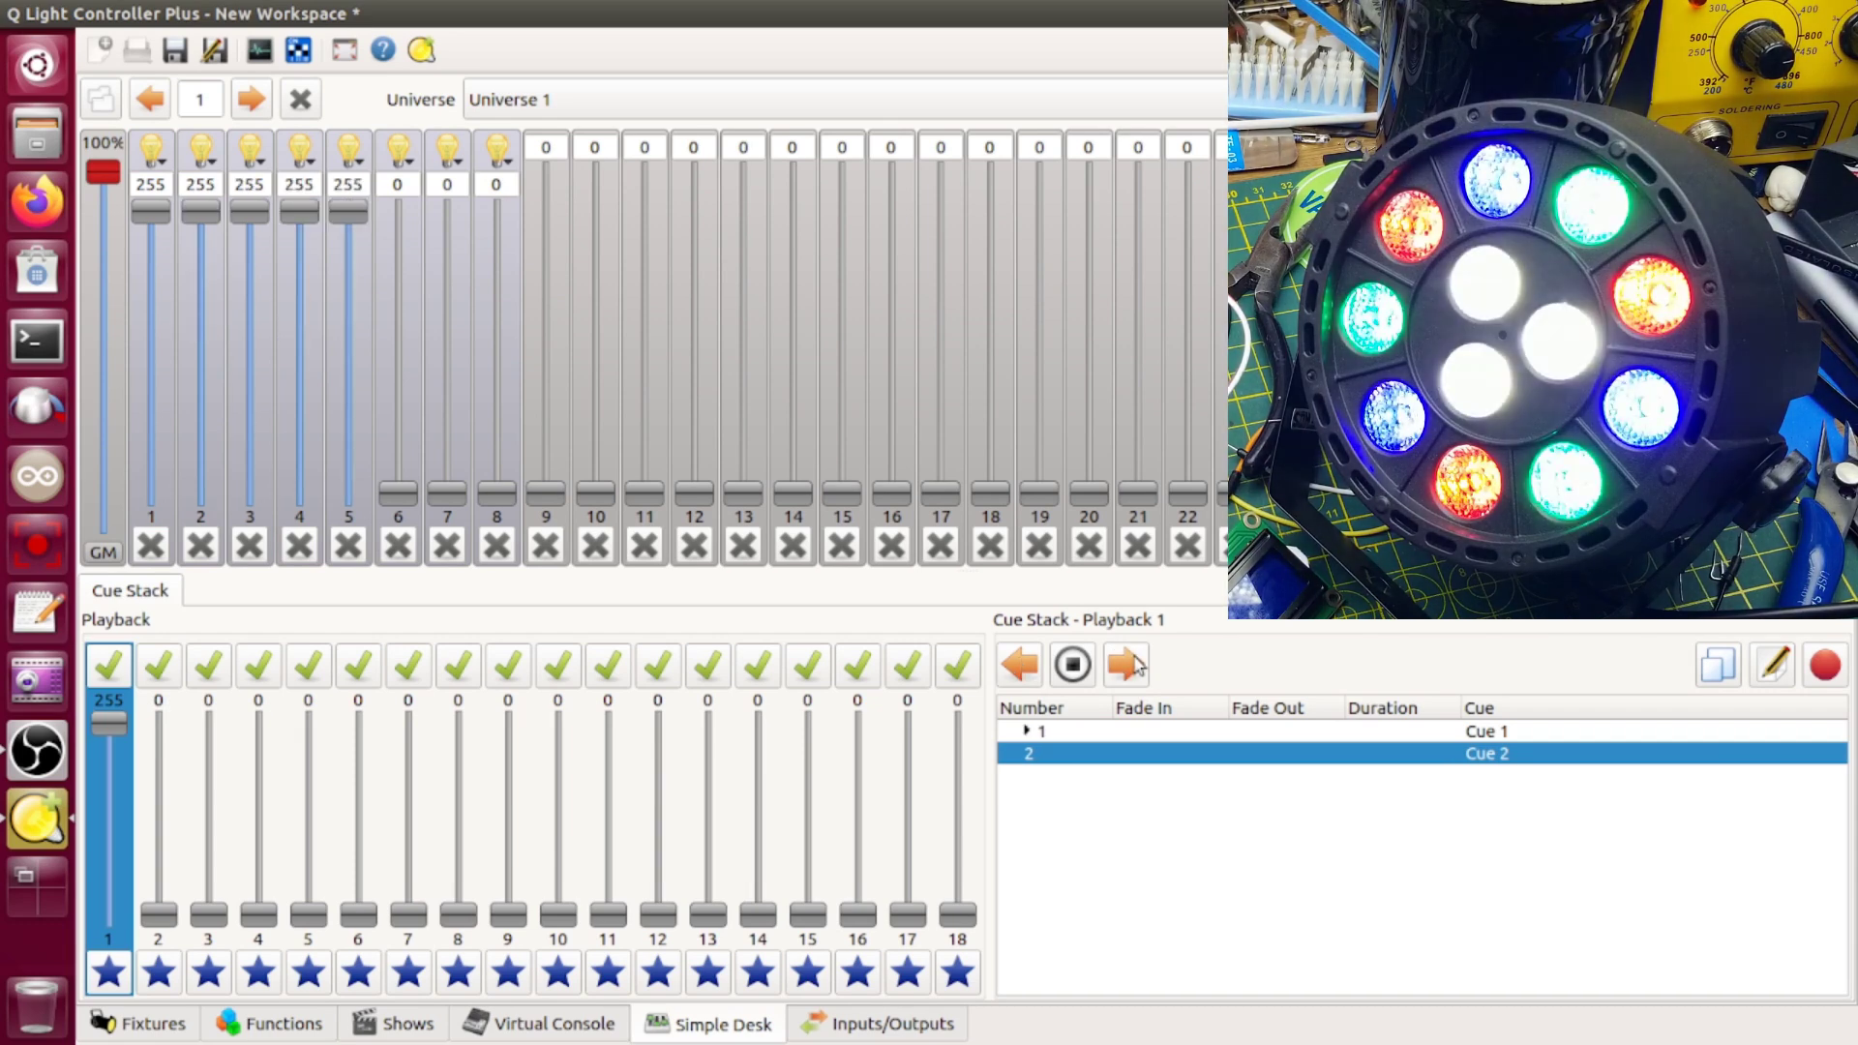
pyautogui.click(1128, 665)
pyautogui.click(1122, 666)
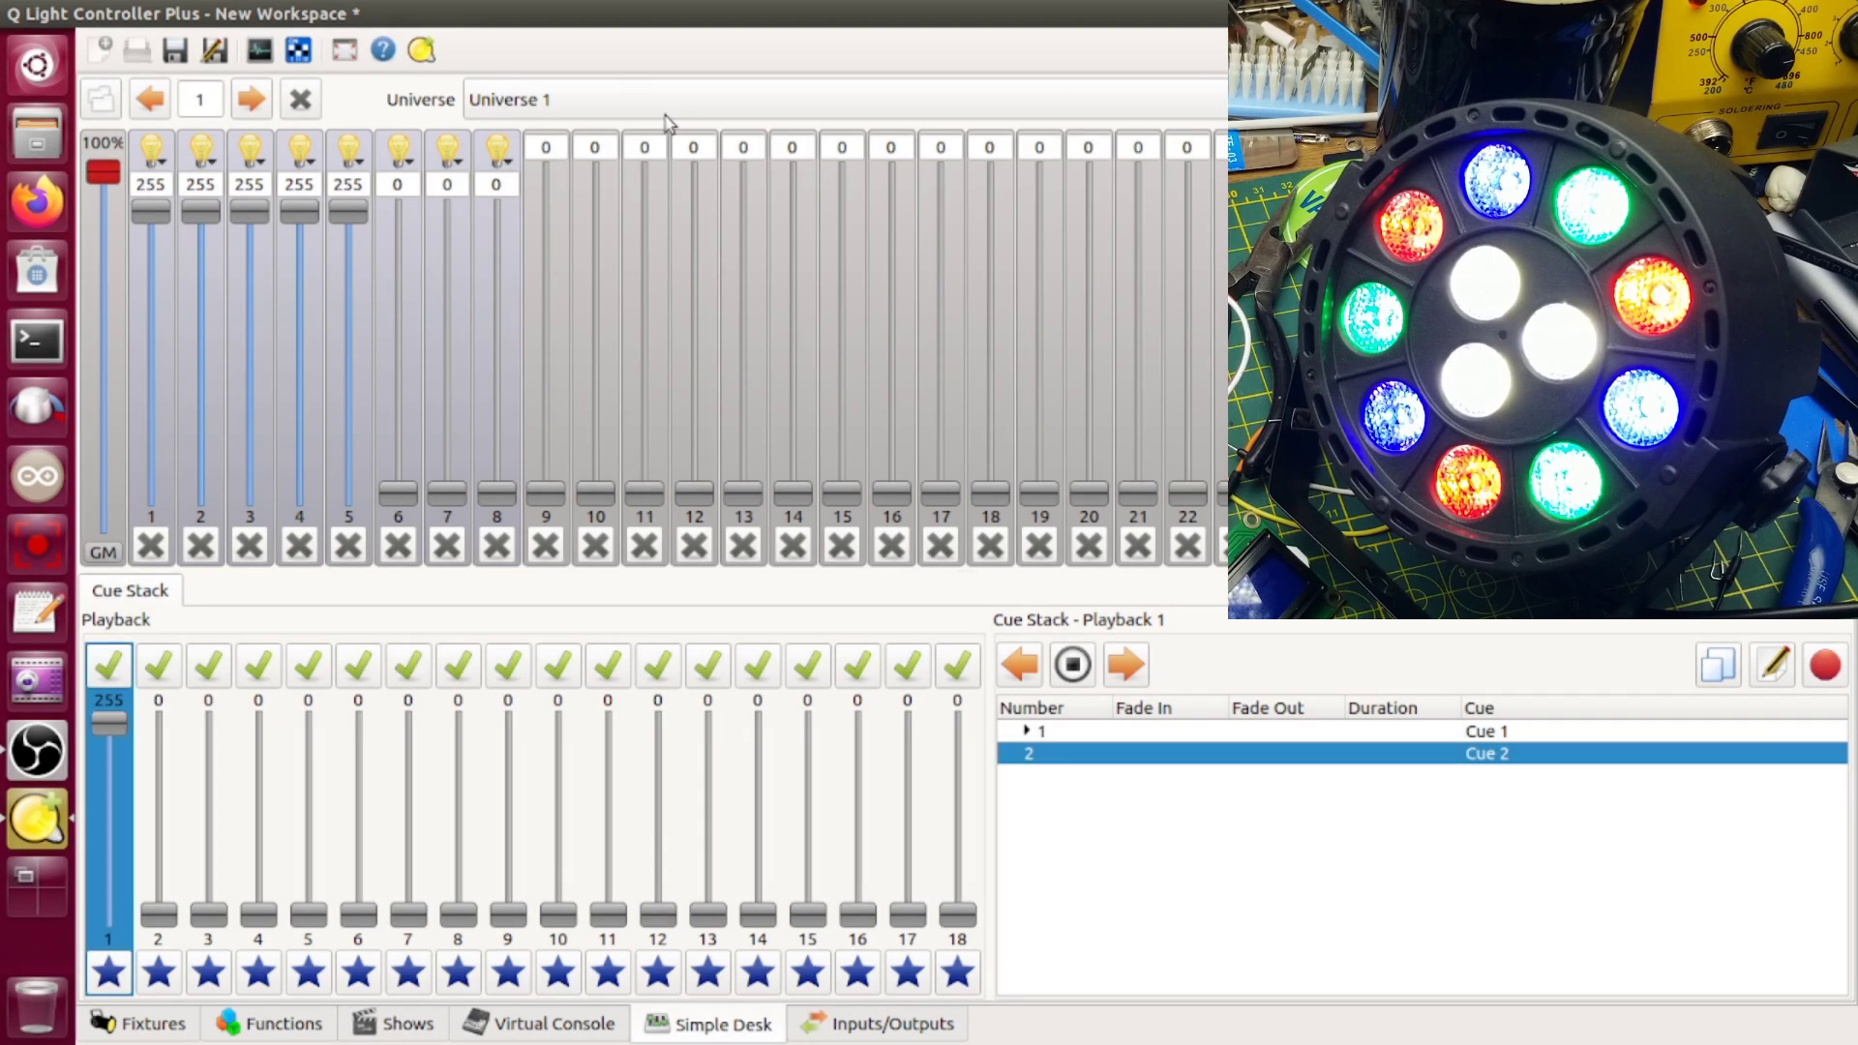
pyautogui.click(746, 108)
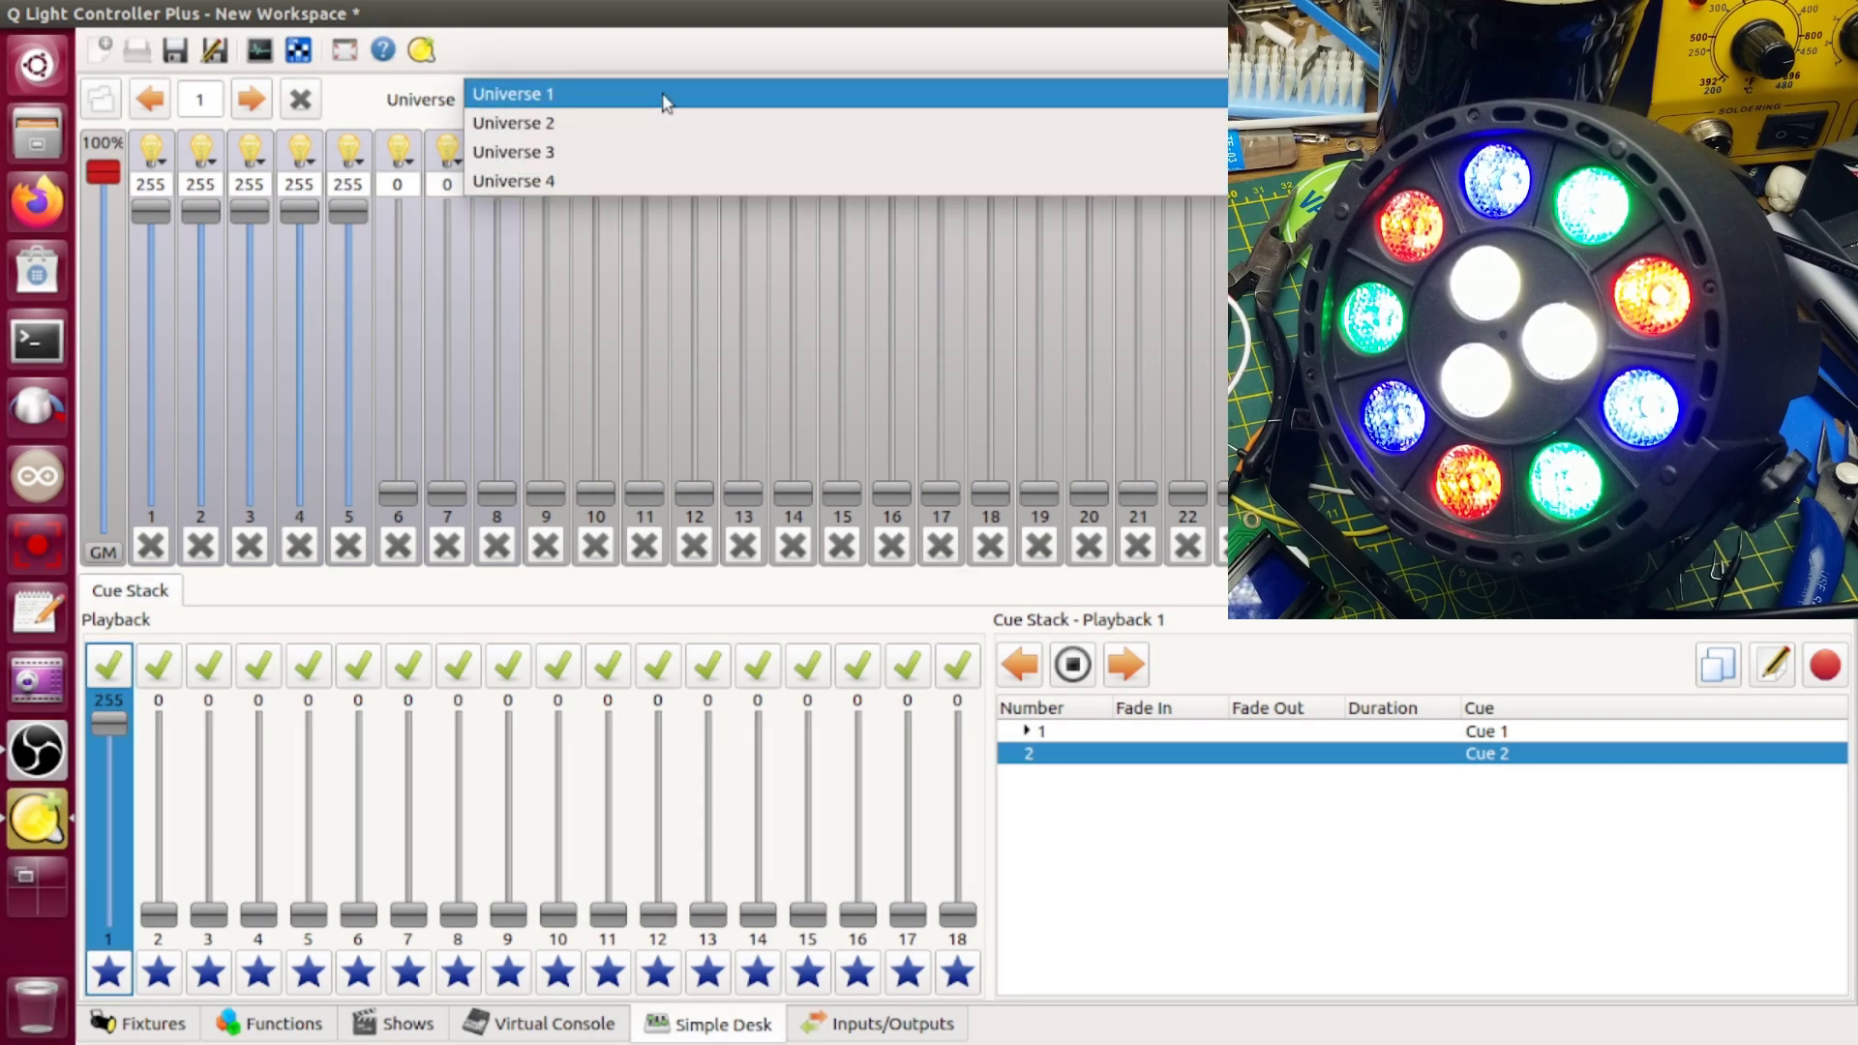
pyautogui.click(660, 96)
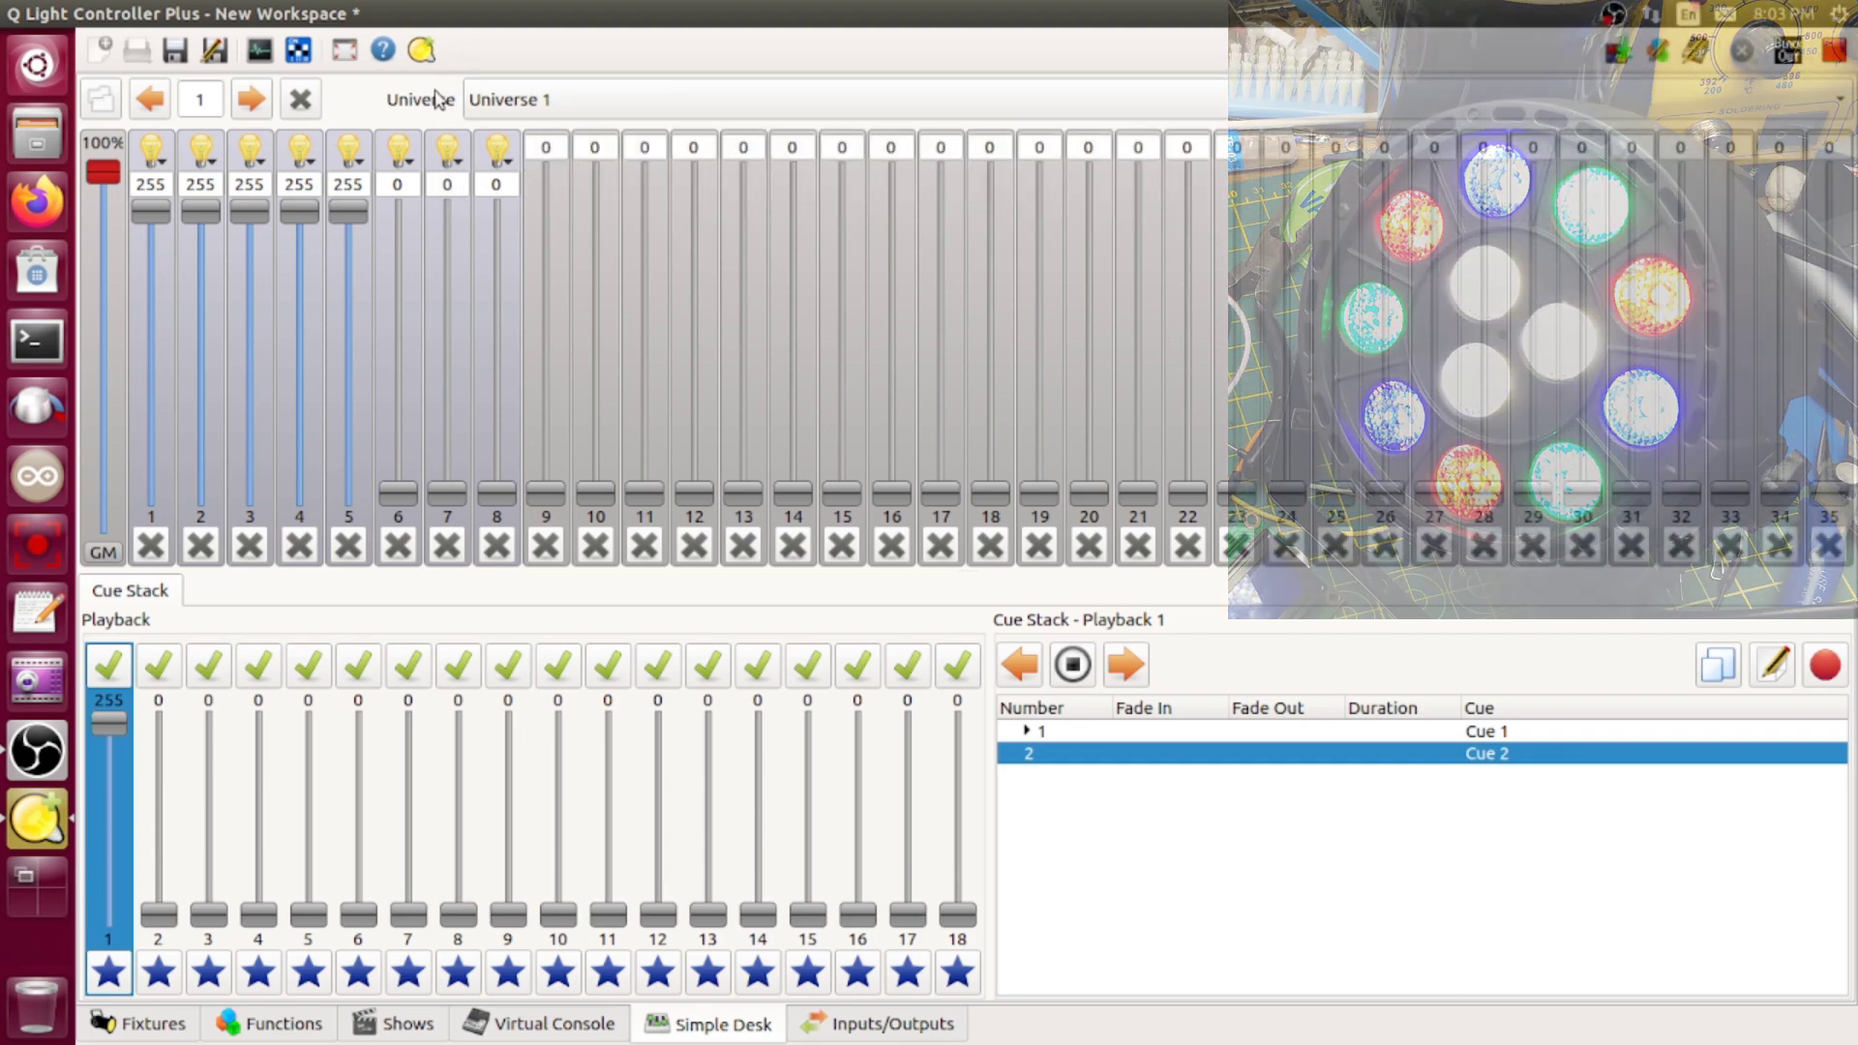
pyautogui.click(559, 102)
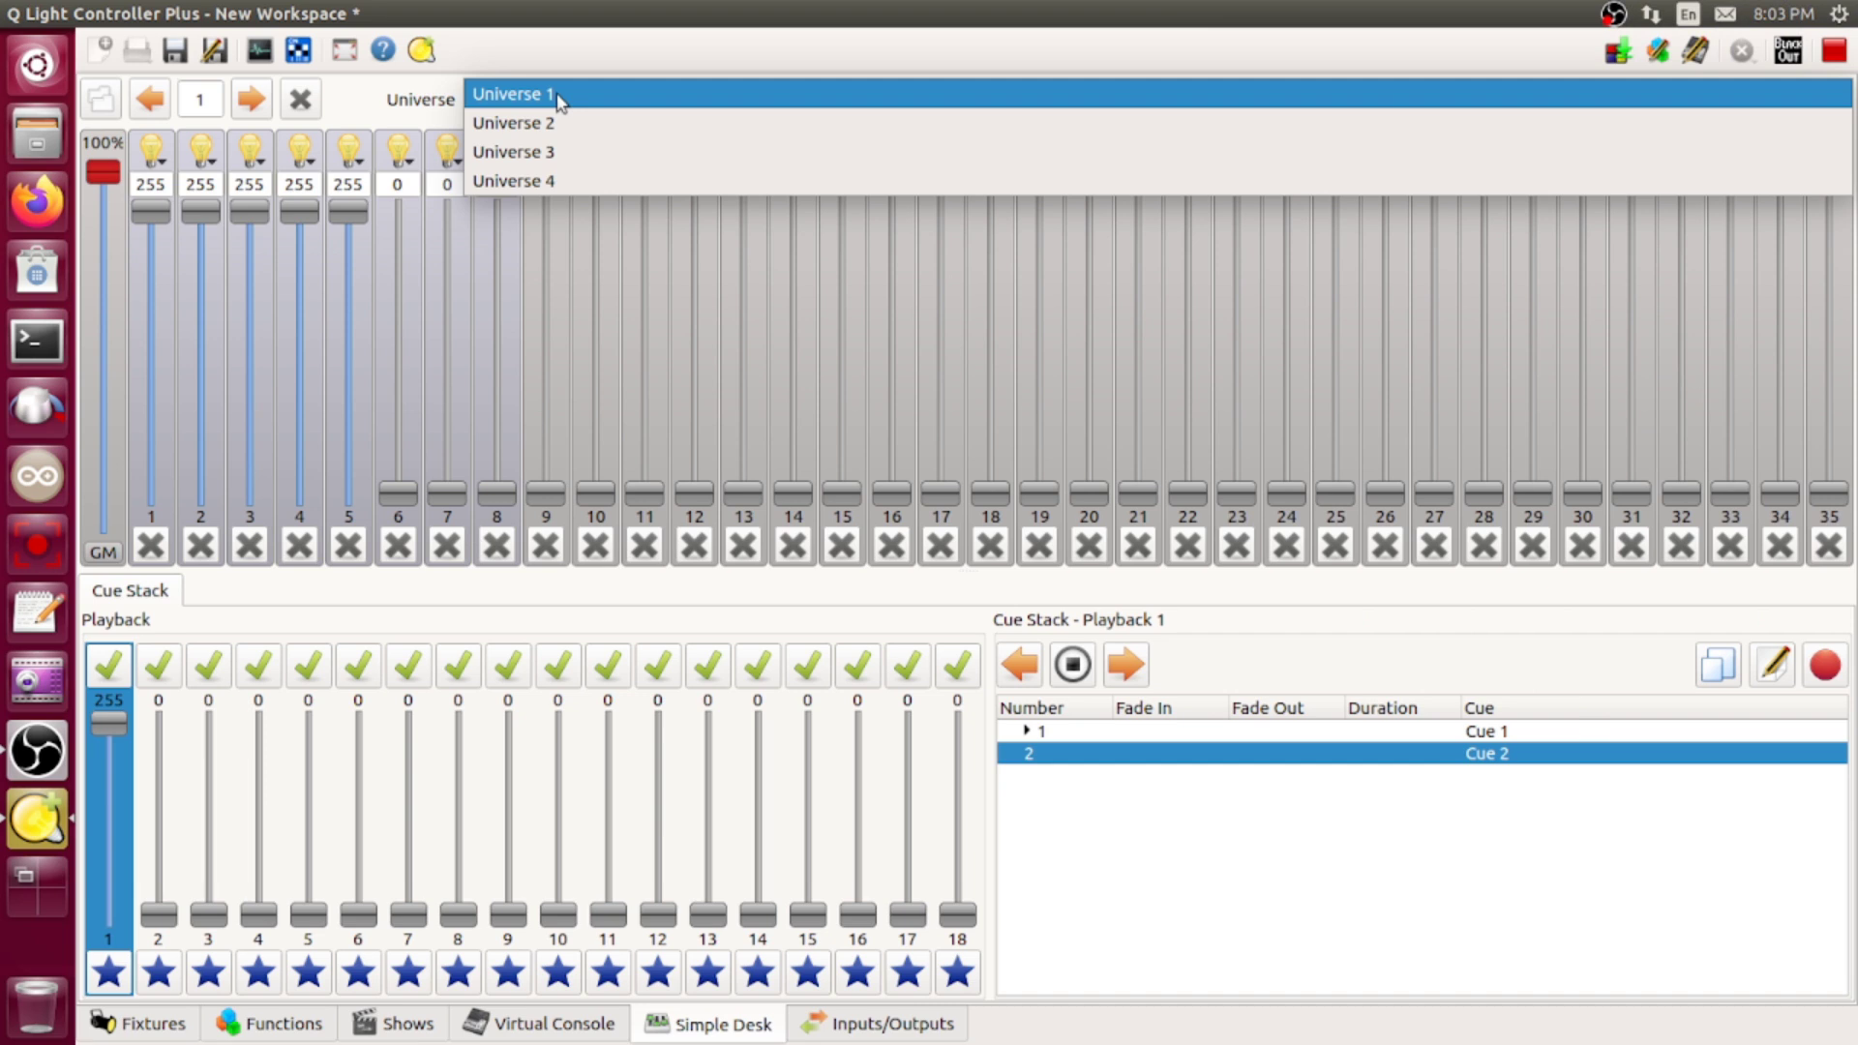
pyautogui.click(550, 130)
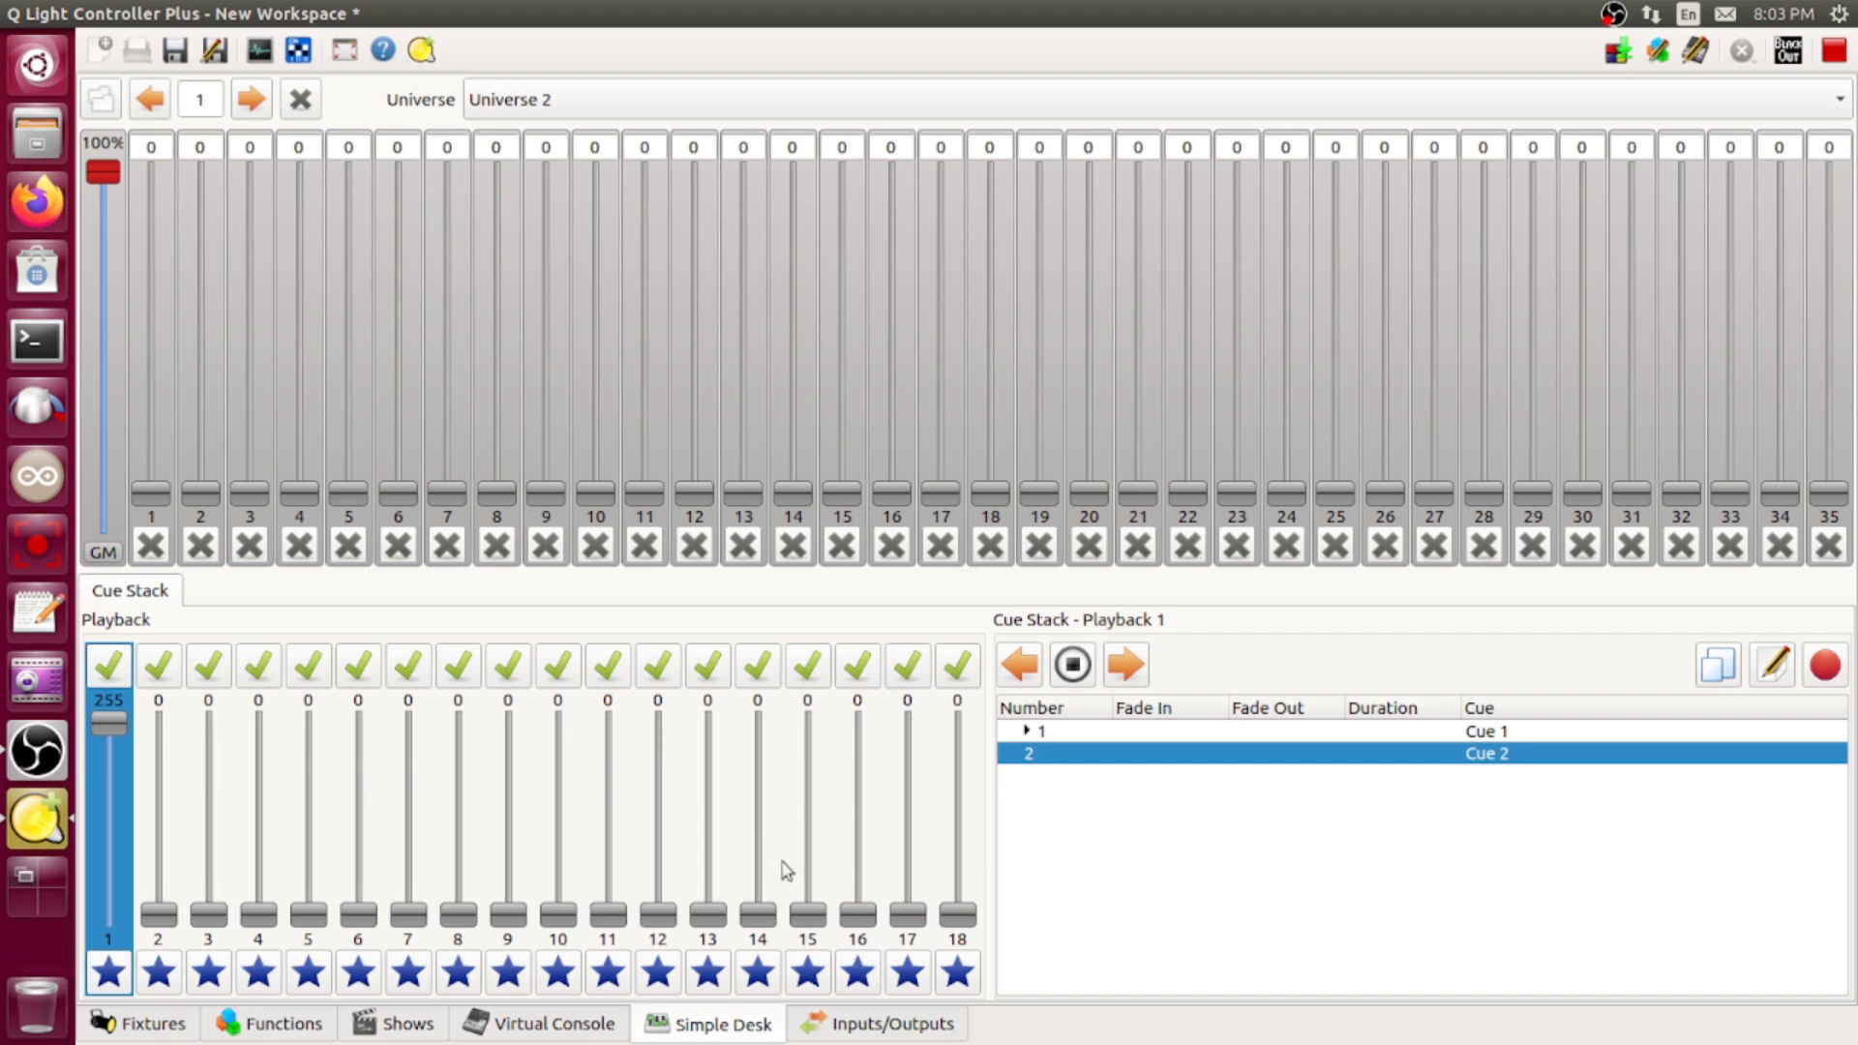
pyautogui.click(888, 1024)
pyautogui.click(568, 99)
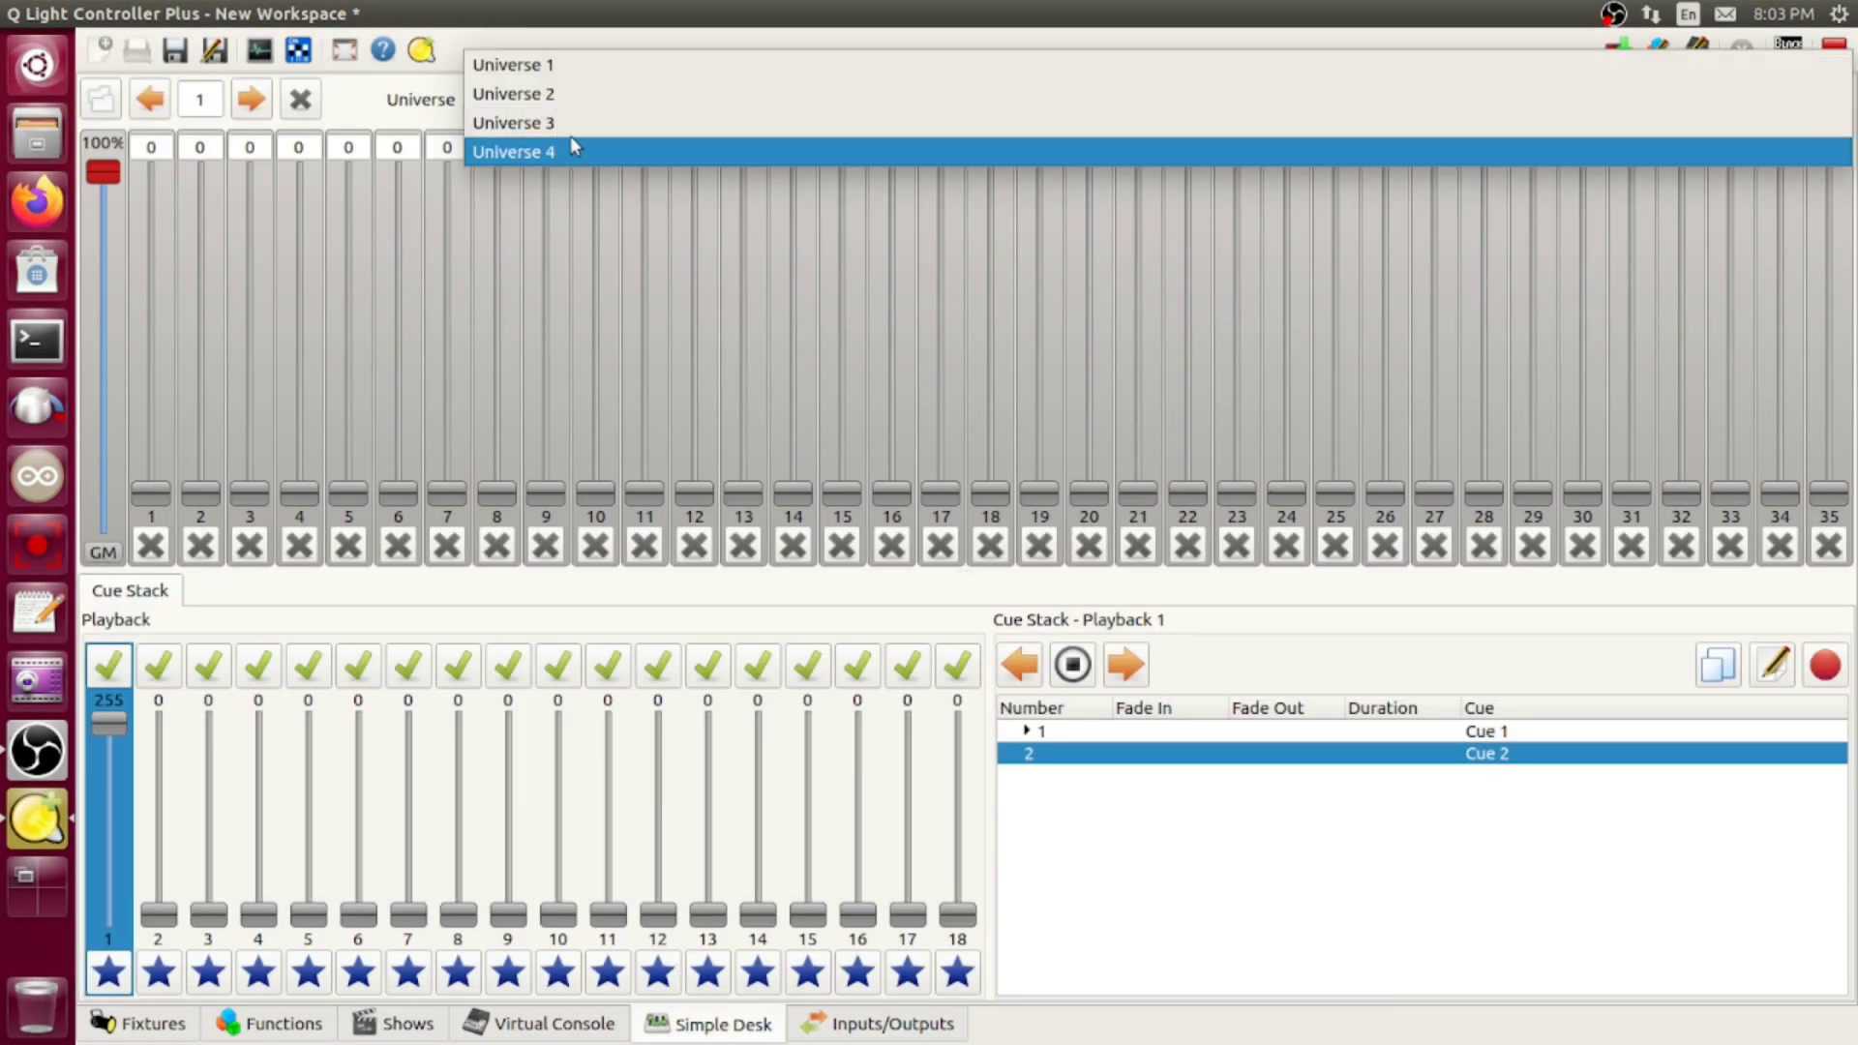
pyautogui.click(552, 67)
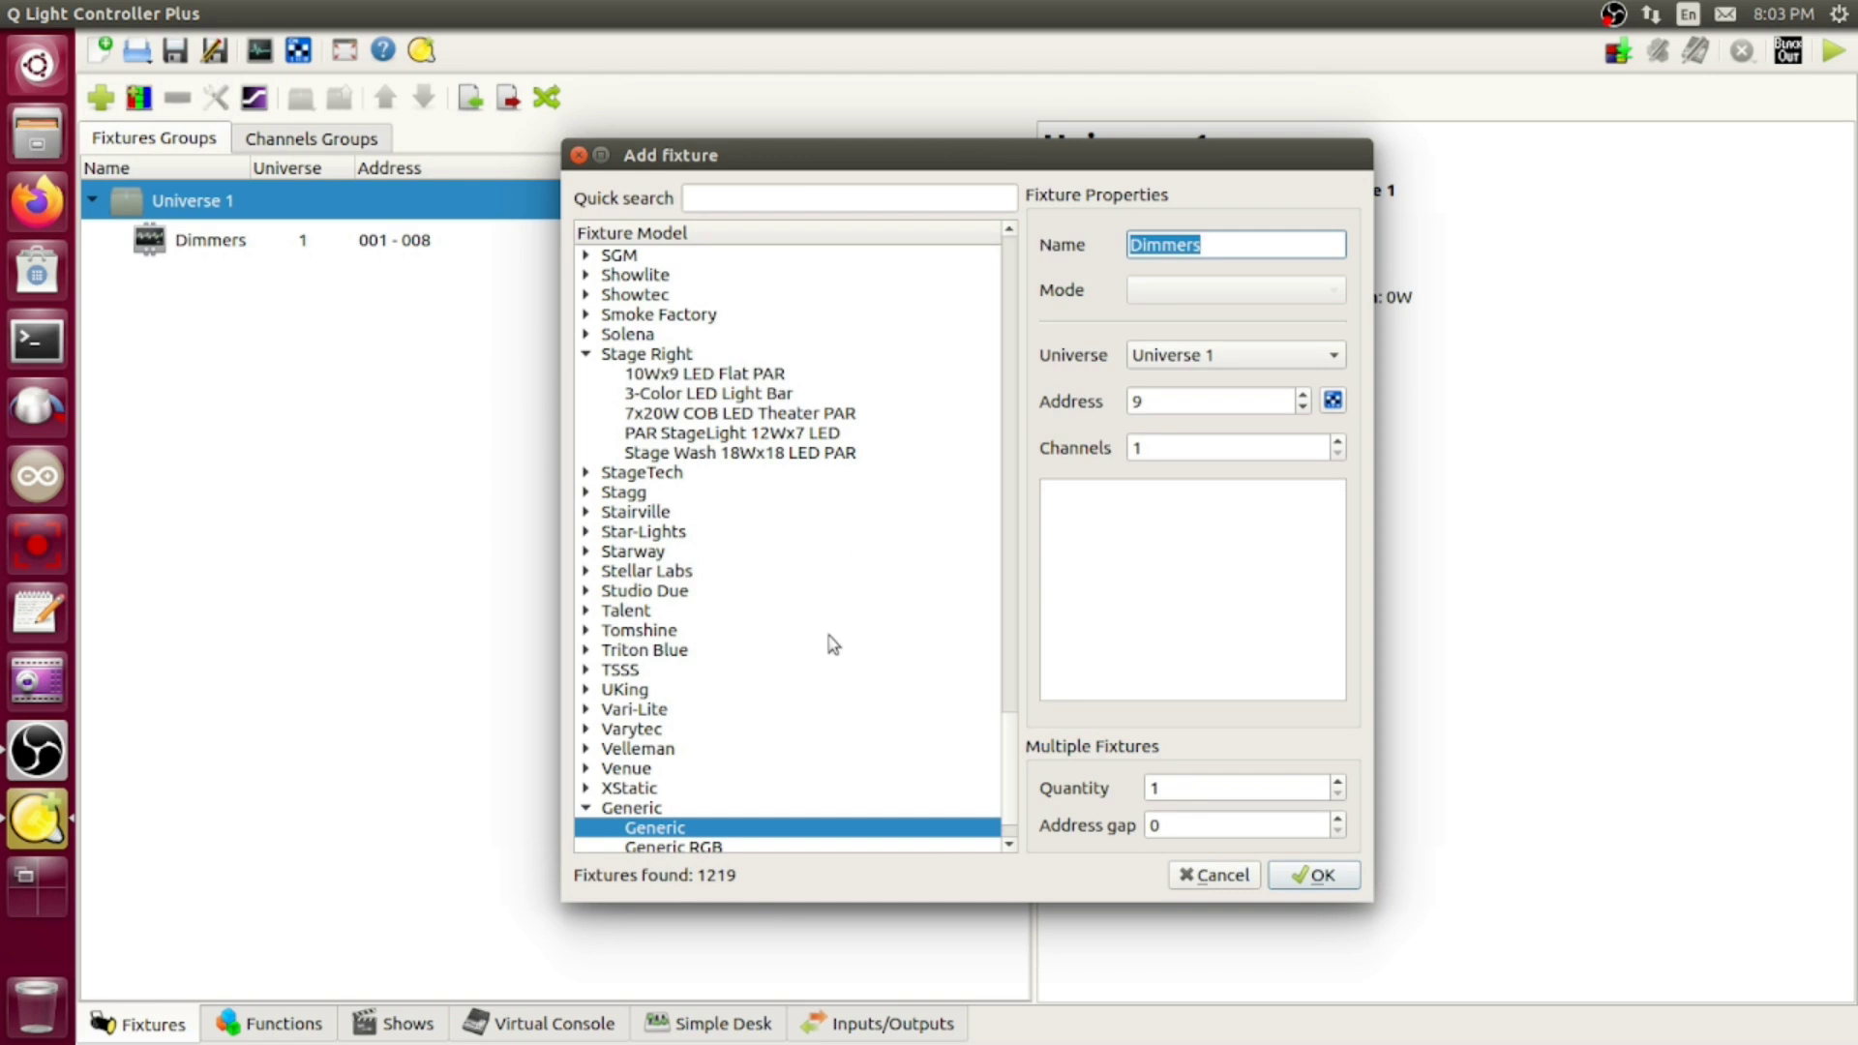
# - Expand Vari-Lite in the fixture library and select the VL3500 Spot
pyautogui.click(586, 711)
pyautogui.scroll(-1, 871, 634)
pyautogui.scroll(-1, 871, 635)
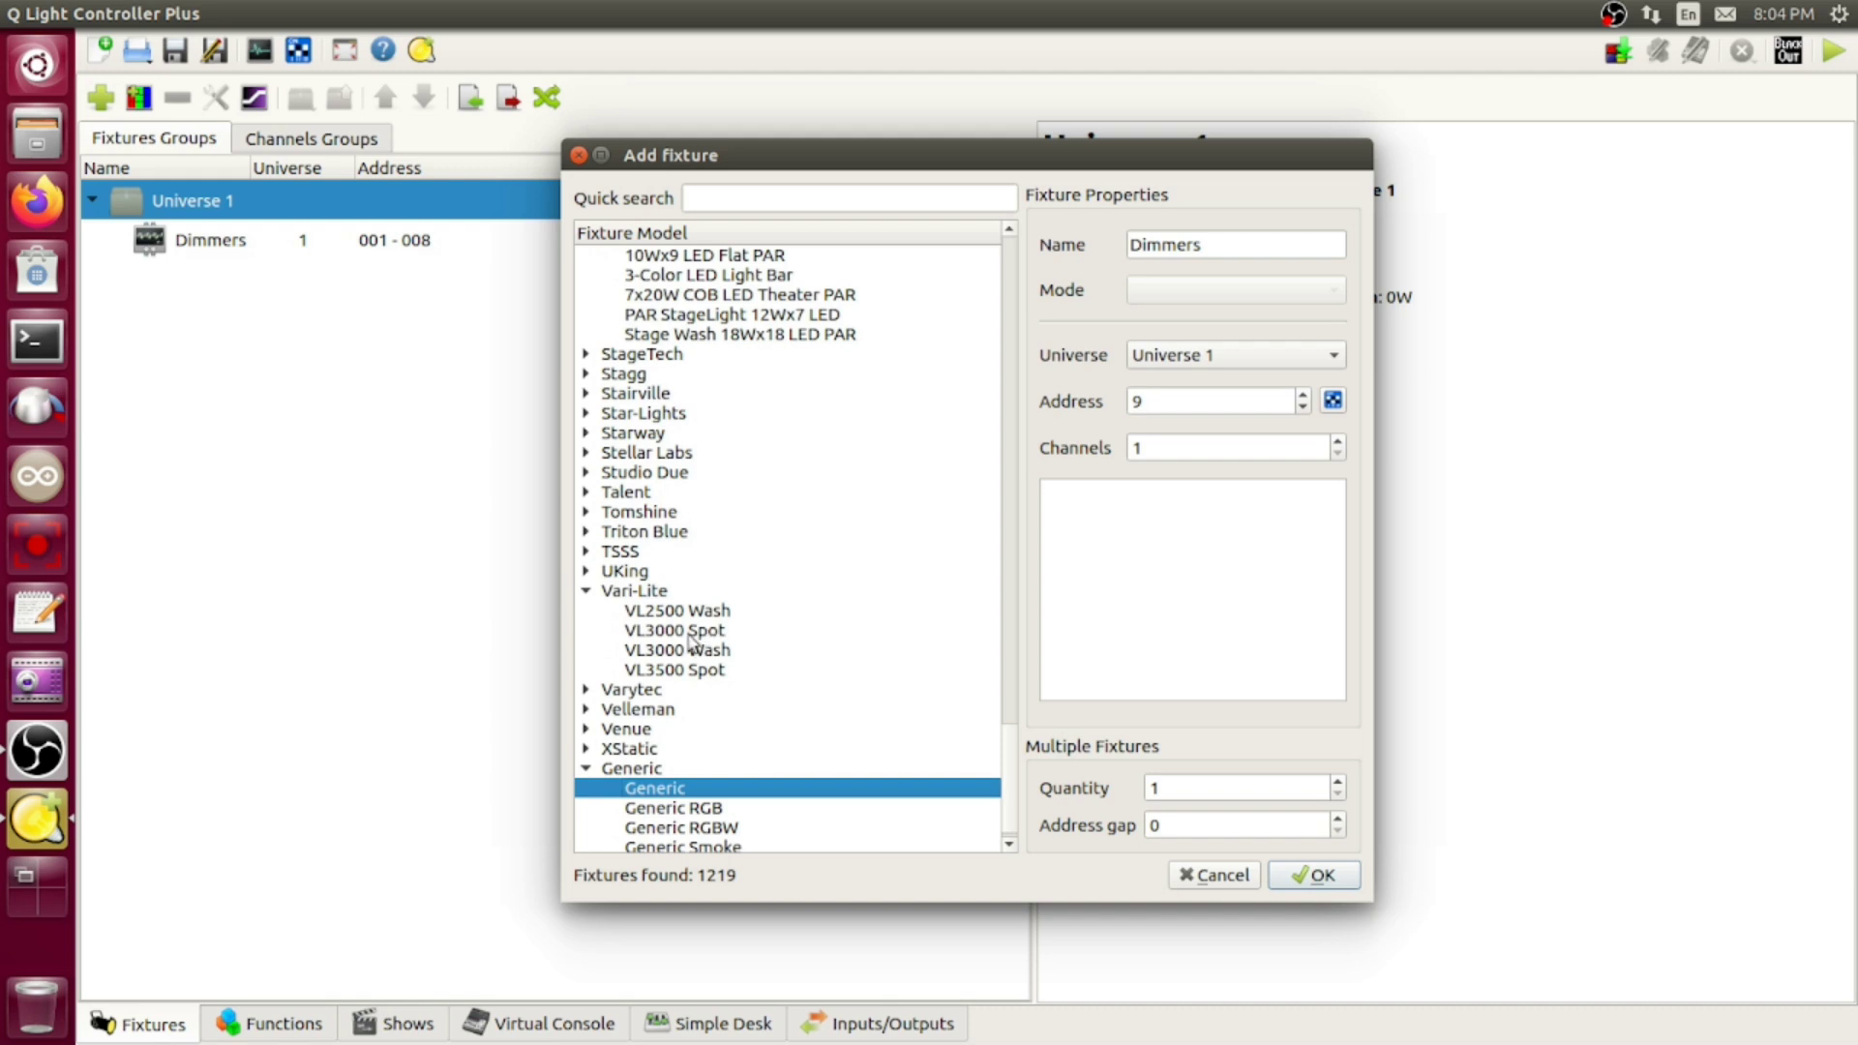
pyautogui.click(693, 669)
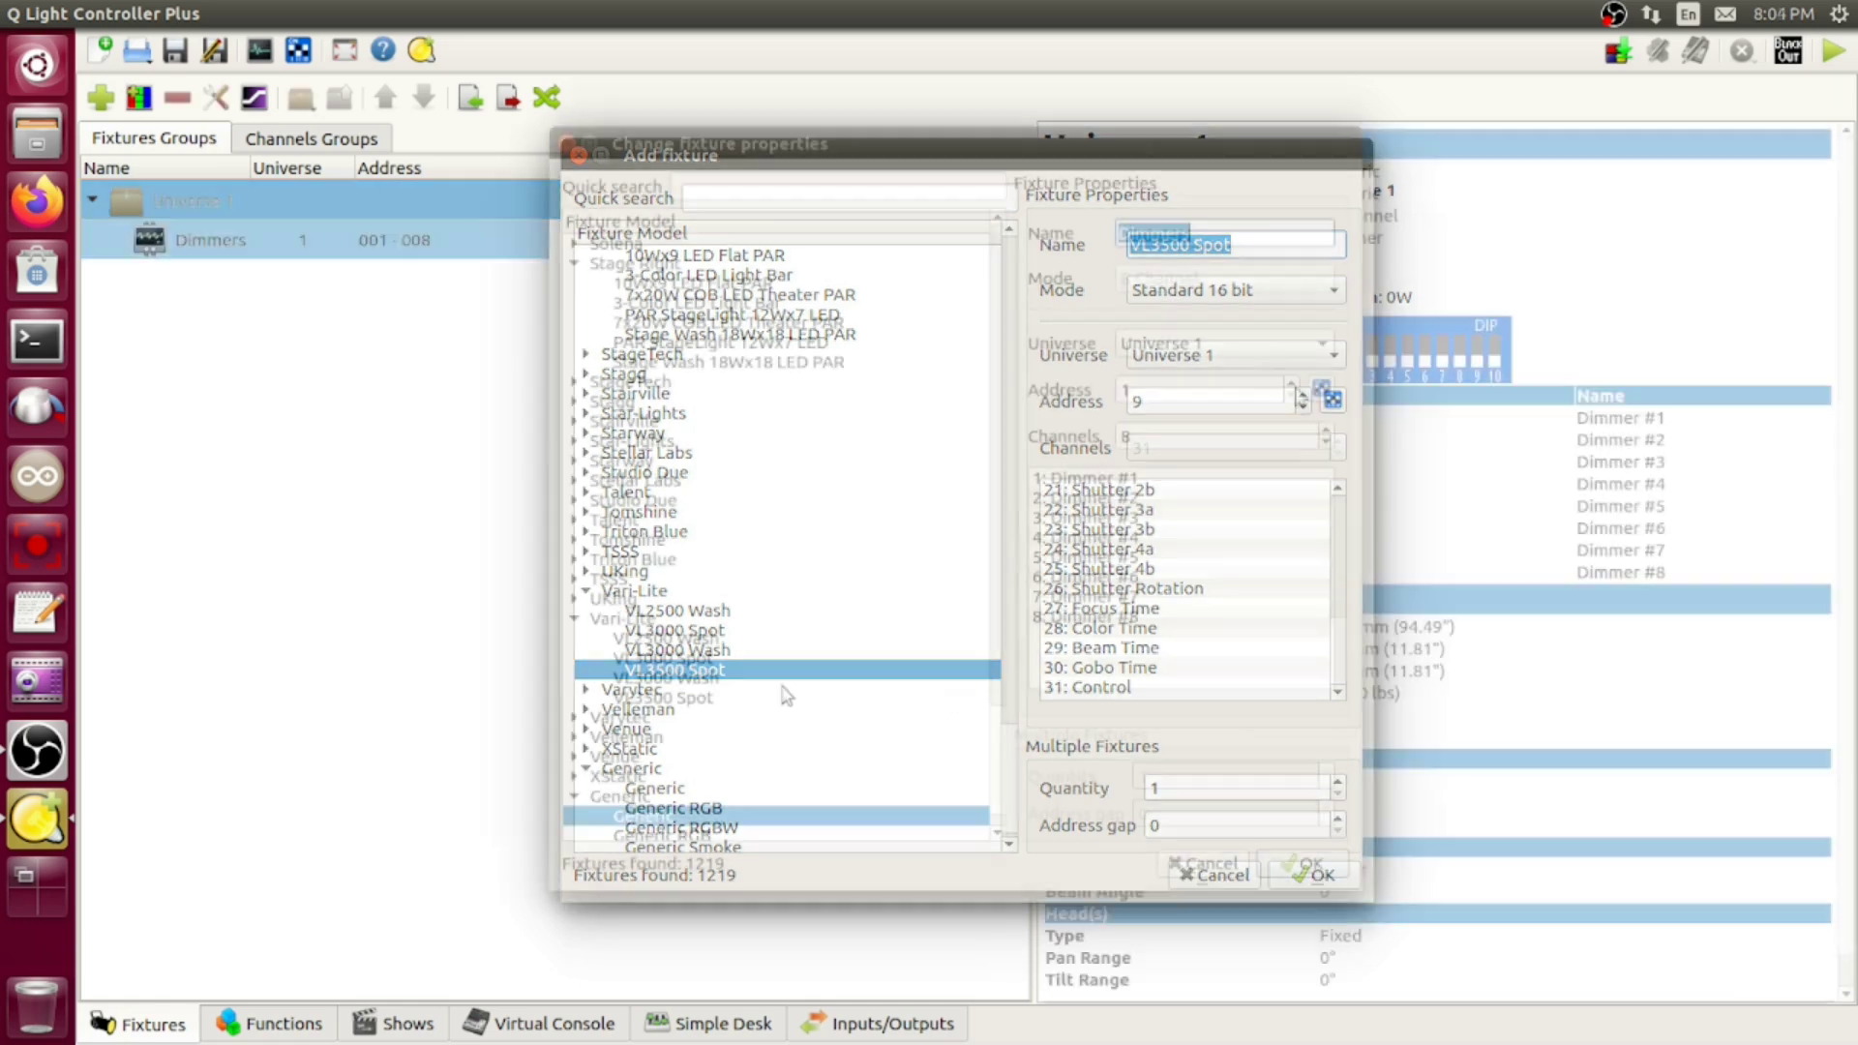
# - Change the Dimmers fixture's address to 12 (DMX 012–019) and begin adding another fixture
pyautogui.click(1290, 384)
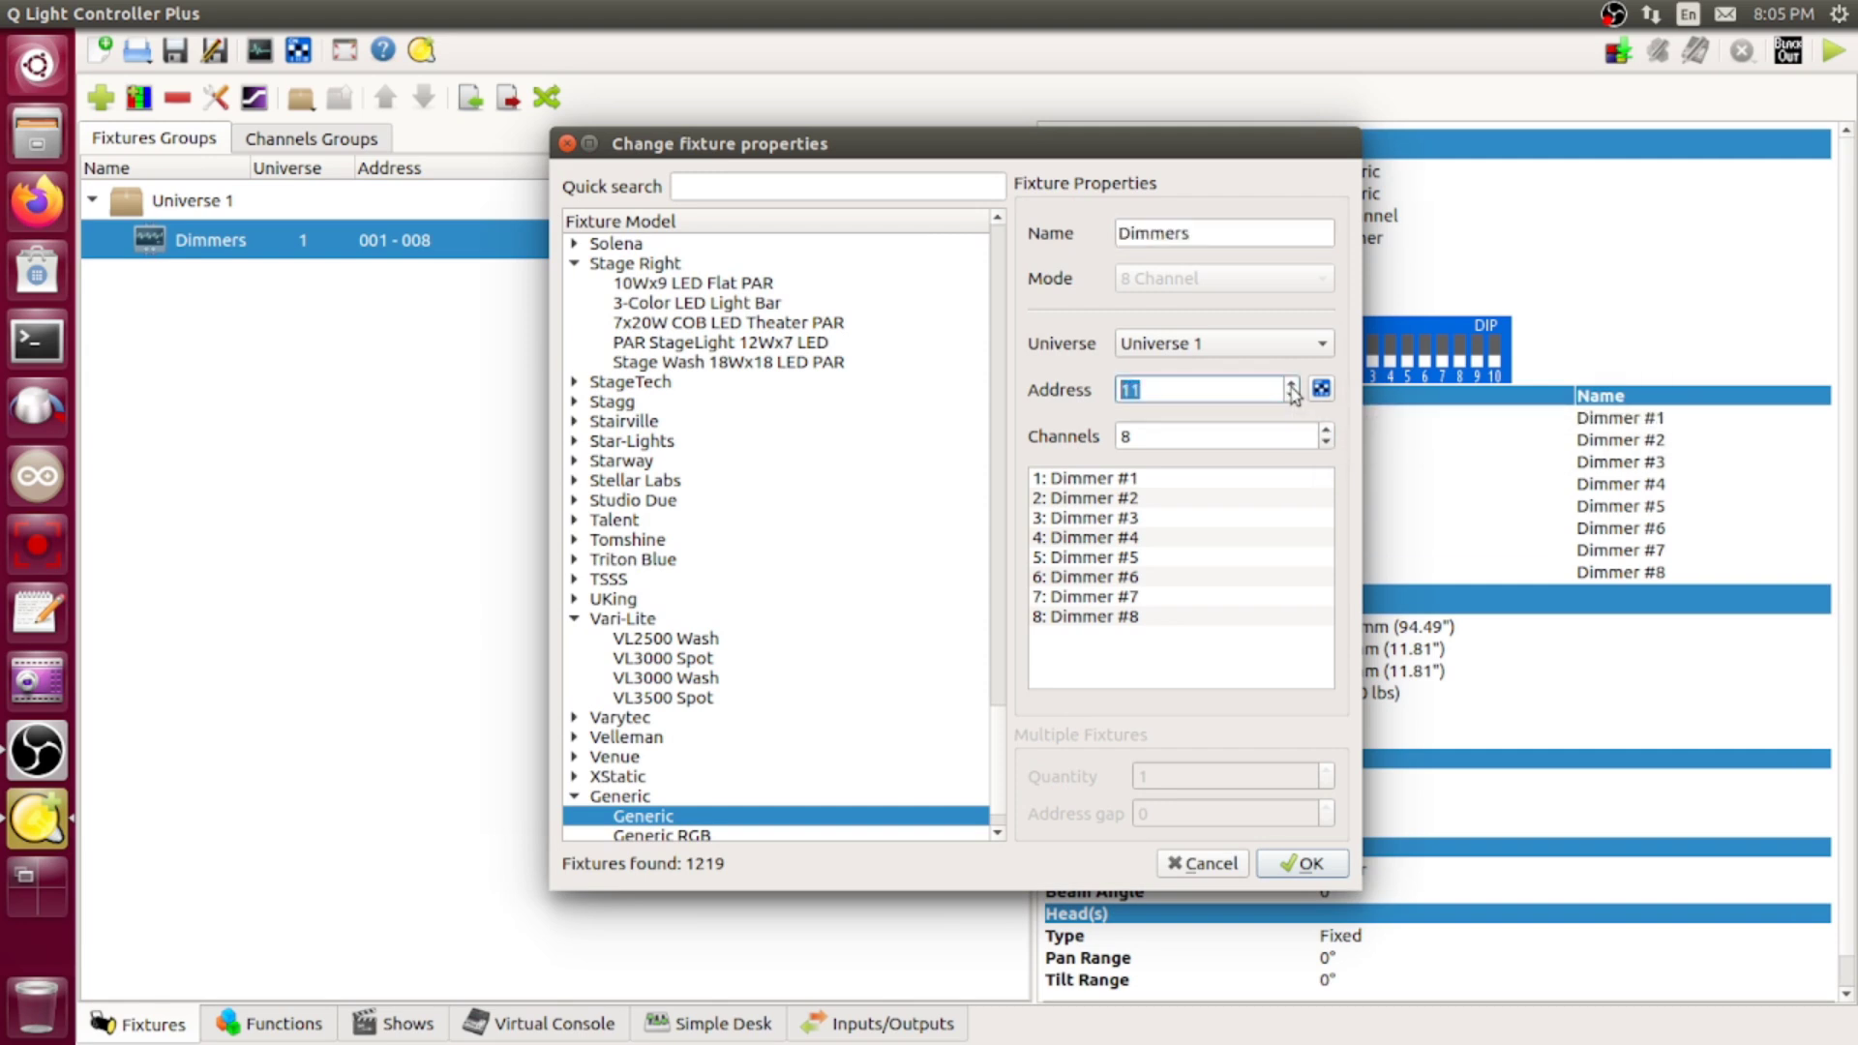
pyautogui.click(1290, 396)
pyautogui.click(1320, 871)
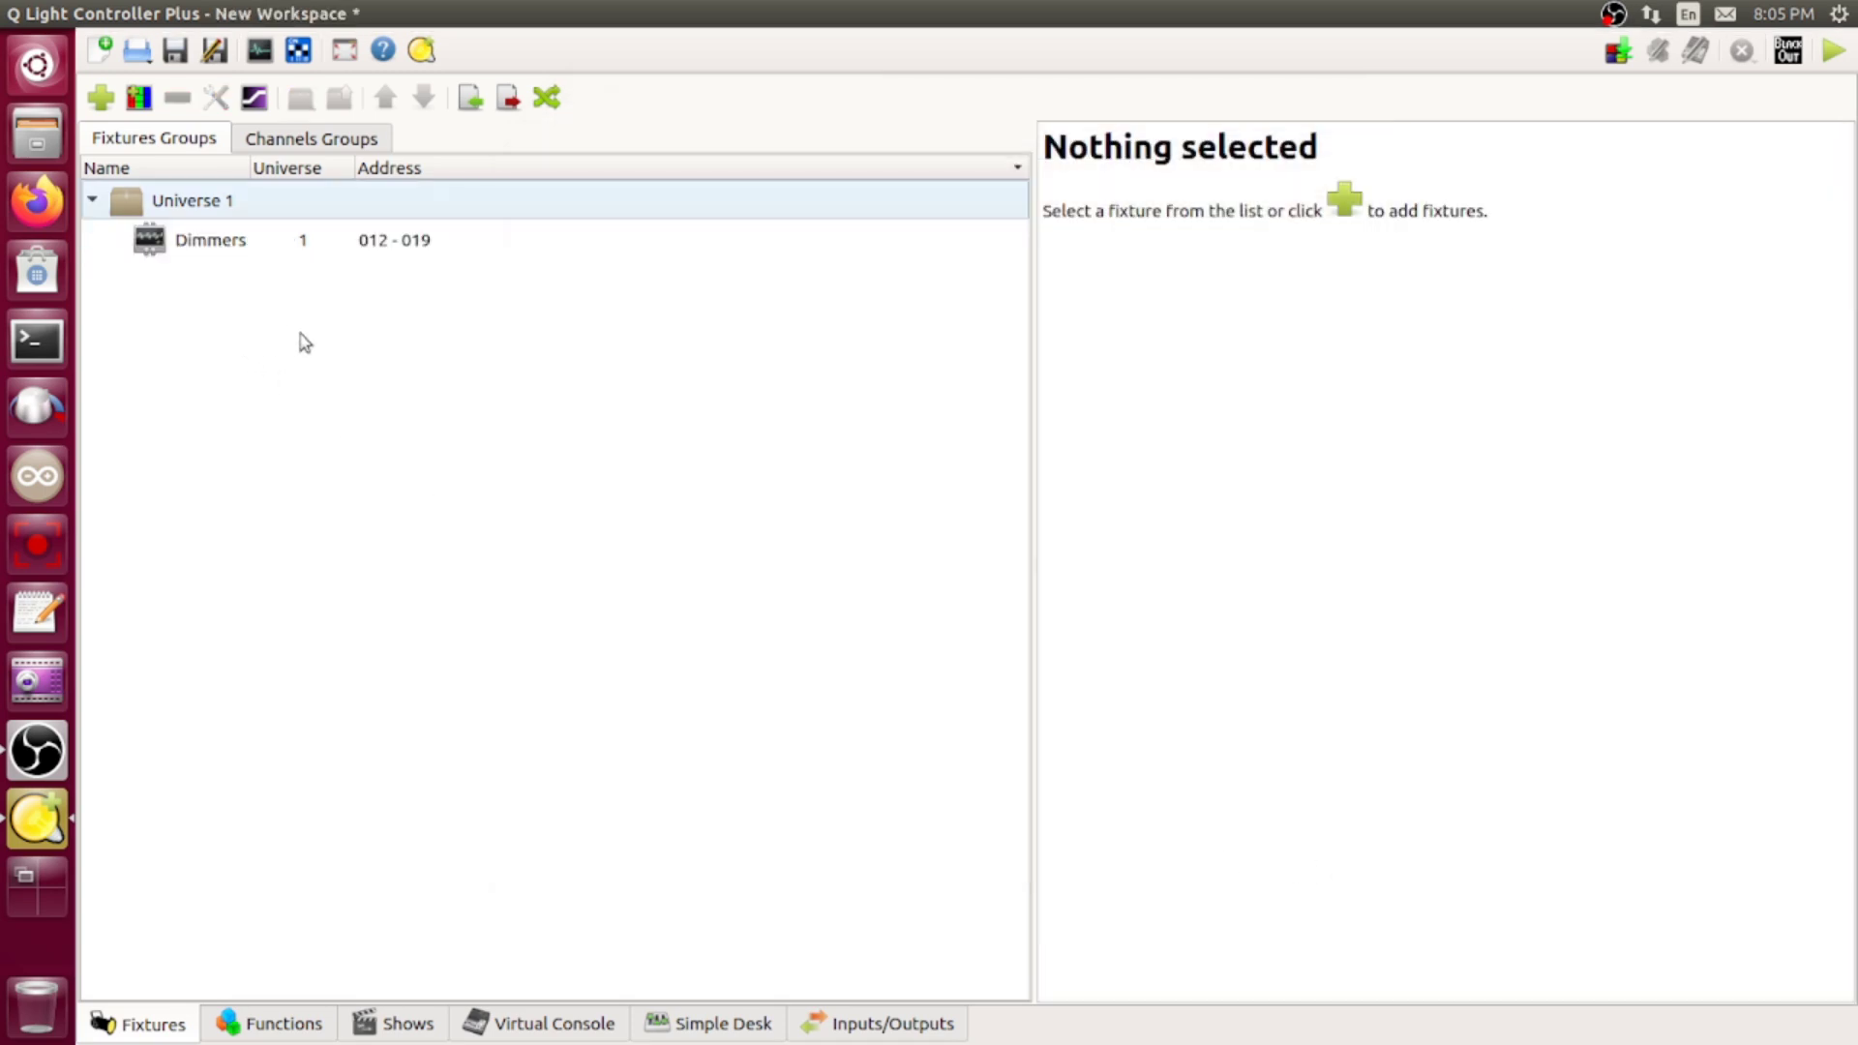
pyautogui.click(100, 97)
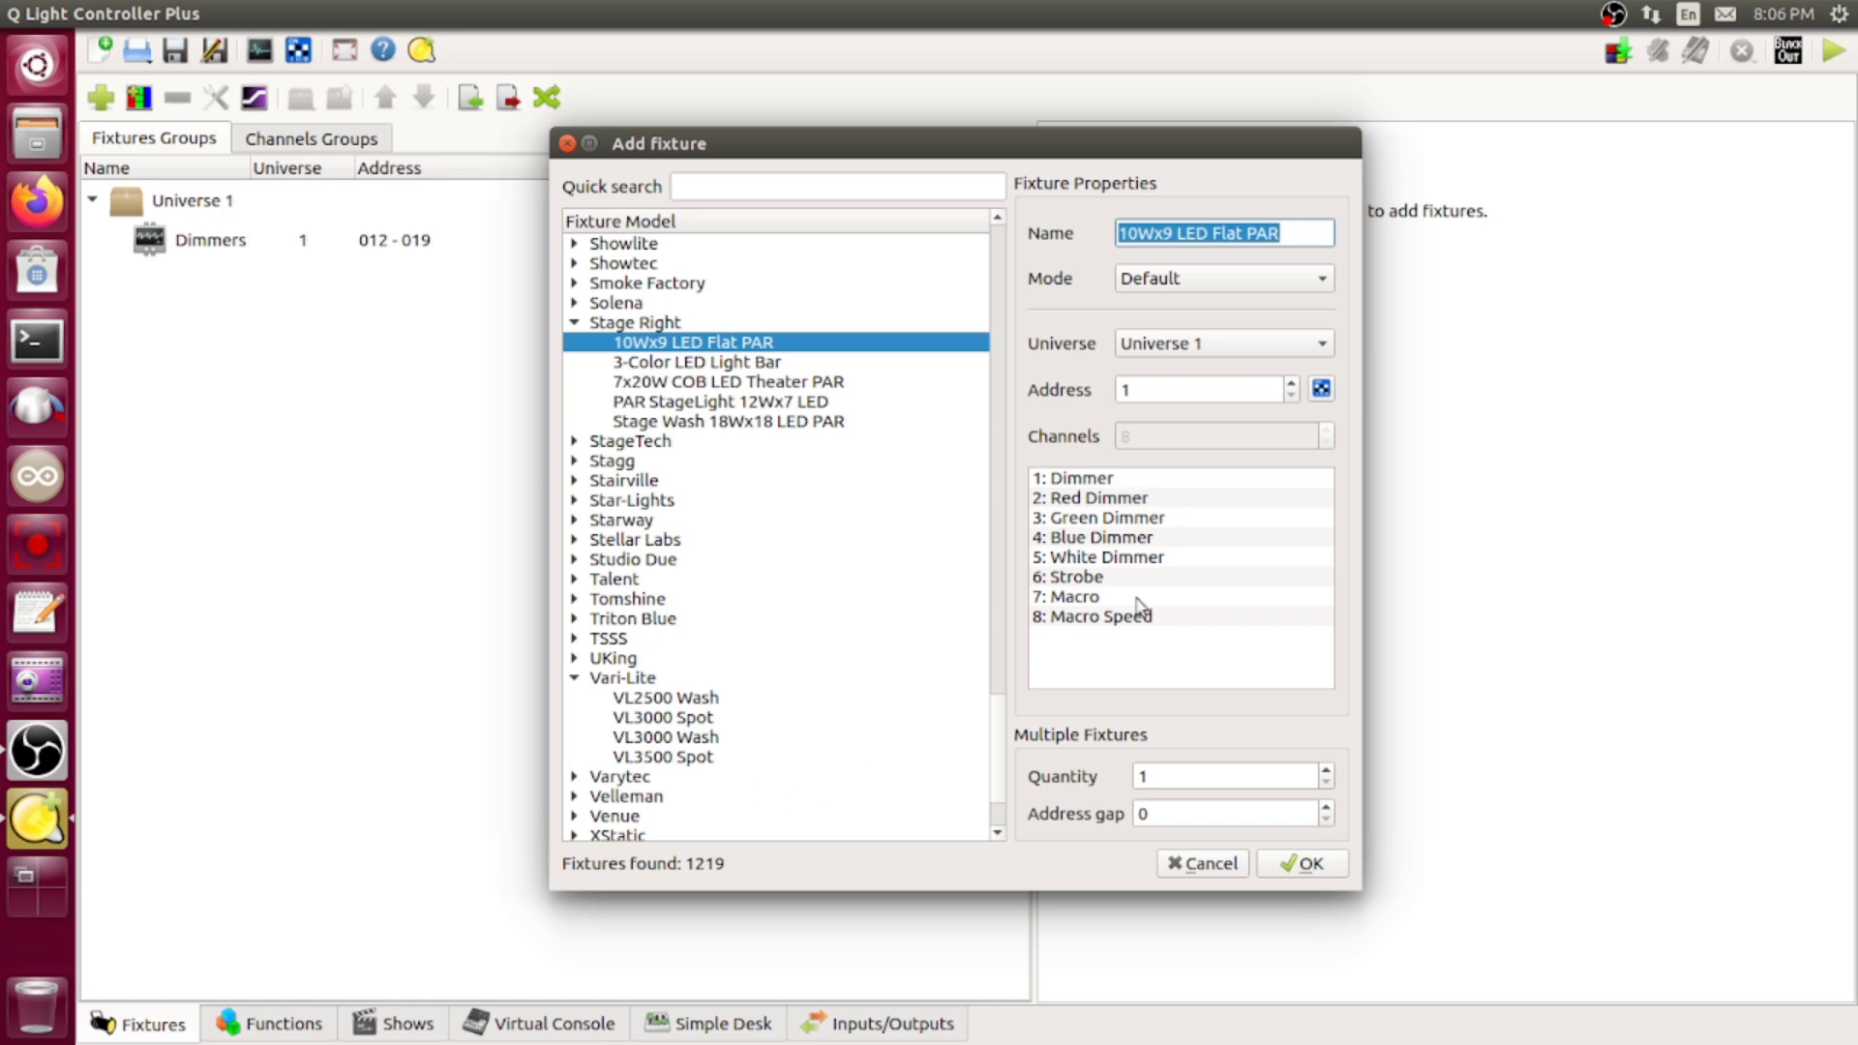
# - Add the Stage Right 10Wx9 LED Flat PAR at DMX 001–008
pyautogui.click(1311, 865)
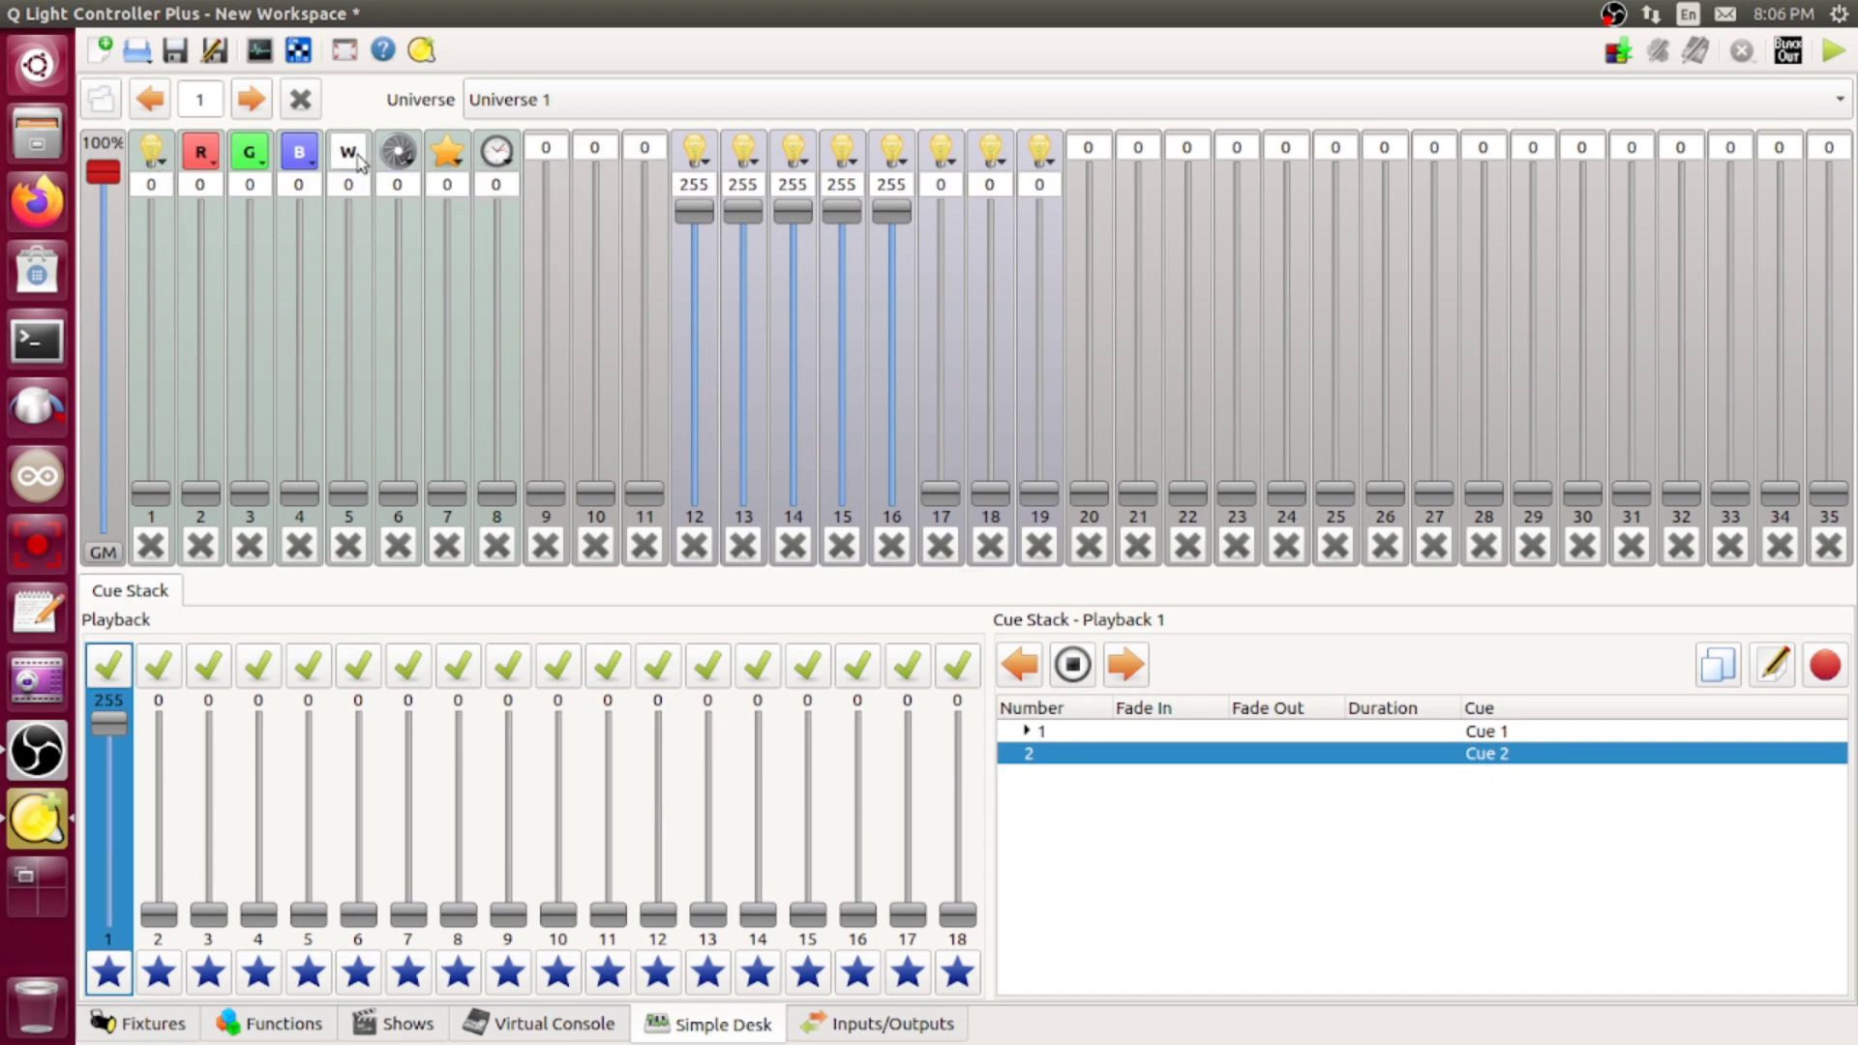
# - Raise the PAR's dimmer, red, green, blue and white to full and channel 7 to 197
pyautogui.click(151, 211)
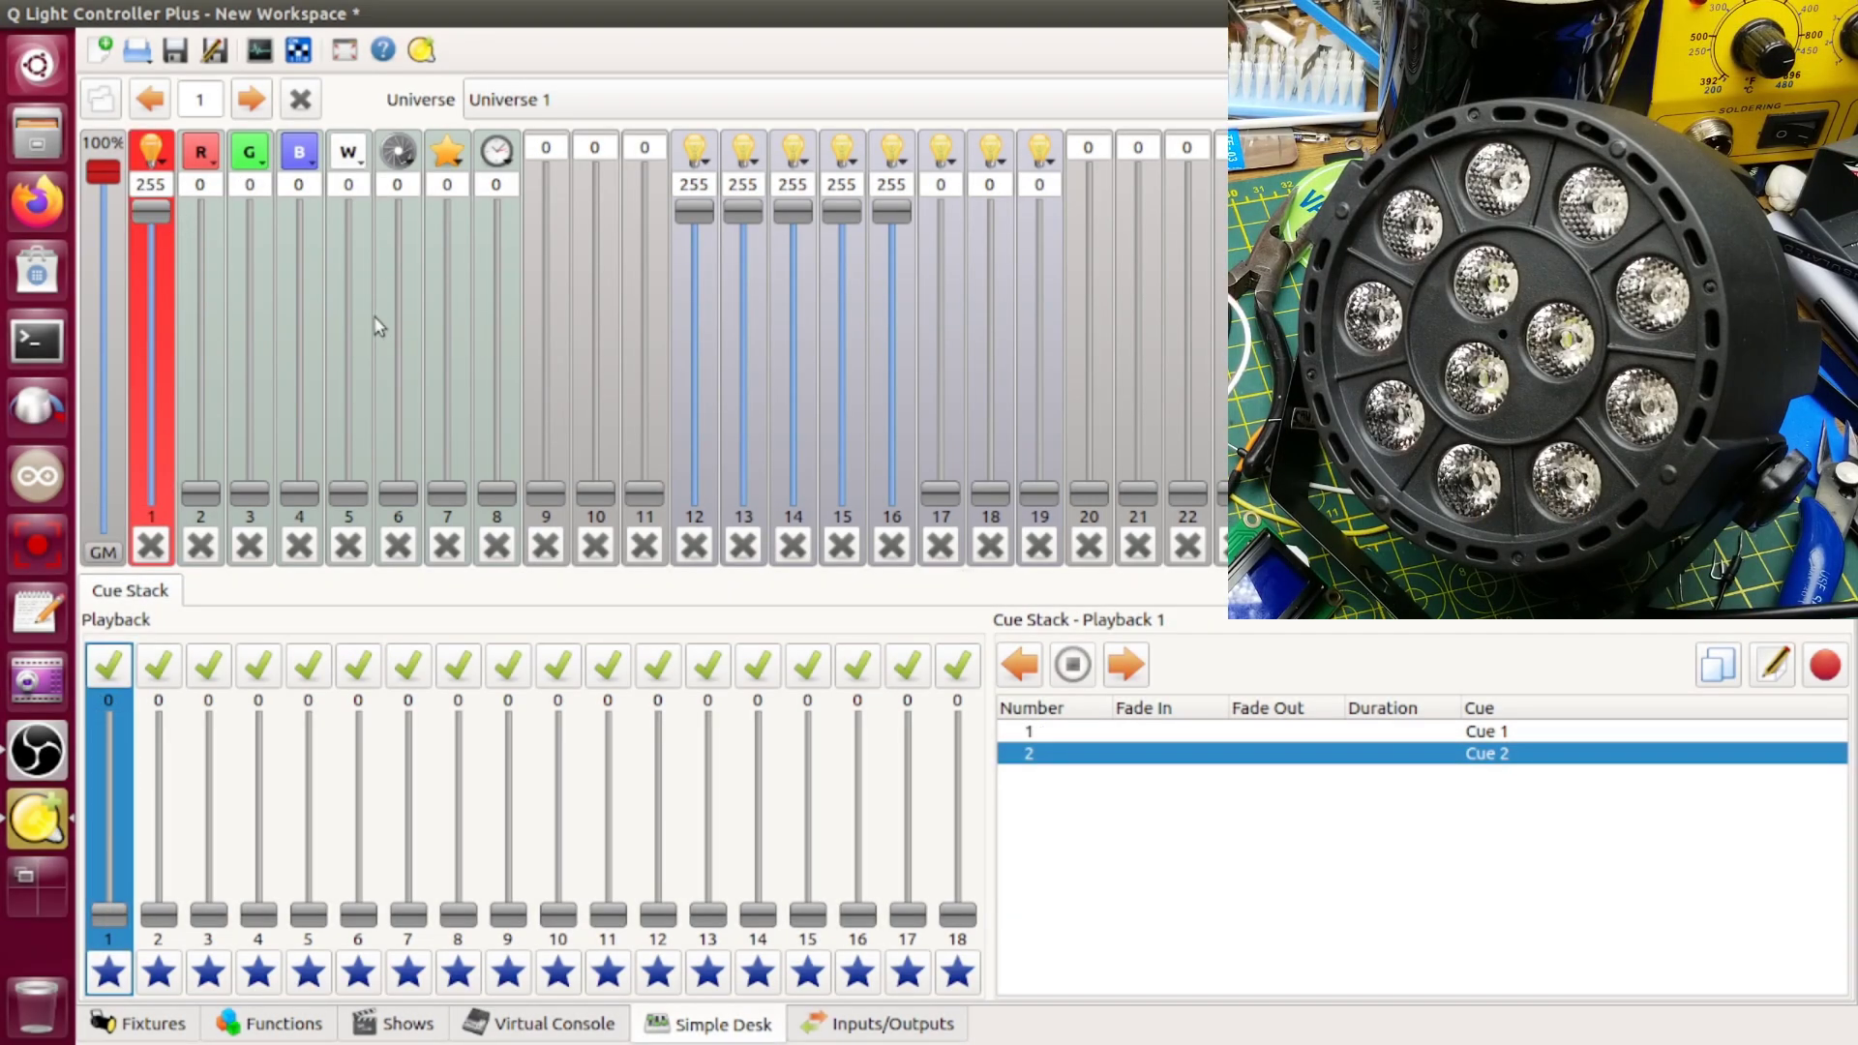
pyautogui.moveTo(209, 501); pyautogui.dragTo(203, 215)
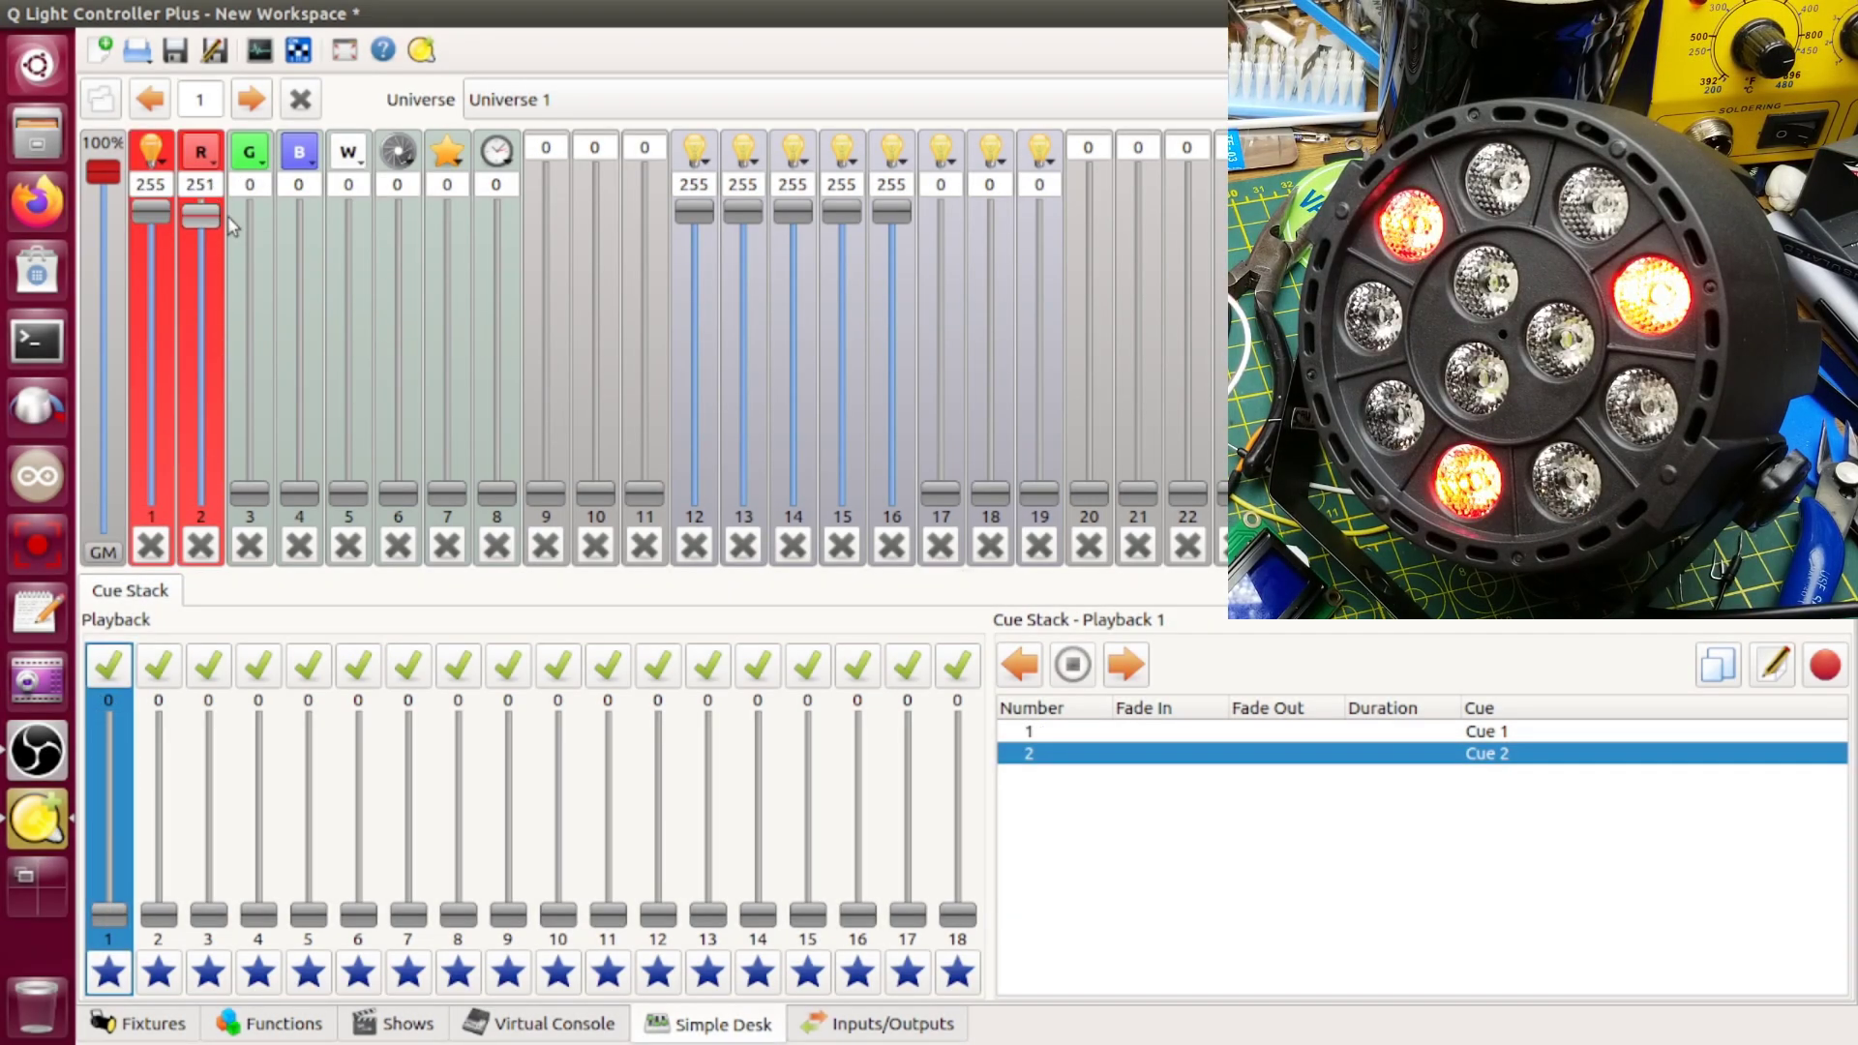
pyautogui.moveTo(250, 493); pyautogui.dragTo(251, 203)
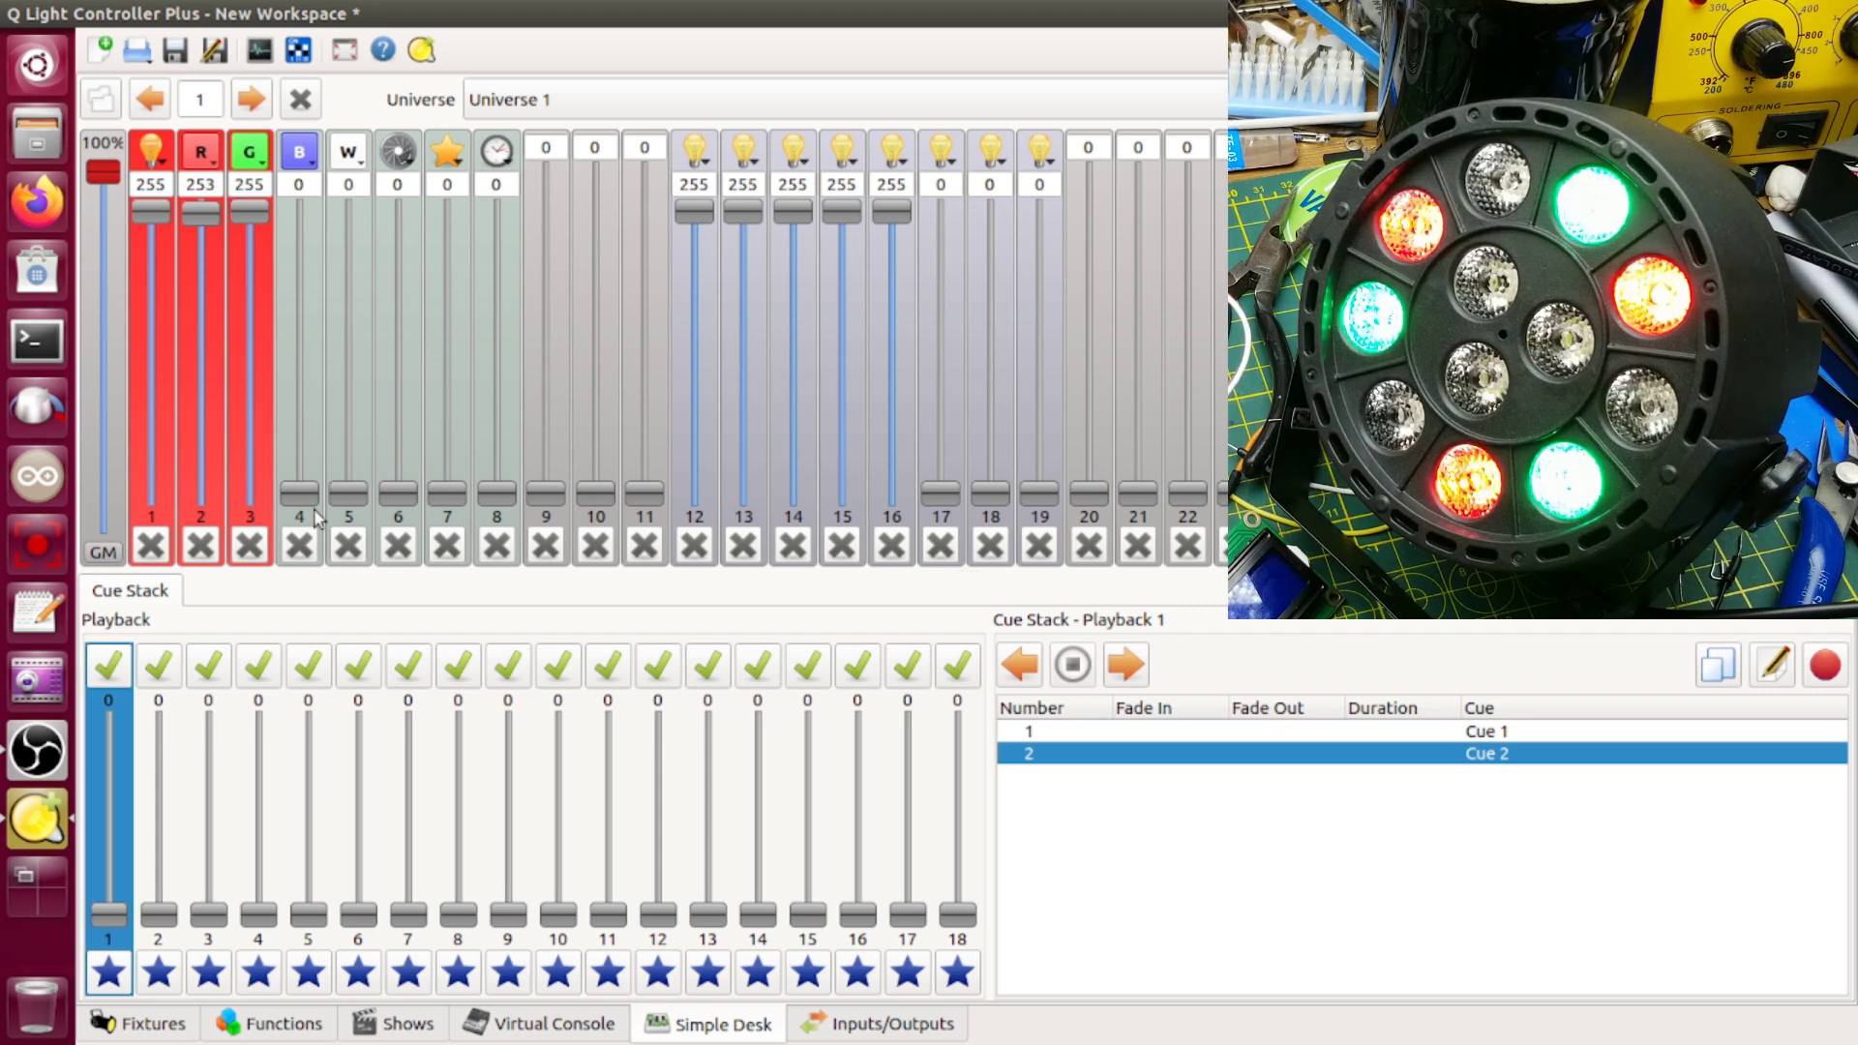
pyautogui.moveTo(299, 493); pyautogui.dragTo(299, 203)
pyautogui.moveTo(348, 496); pyautogui.dragTo(380, 181)
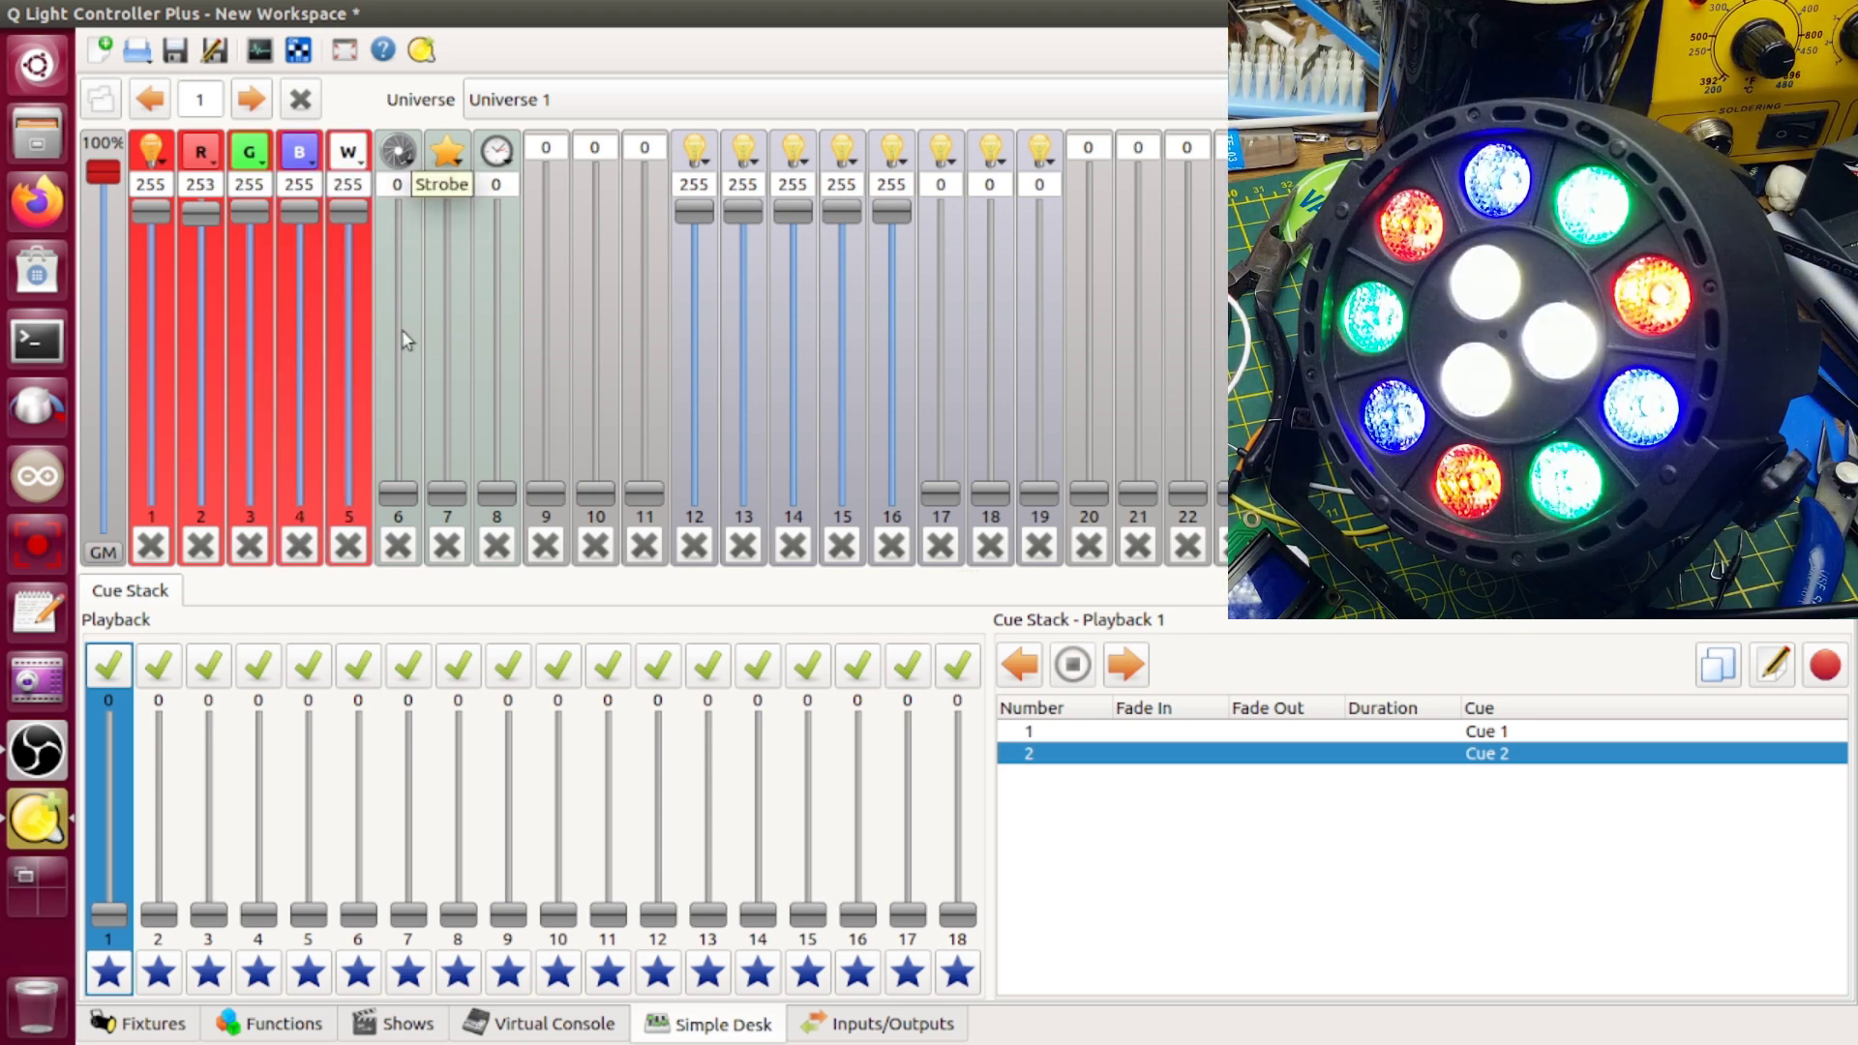
pyautogui.moveTo(398, 495)
pyautogui.mouseDown()
pyautogui.moveTo(409, 269)
pyautogui.moveTo(398, 494)
pyautogui.moveTo(452, 359)
pyautogui.moveTo(448, 263)
pyautogui.mouseUp()
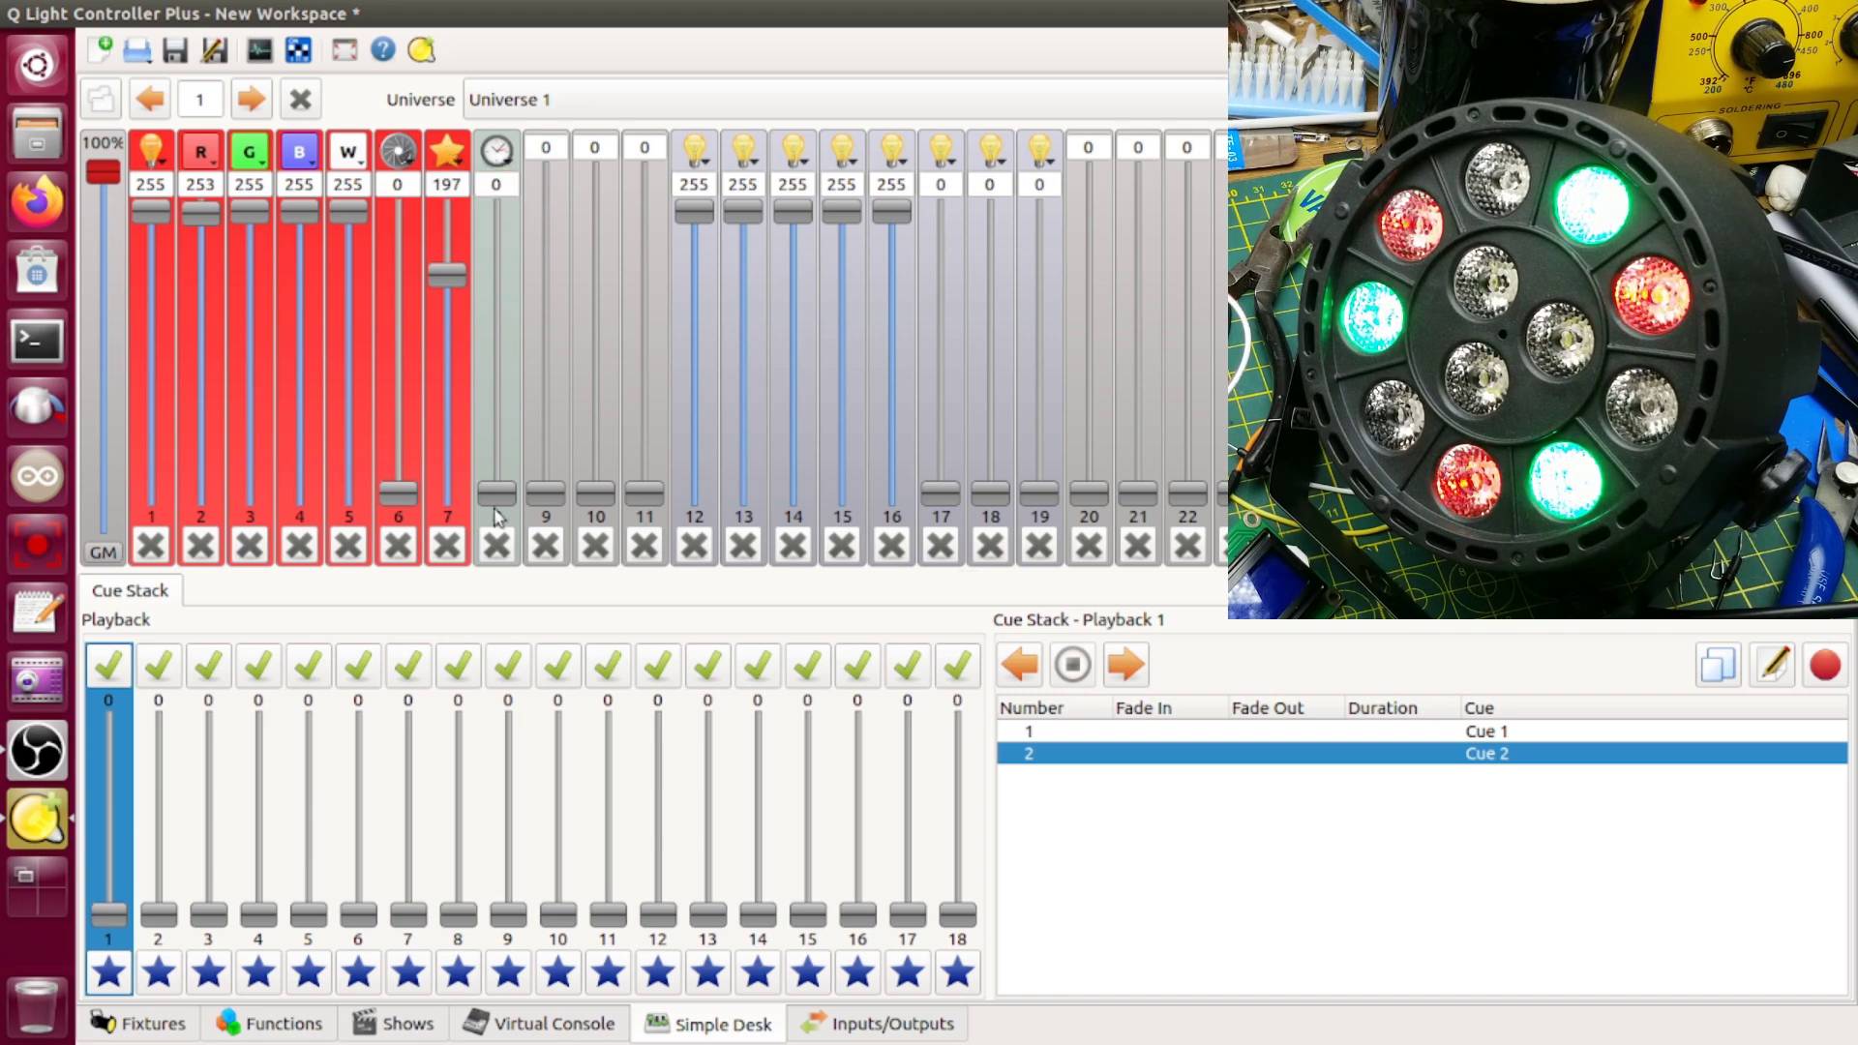
# - Enable channel 8 at zero and check channel 12's preset values
pyautogui.moveTo(497, 494)
pyautogui.mouseDown()
pyautogui.moveTo(489, 342)
pyautogui.moveTo(457, 541)
pyautogui.mouseUp()
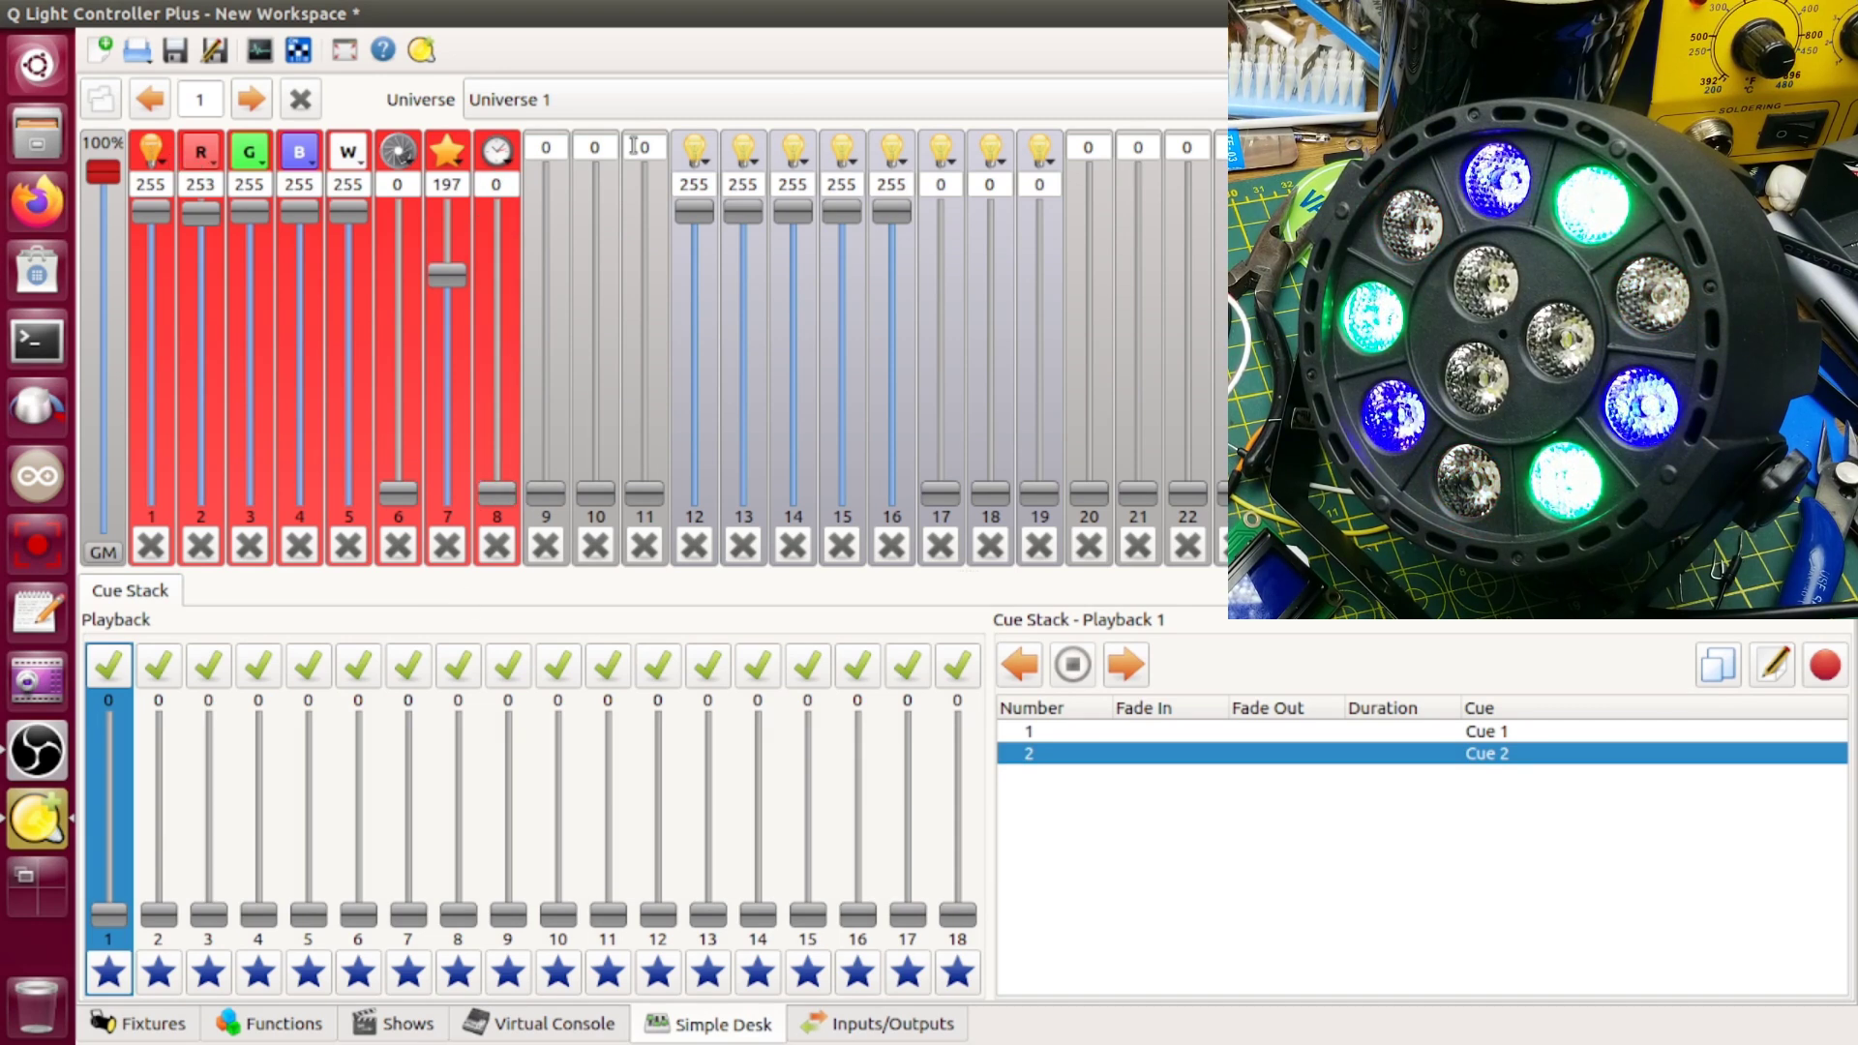
pyautogui.click(713, 166)
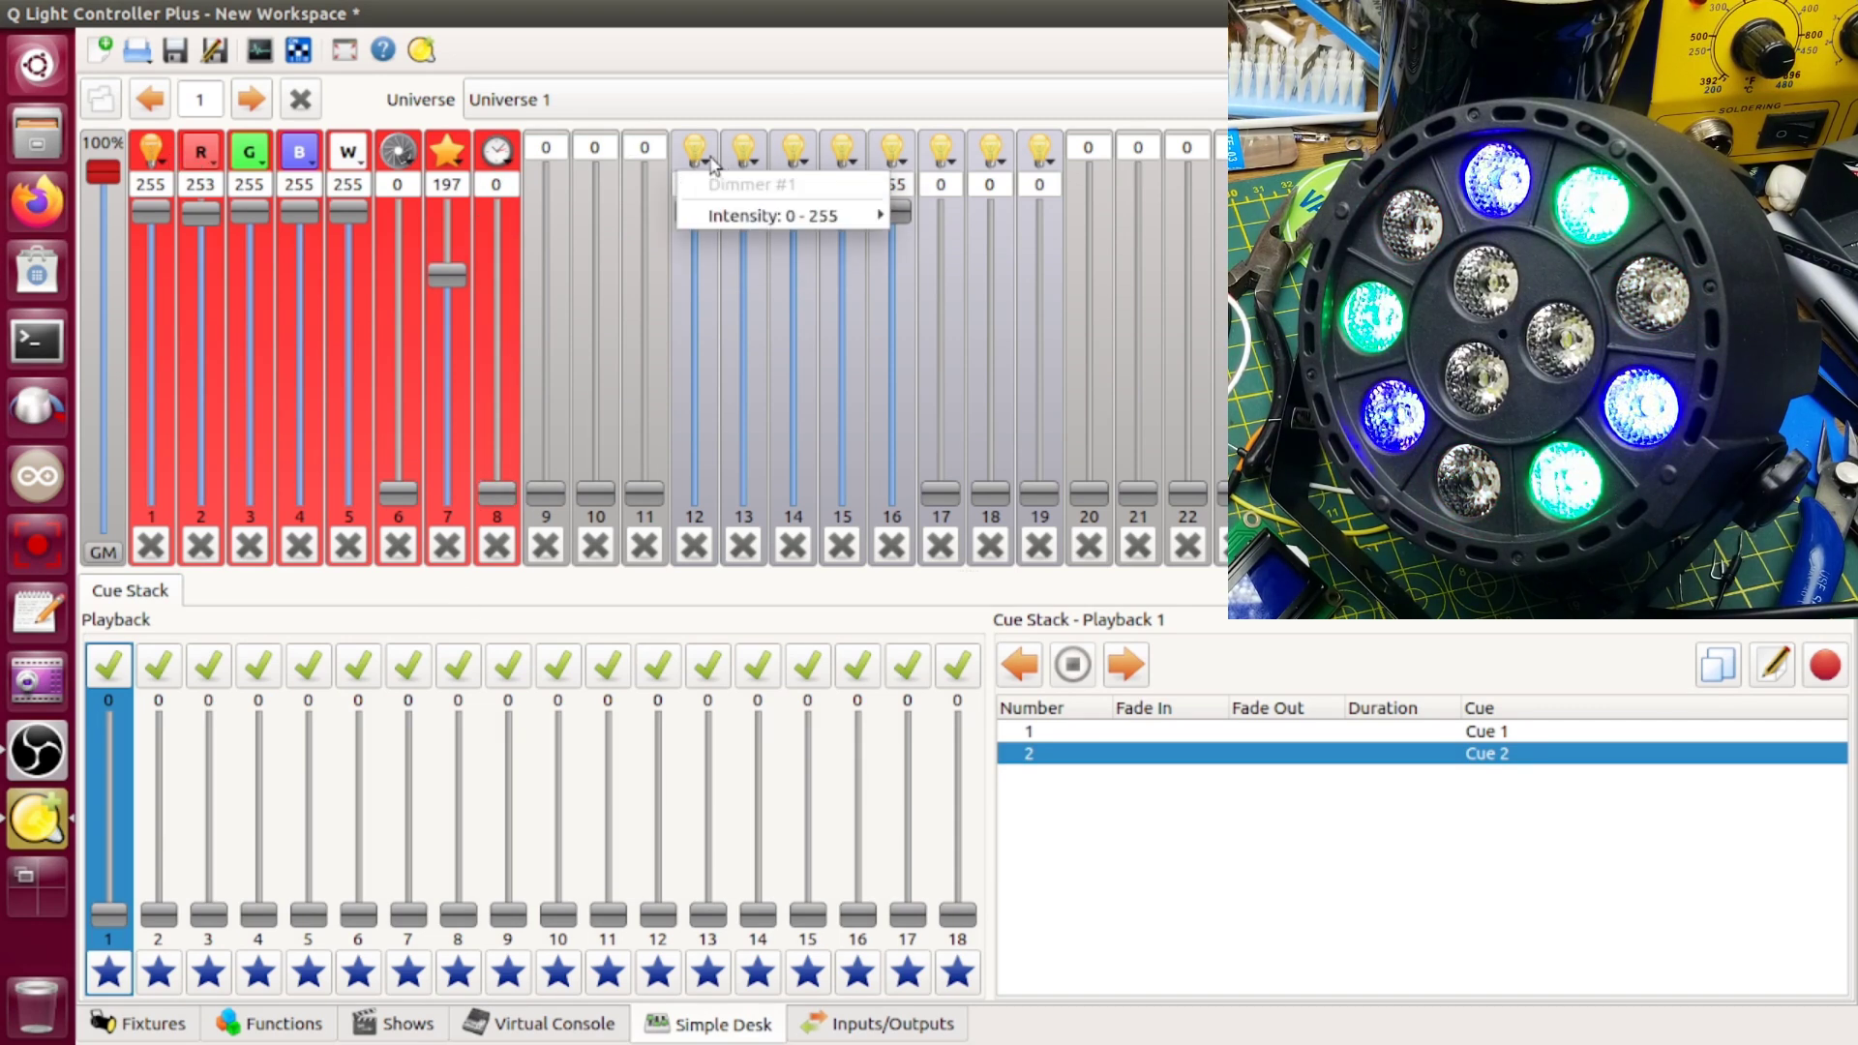
pyautogui.click(713, 165)
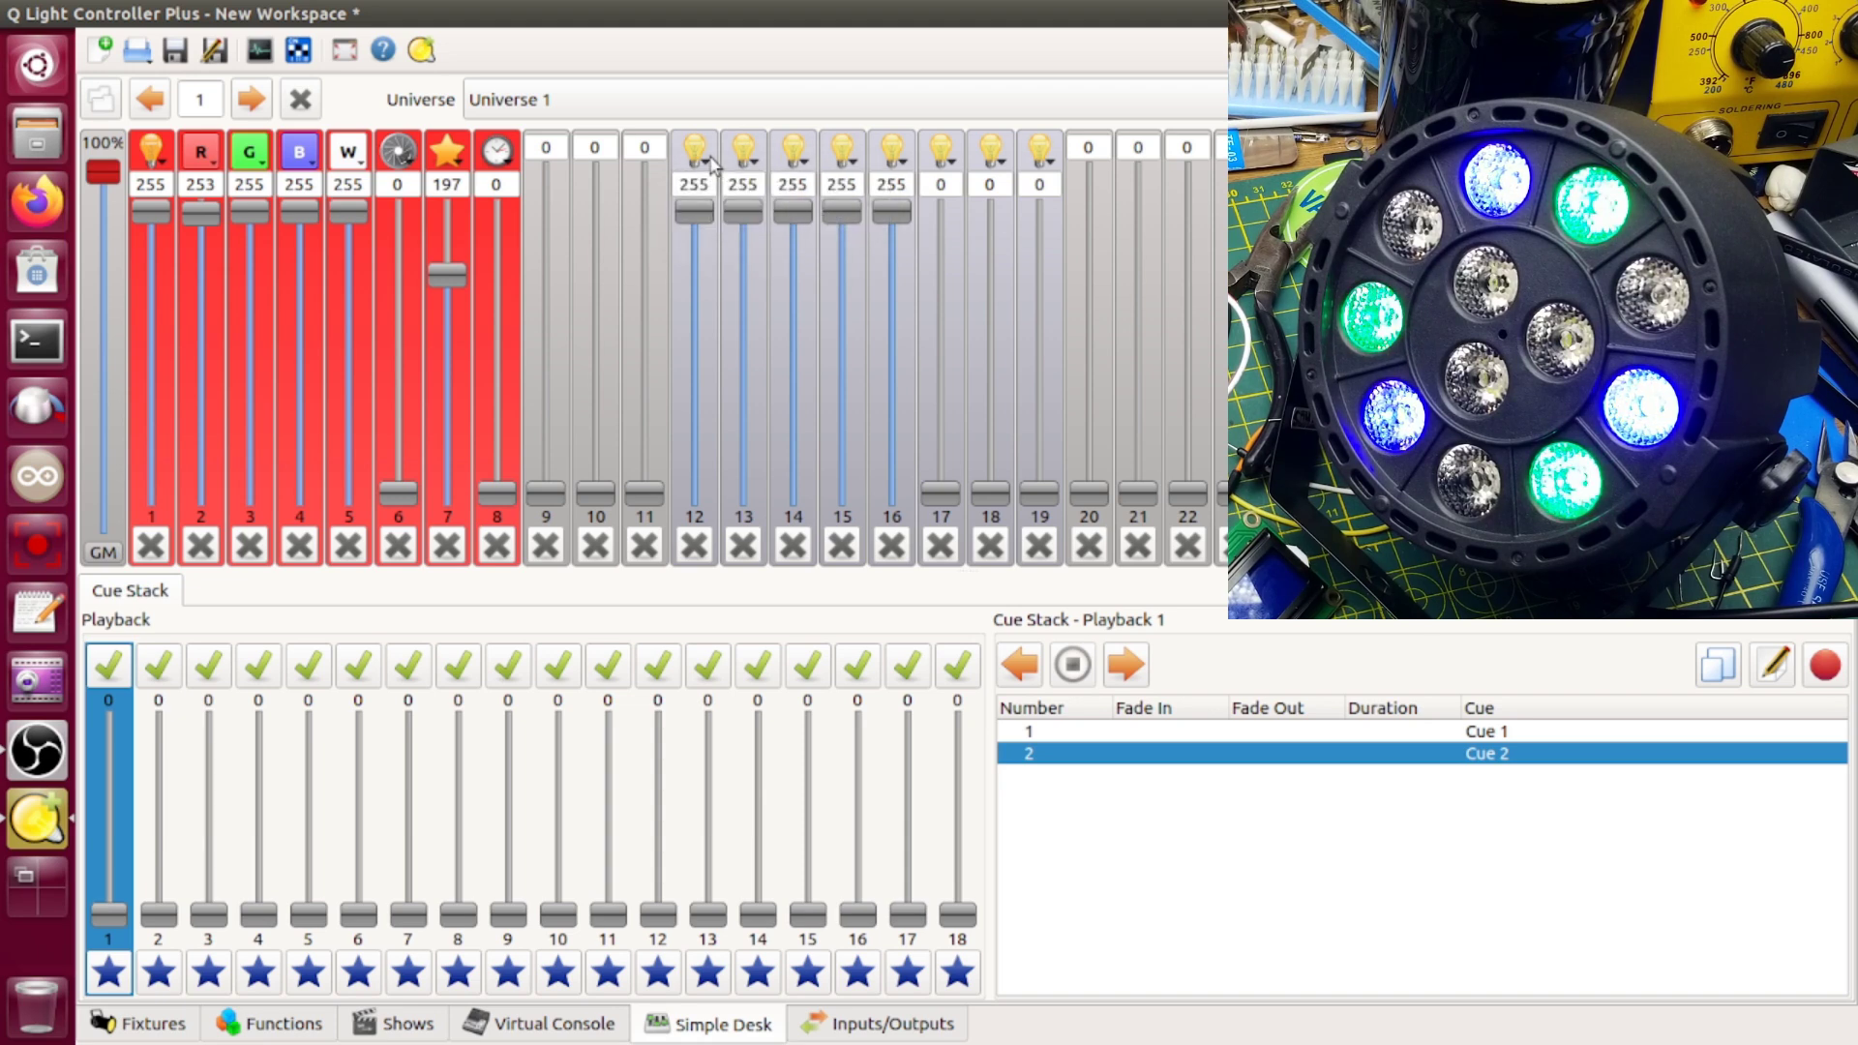